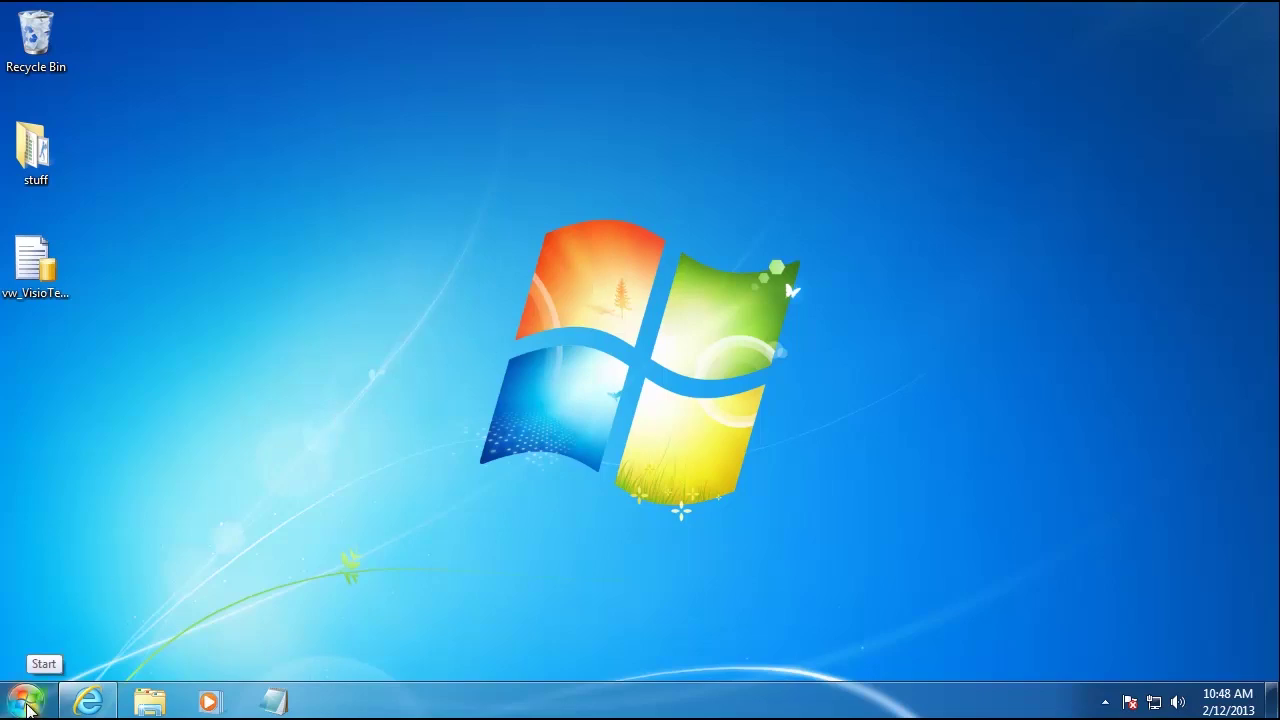
- Launch SQL Server Management Studio 2012 and connect to the SQL server
{"action": "left_click", "coordinate": [28, 706]}
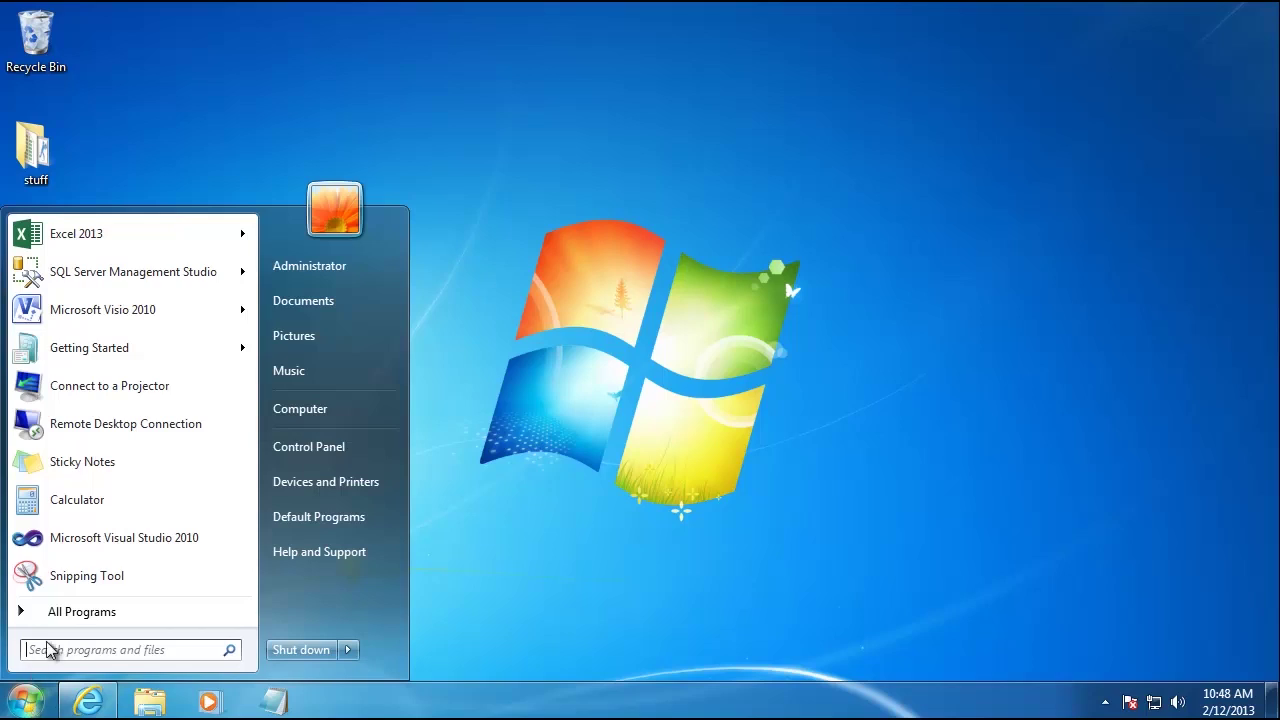
{"action": "left_click", "coordinate": [80, 613]}
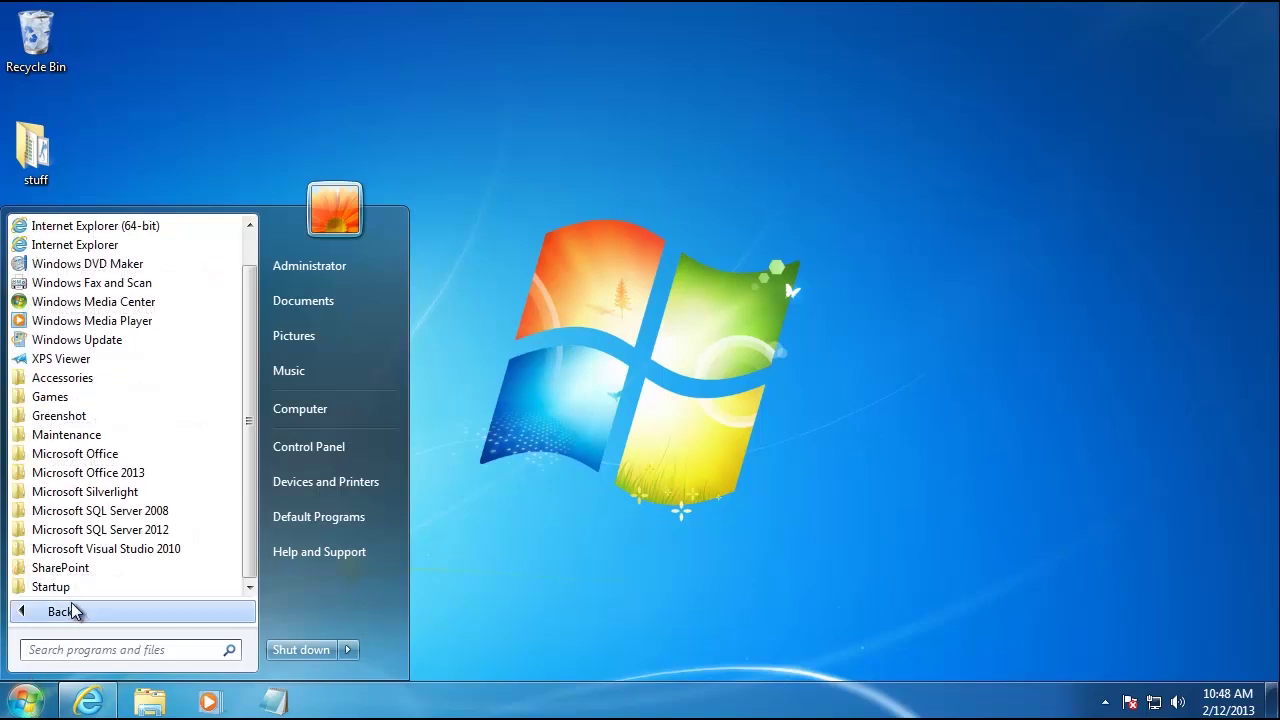
{"action": "left_click", "coordinate": [118, 537]}
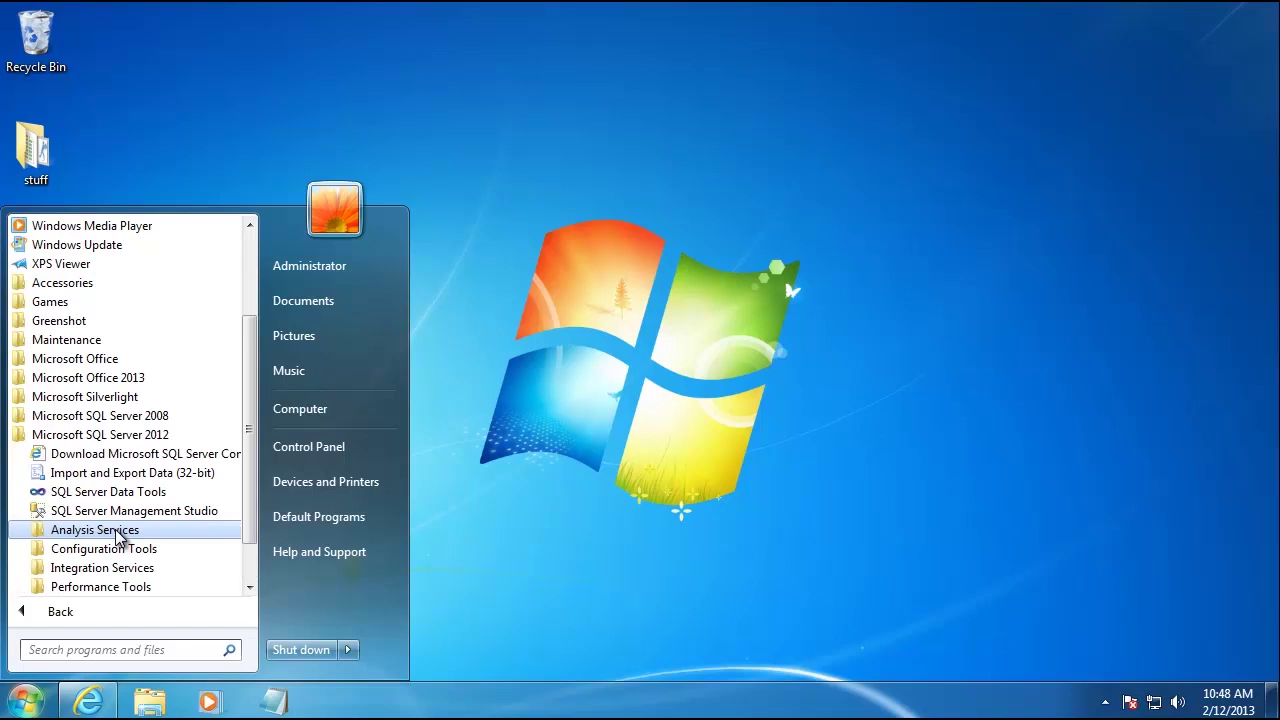
{"action": "left_click", "coordinate": [138, 518]}
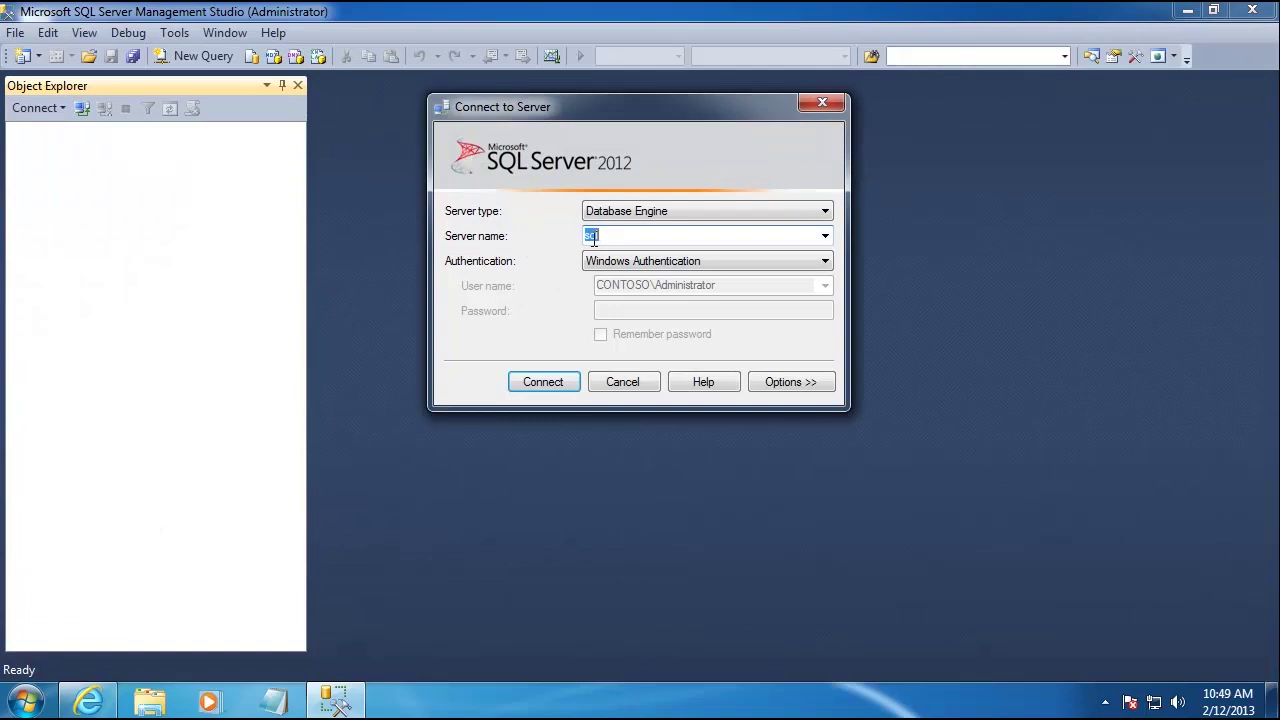
{"action": "left_click", "coordinate": [530, 384]}
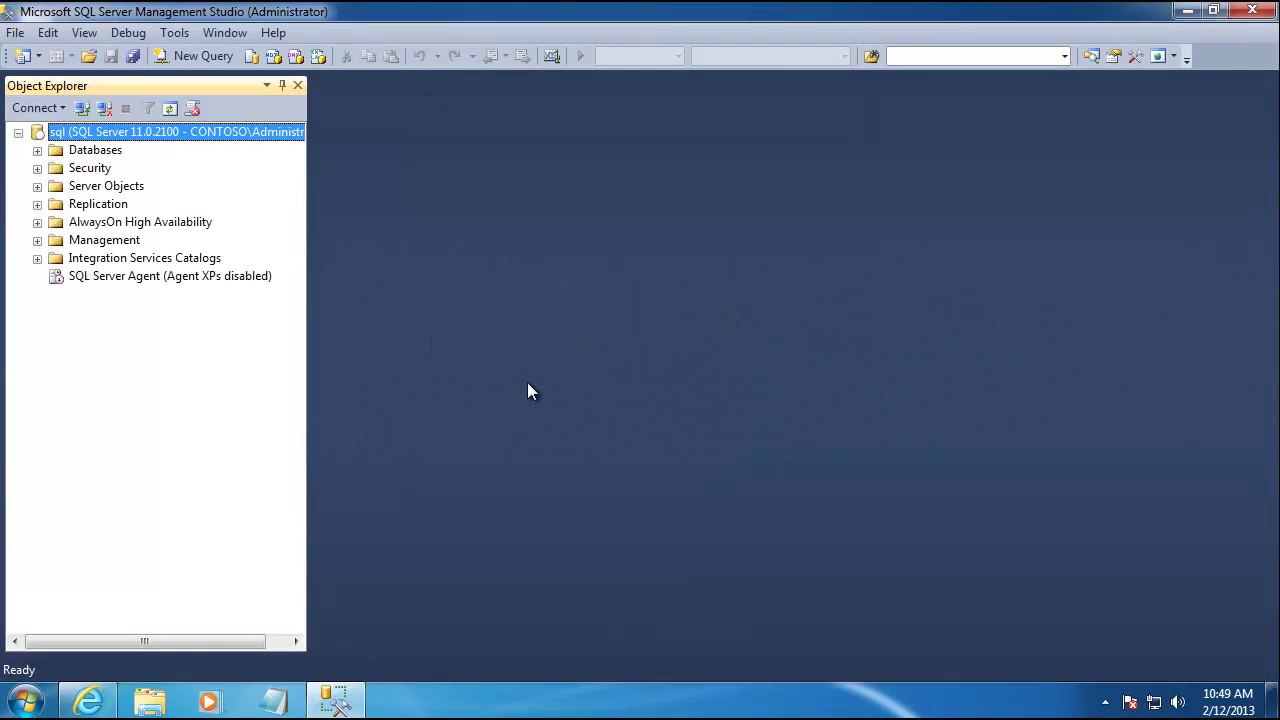
- Expand Databases and open vw_VisioTestData.sql from the desktop
{"action": "left_click", "coordinate": [38, 150]}
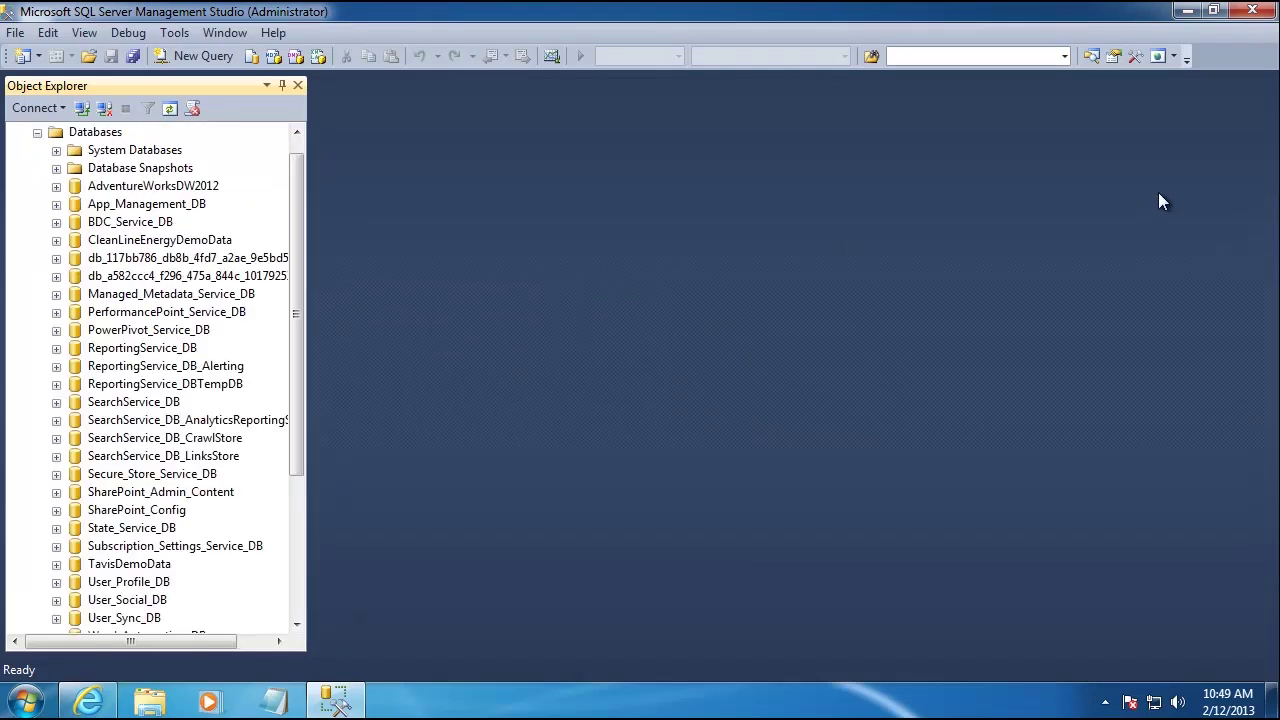
{"action": "left_click", "coordinate": [1187, 11]}
{"action": "double_click", "coordinate": [28, 263]}
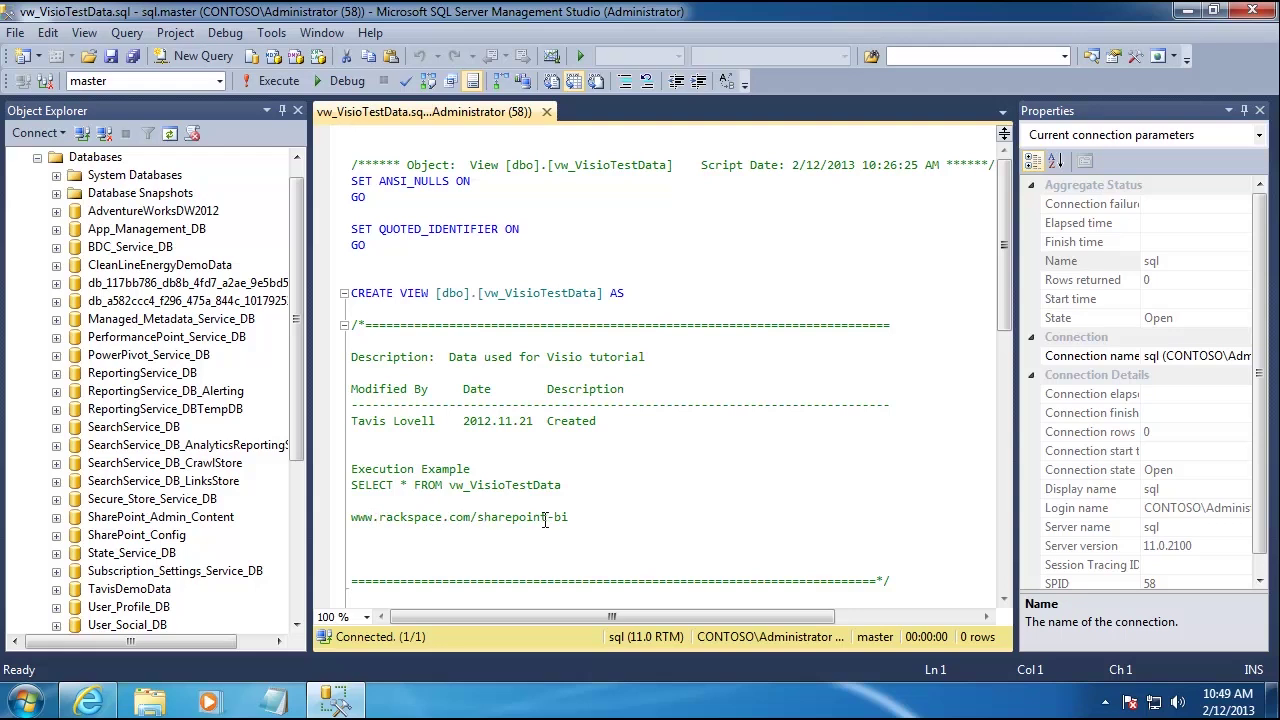
- Run the selected SELECT…UNION query to preview Packaging 4.6/4.0 and Shipping 22.1/24.0
{"action": "left_click", "coordinate": [585, 517]}
{"action": "scroll", "coordinate": [597, 512], "scroll_direction": "down", "scroll_amount": 6}
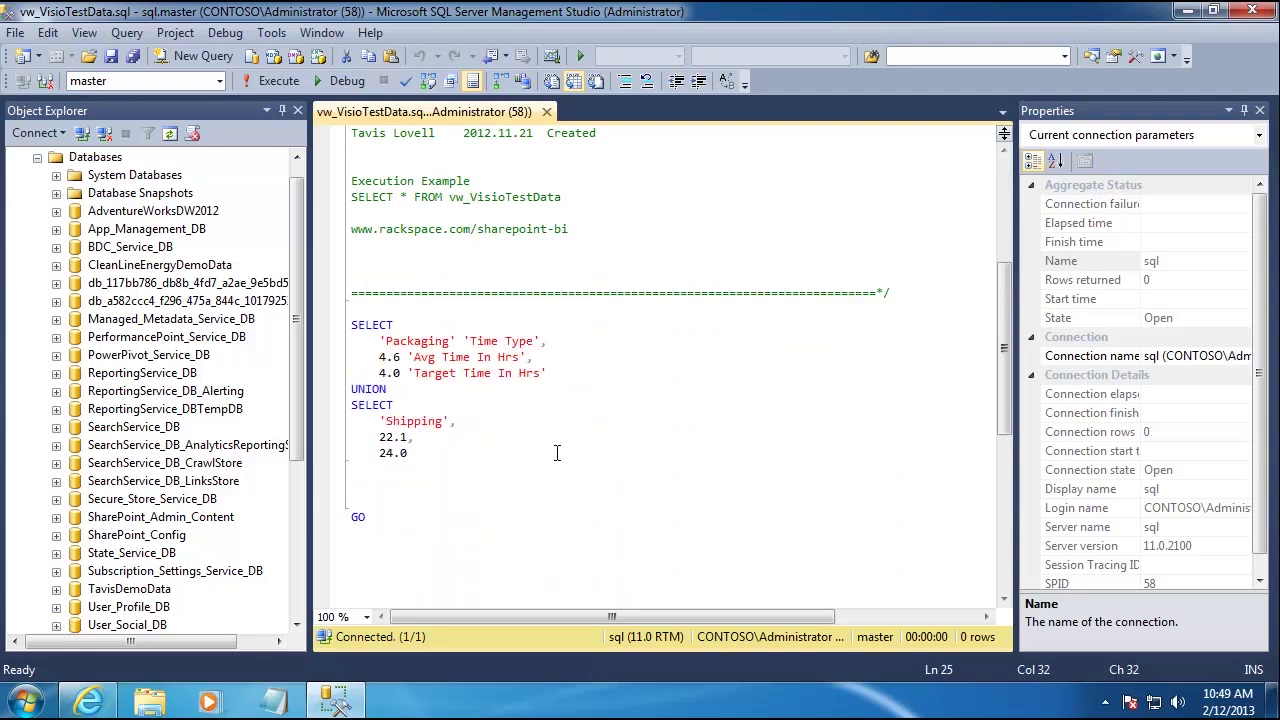
{"action": "left_click_drag", "start_coordinate": [557, 453], "coordinate": [351, 325]}
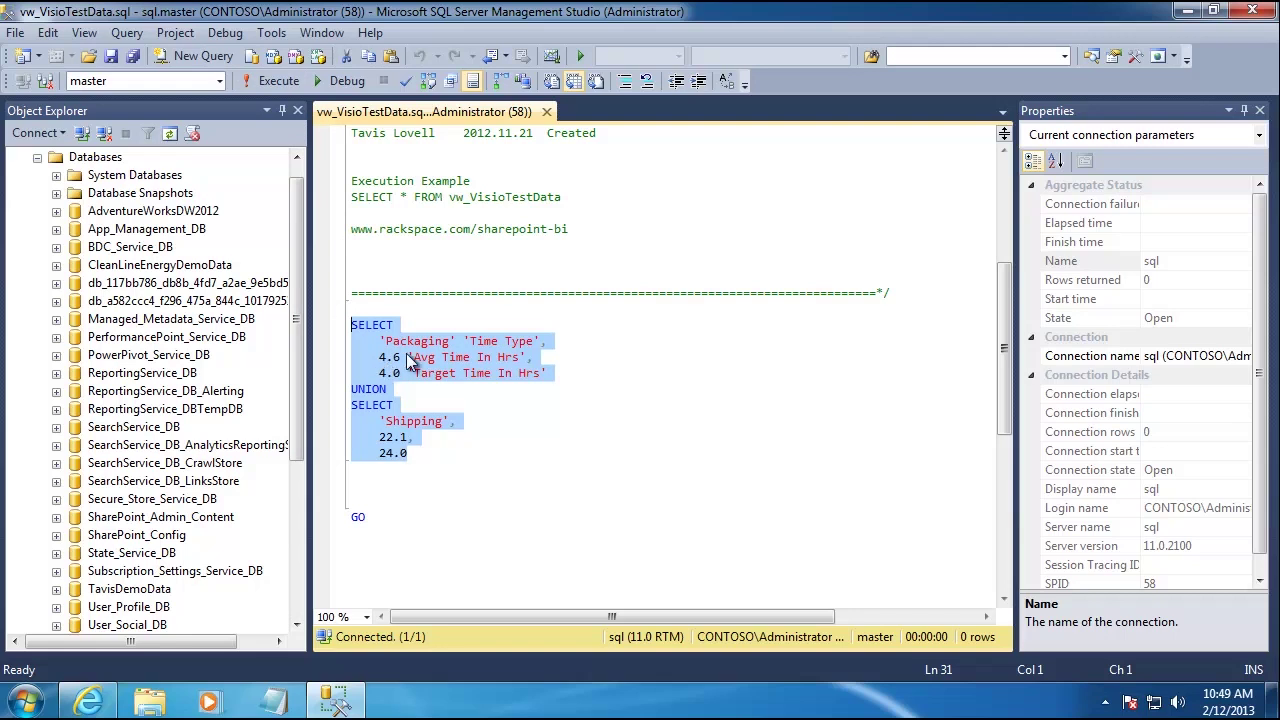
{"action": "left_click", "coordinate": [278, 84]}
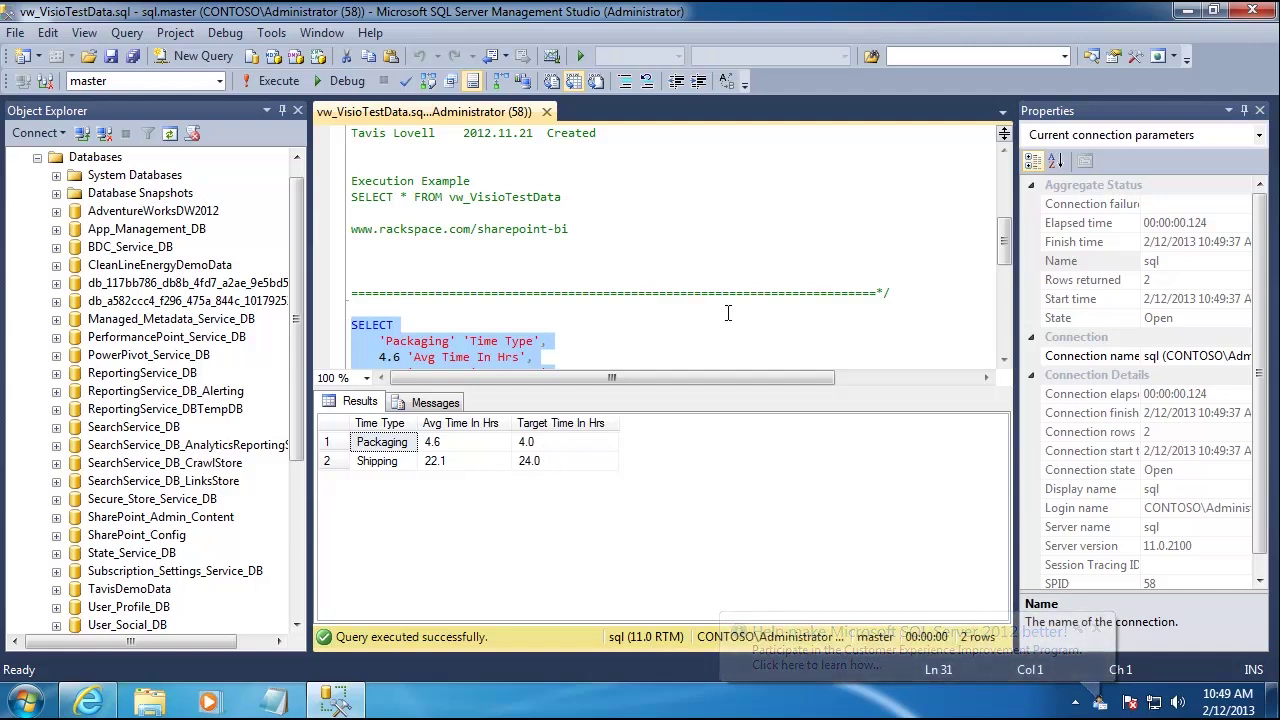
{"action": "left_click", "coordinate": [543, 262]}
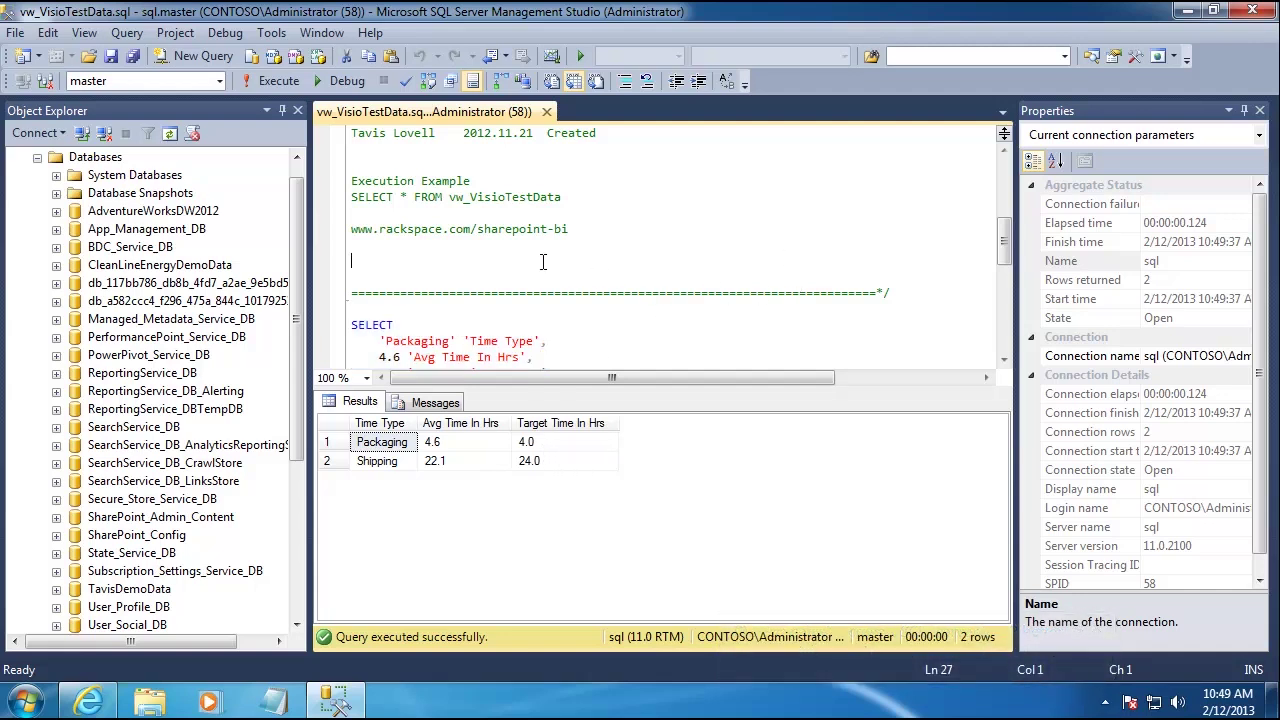
{"action": "scroll", "coordinate": [543, 262], "scroll_direction": "up", "scroll_amount": 7}
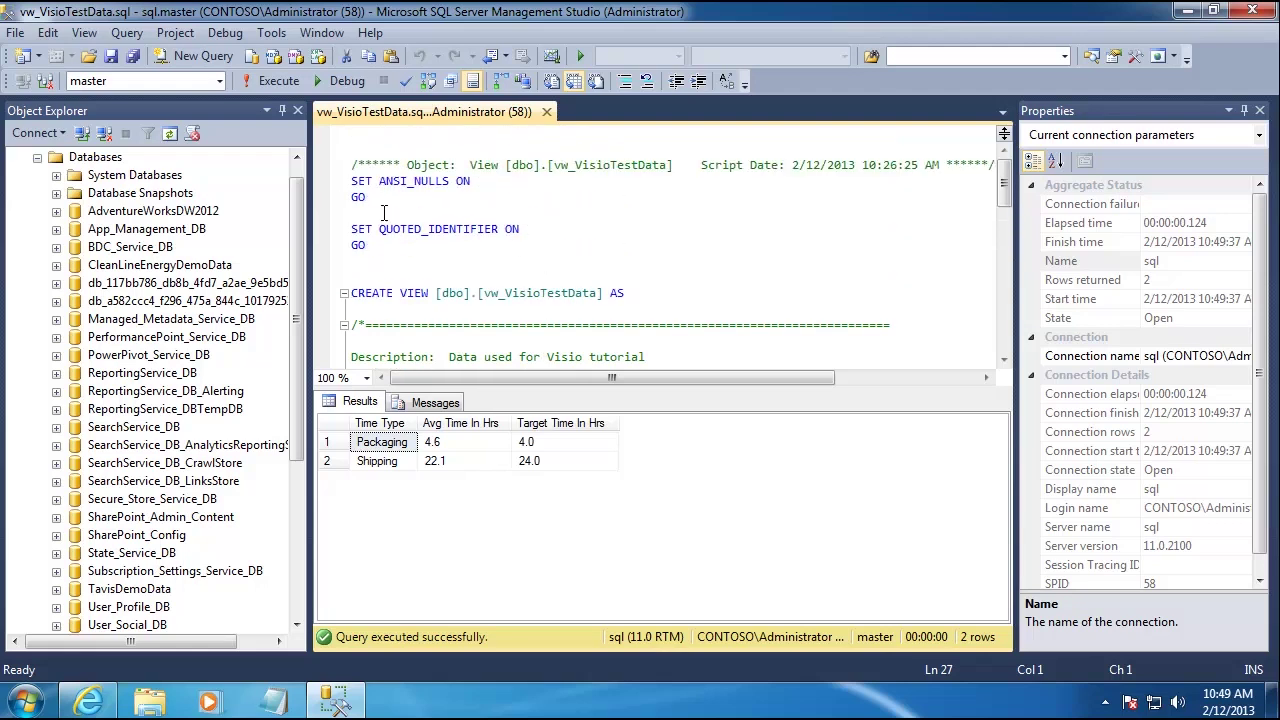
- Switch the script's database to AdventureWorksDW2012 and execute it to create the view
{"action": "left_click", "coordinate": [220, 81]}
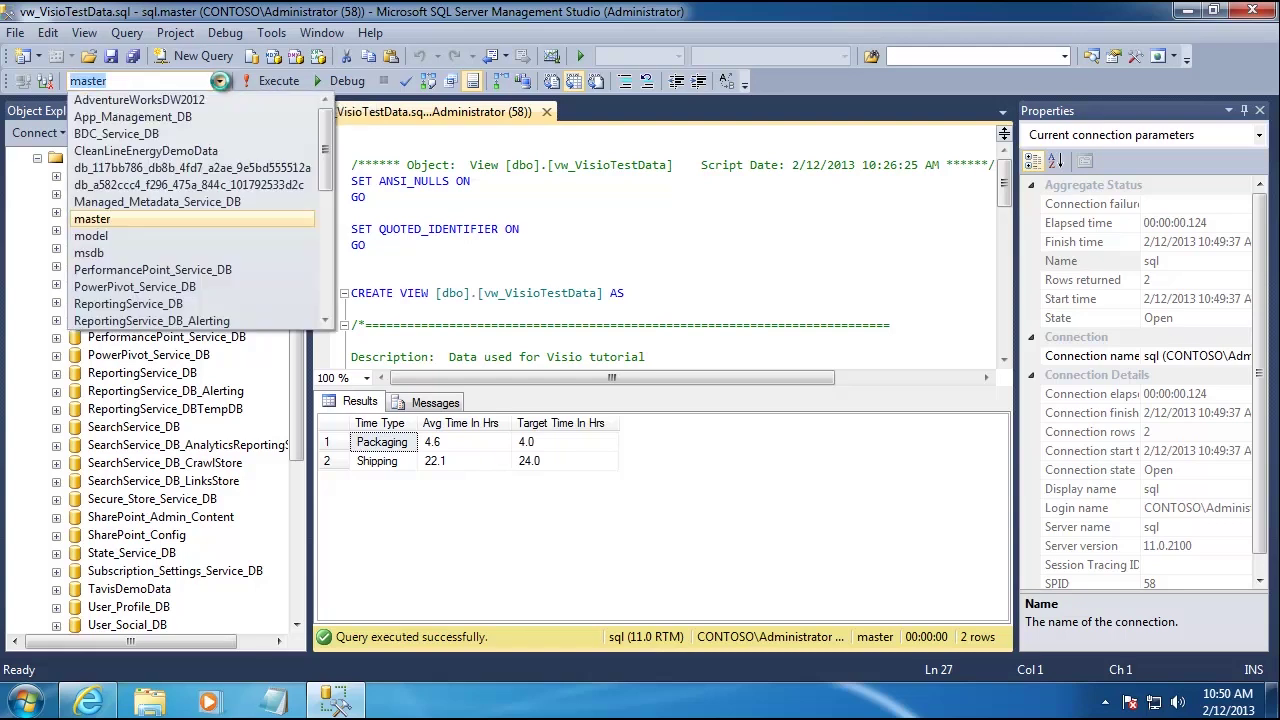
{"action": "left_click", "coordinate": [128, 100]}
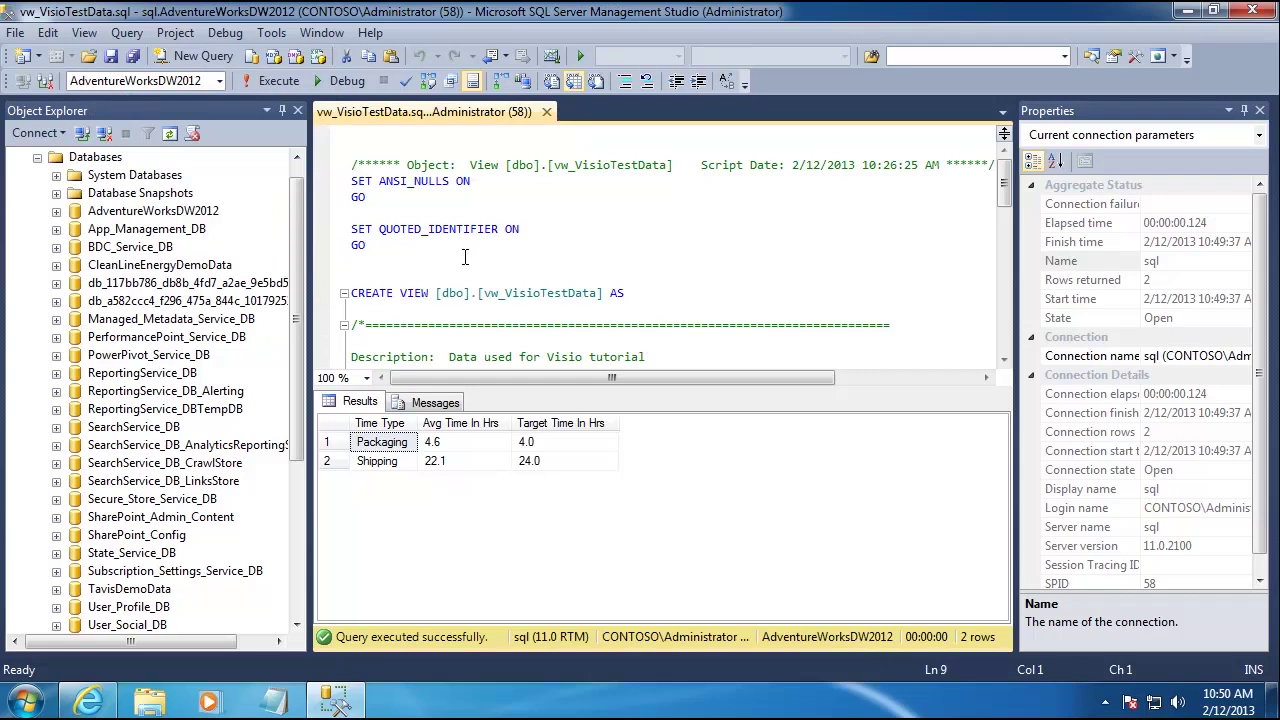
{"action": "scroll", "coordinate": [464, 257], "scroll_direction": "down", "scroll_amount": 3}
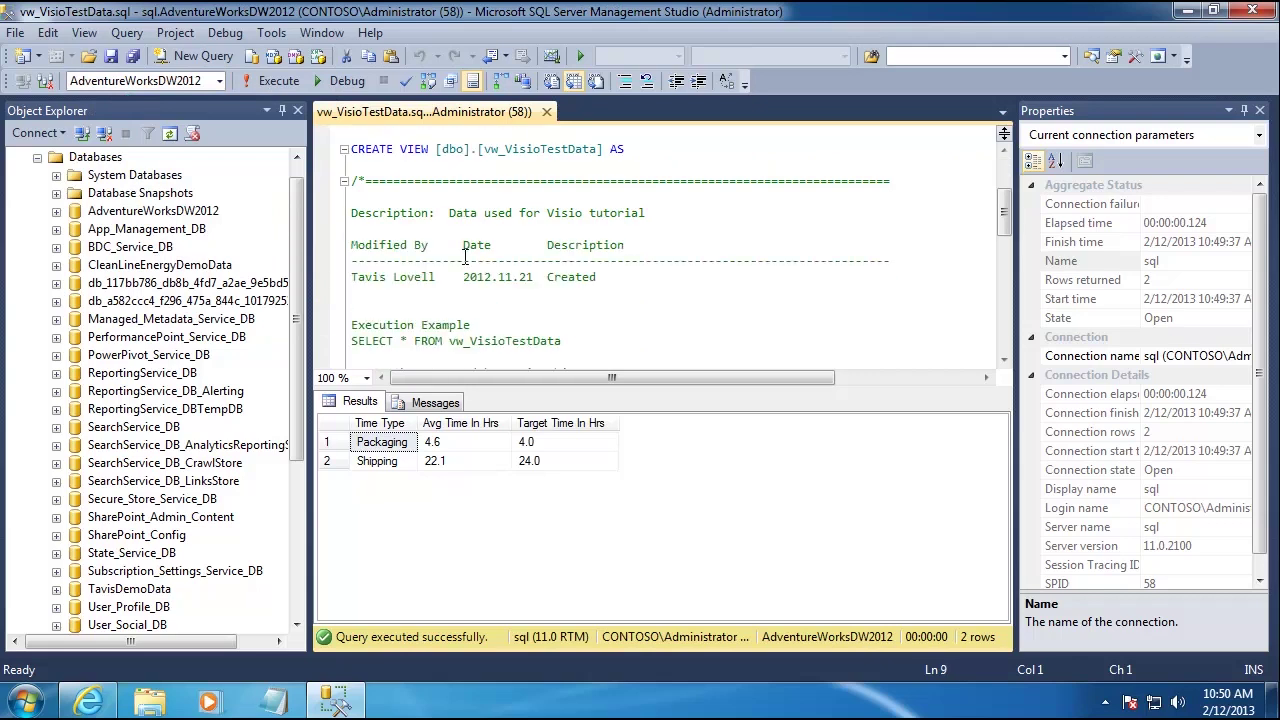
{"action": "left_click", "coordinate": [281, 80]}
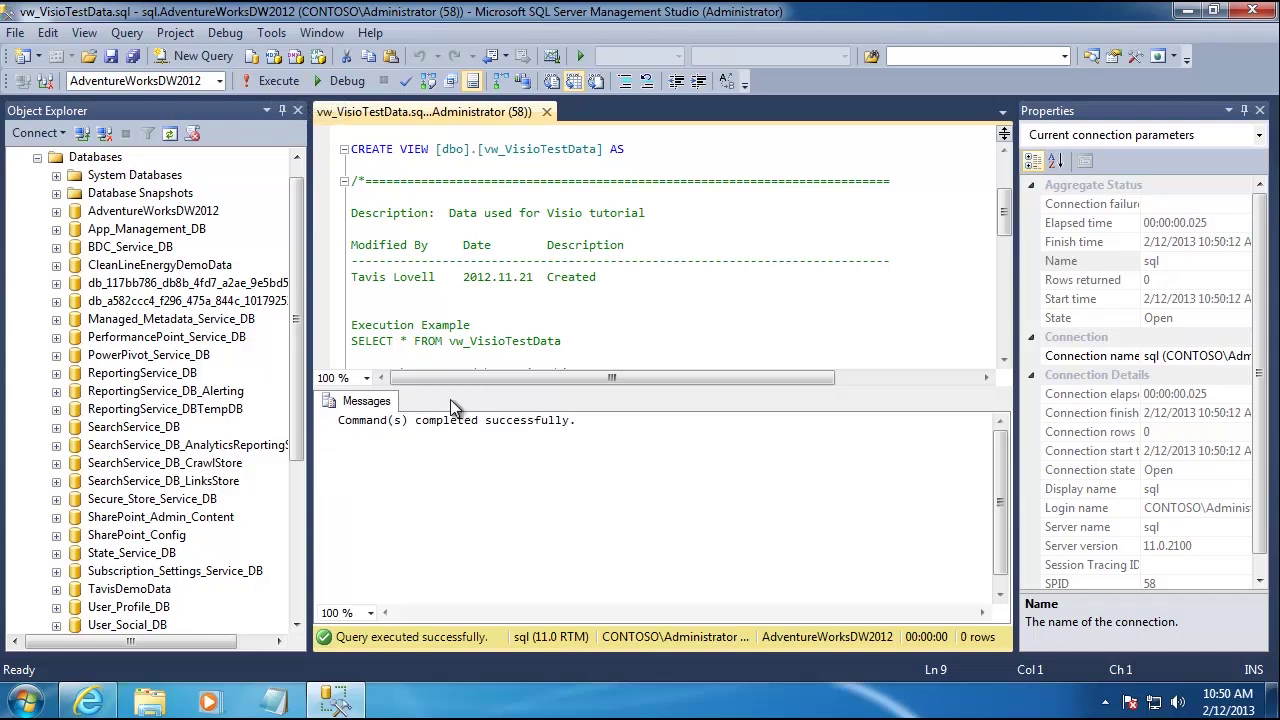
- Run SELECT * FROM vw_VisioTestData to confirm it returns two rows
{"action": "left_click_drag", "start_coordinate": [587, 420], "coordinate": [336, 420]}
{"action": "left_click", "coordinate": [414, 311]}
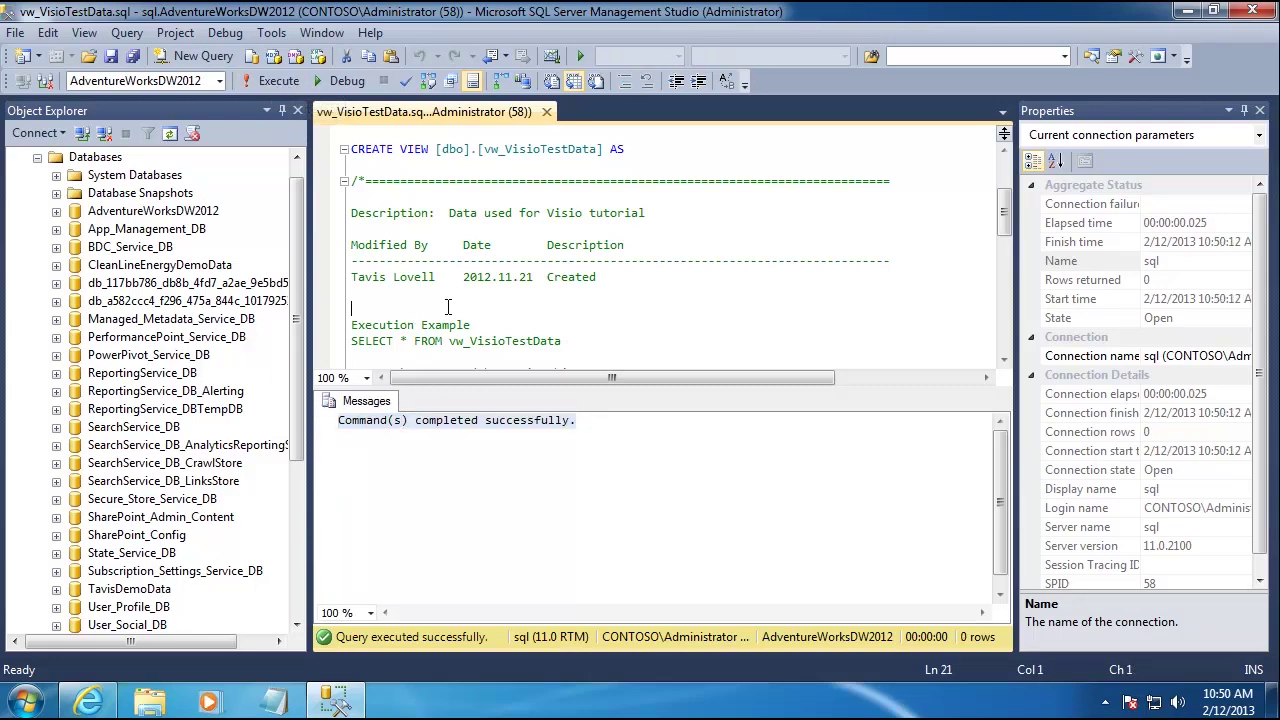
{"action": "scroll", "coordinate": [448, 306], "scroll_direction": "down", "scroll_amount": 2}
{"action": "scroll", "coordinate": [448, 306], "scroll_direction": "down", "scroll_amount": 1}
{"action": "left_click_drag", "start_coordinate": [562, 197], "coordinate": [314, 200]}
{"action": "left_click", "coordinate": [265, 80]}
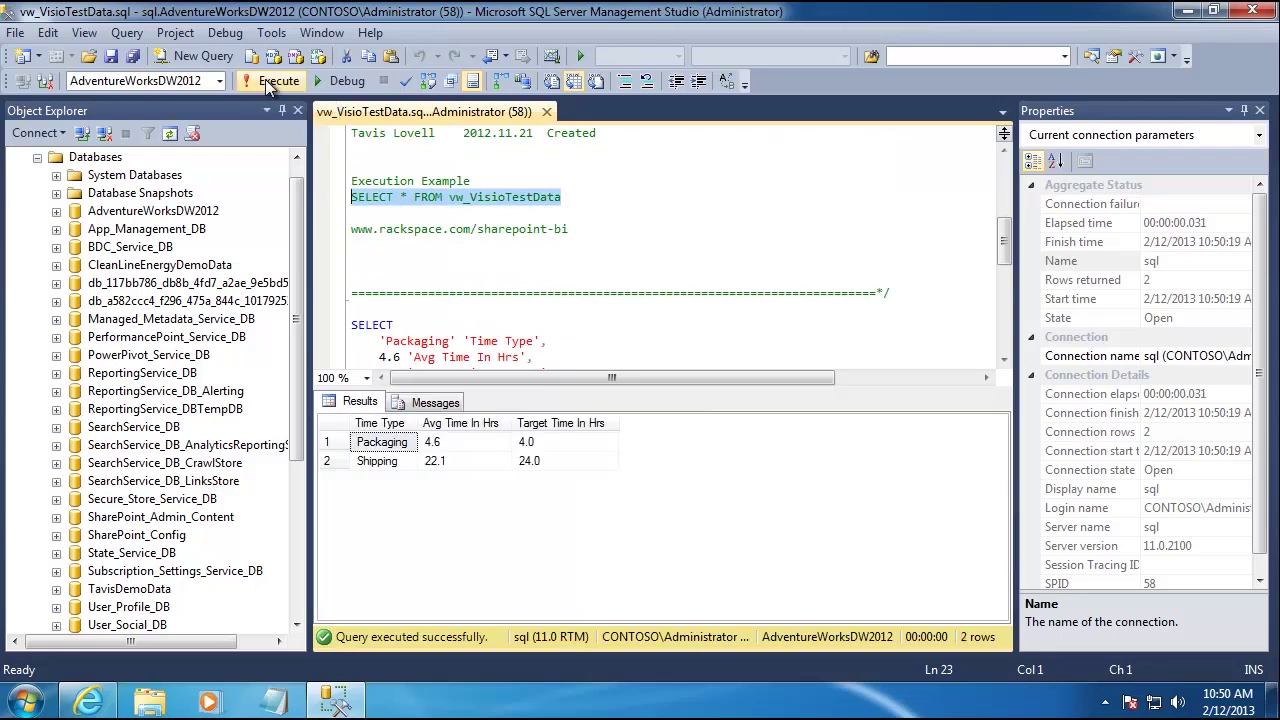
- Confirm dbo.vw_VisioTestData under AdventureWorksDW2012 Views, then close Management Studio
{"action": "left_click", "coordinate": [56, 211]}
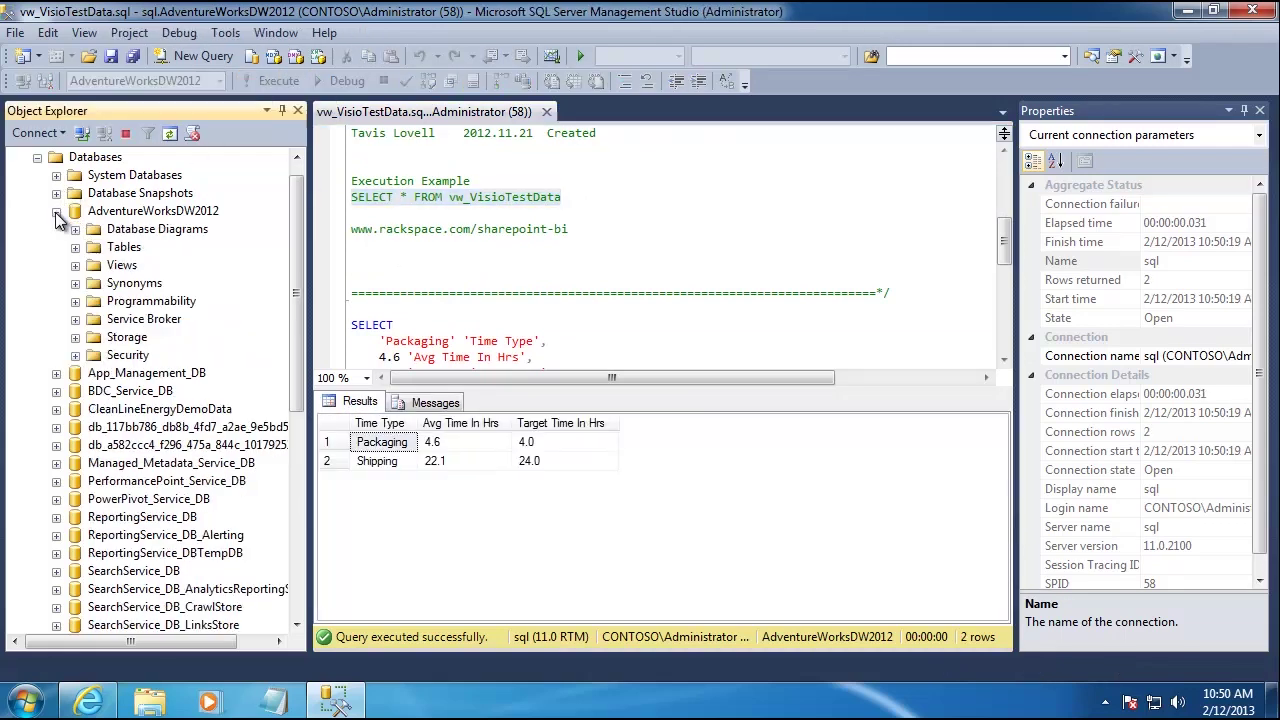
{"action": "left_click", "coordinate": [75, 265]}
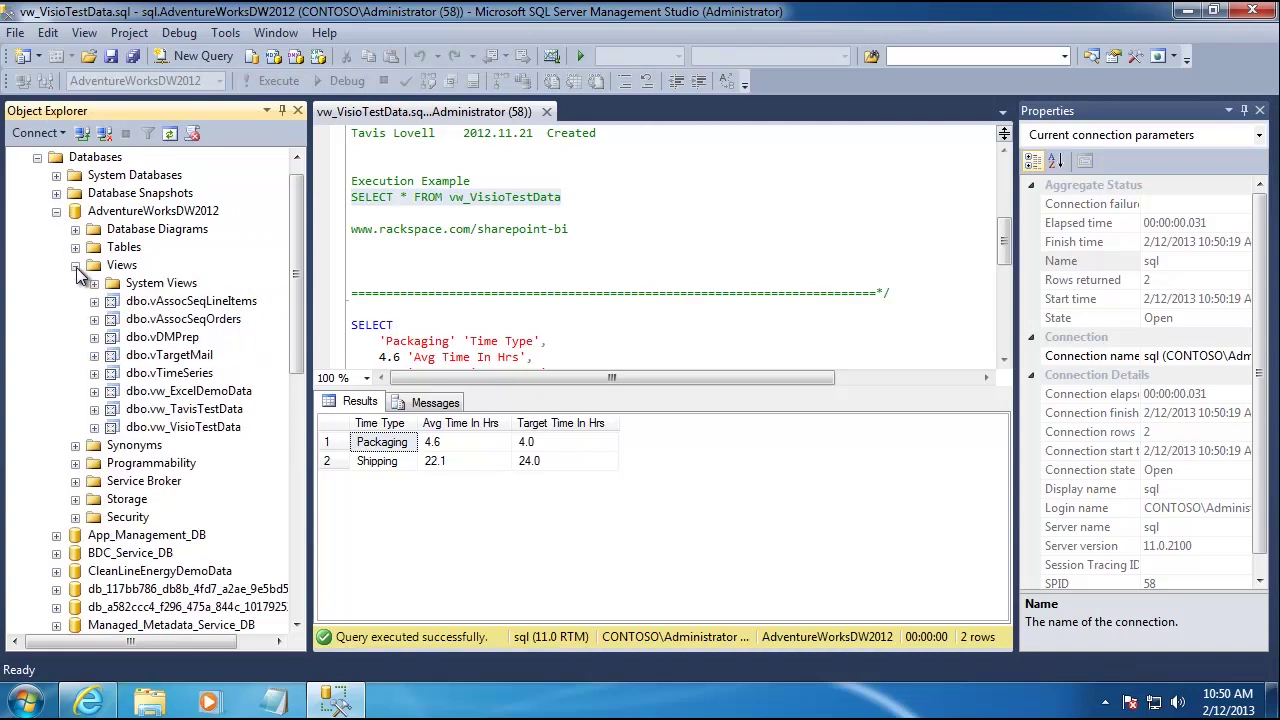
{"action": "left_click", "coordinate": [203, 428]}
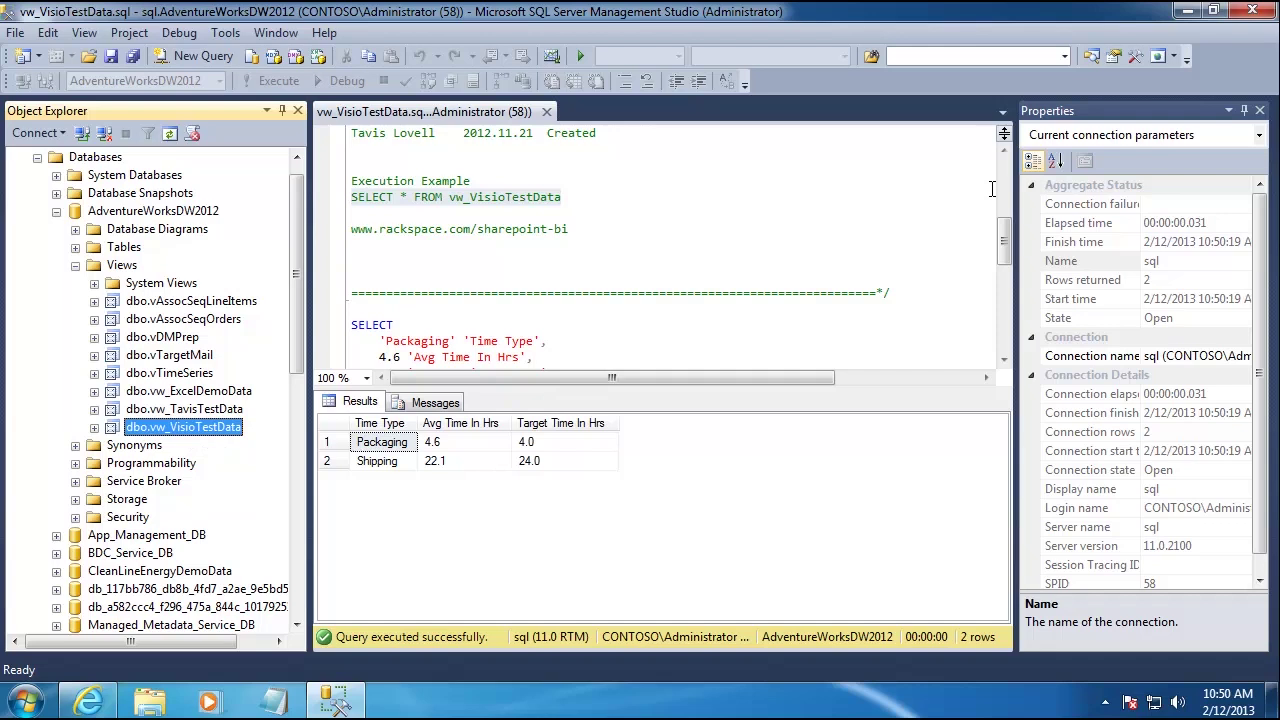
{"action": "left_click", "coordinate": [1252, 10]}
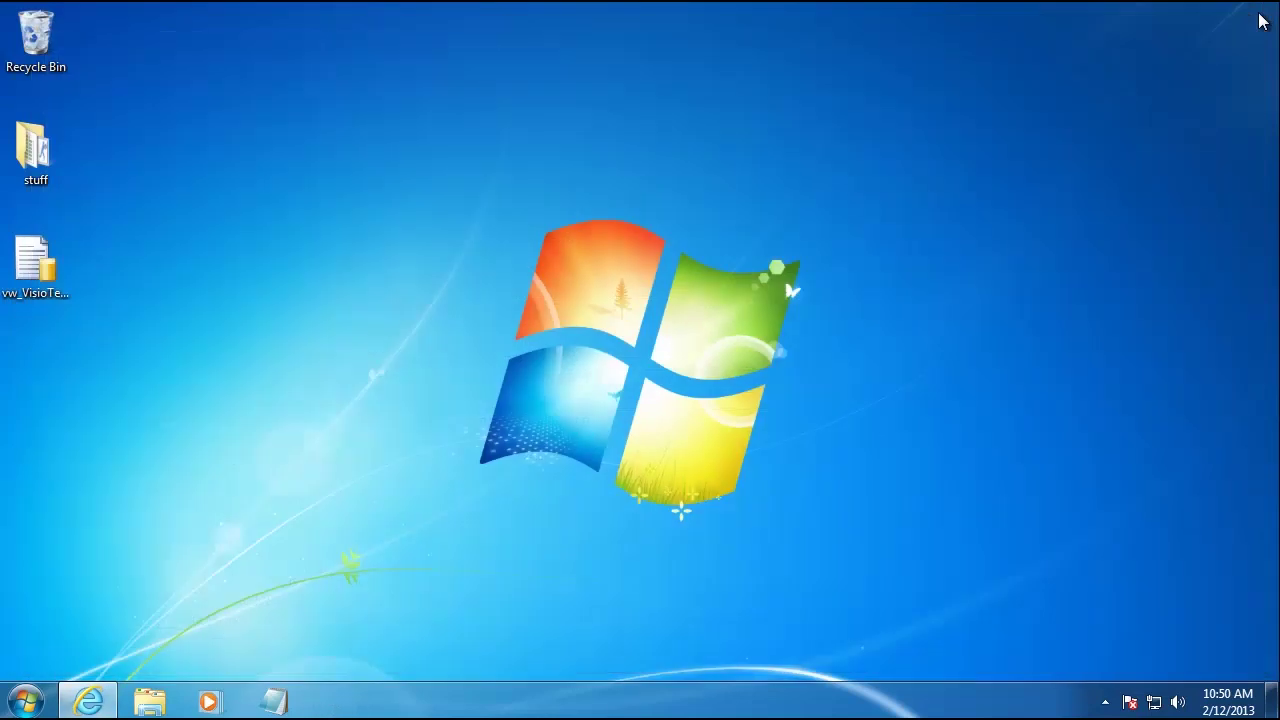
{"action": "left_click", "coordinate": [28, 705]}
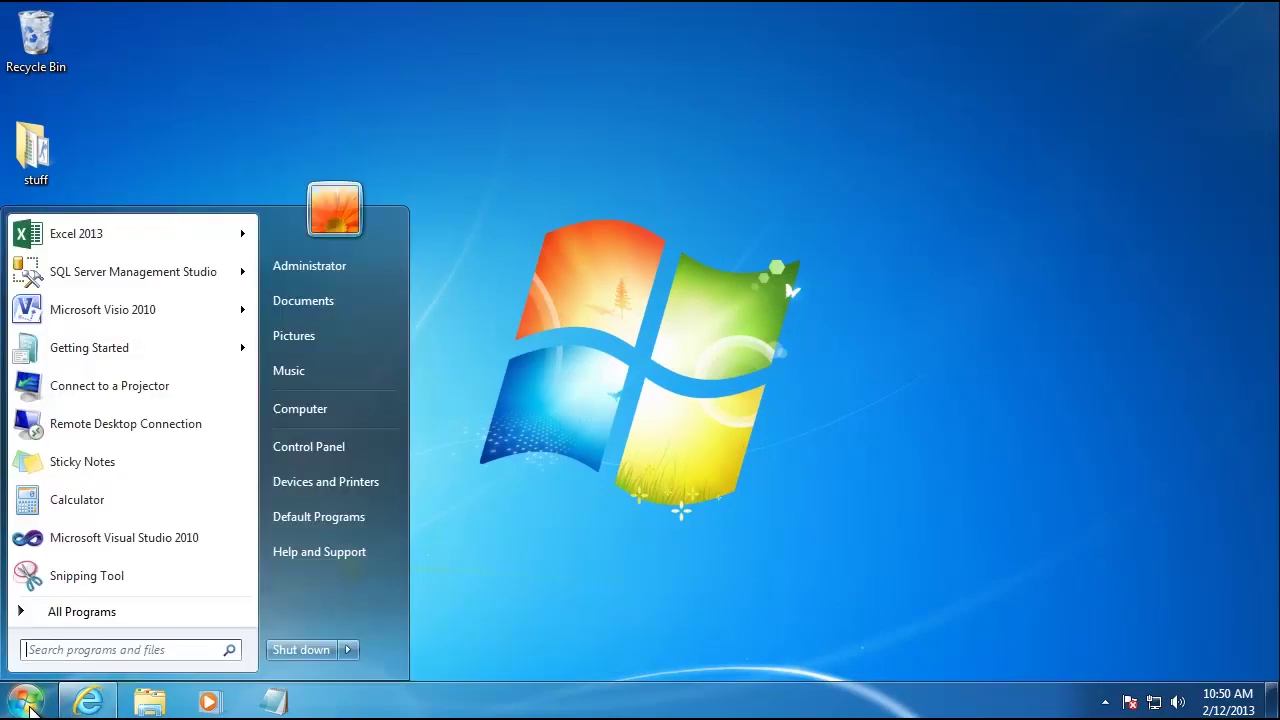
- Launch Visio 2013 from Microsoft Office 2013 and create a Basic Diagram drawing
{"action": "left_click", "coordinate": [95, 612]}
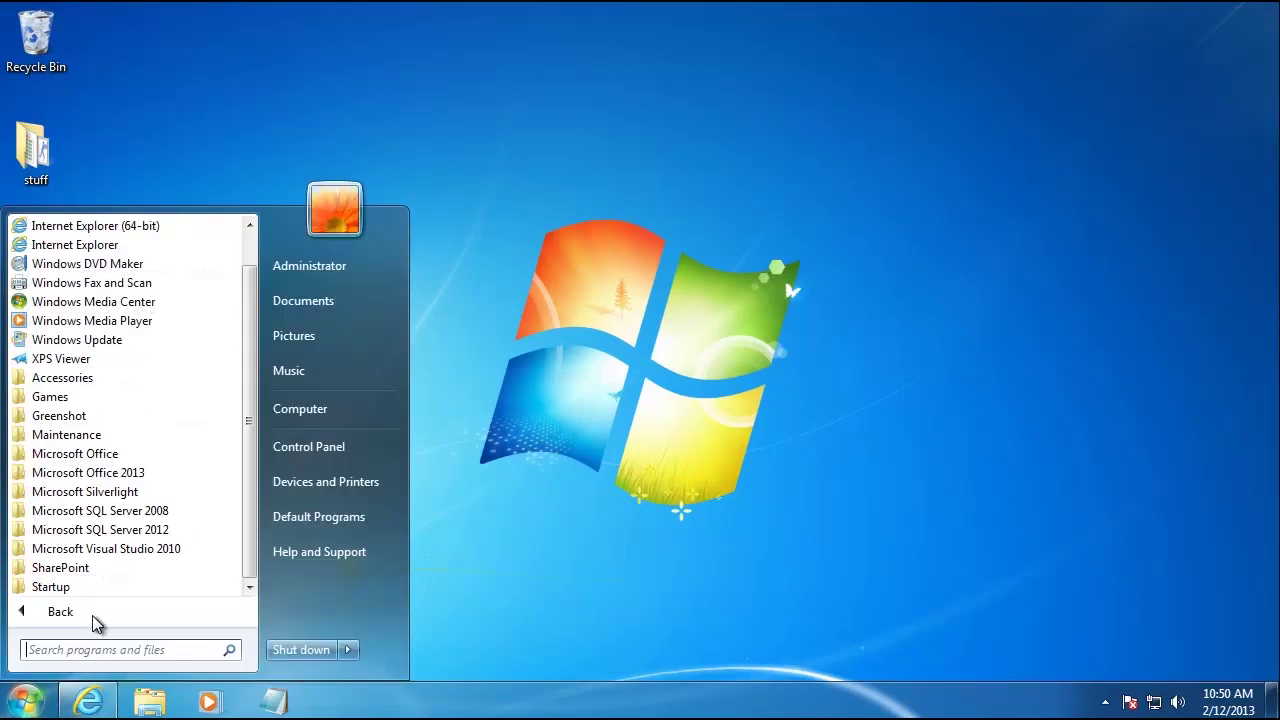
{"action": "left_click", "coordinate": [84, 473]}
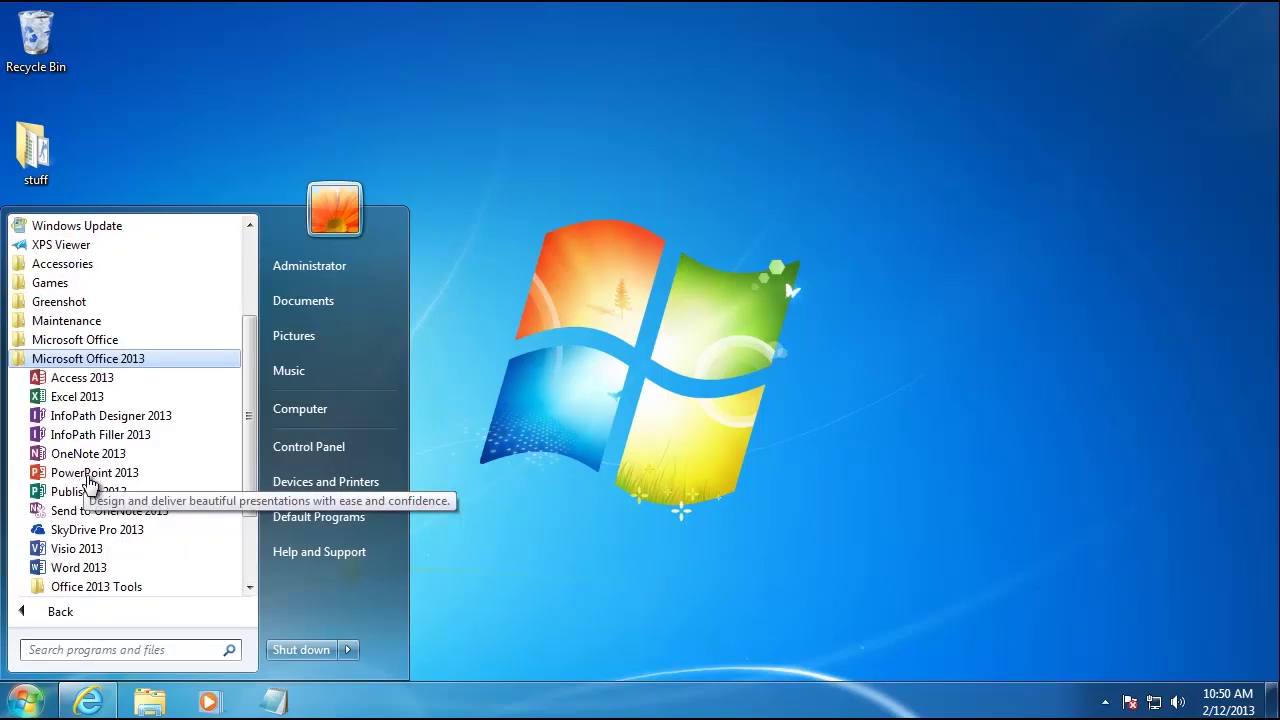
{"action": "left_click", "coordinate": [78, 549]}
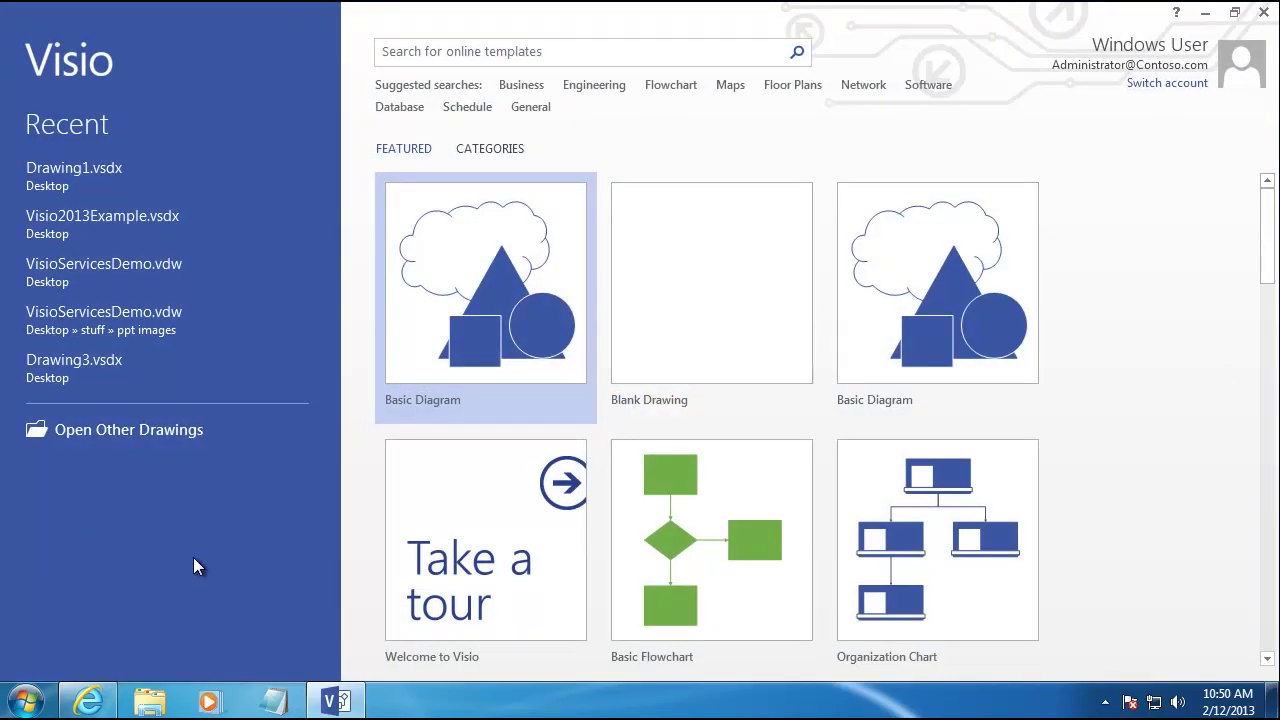
{"action": "left_click", "coordinate": [508, 317]}
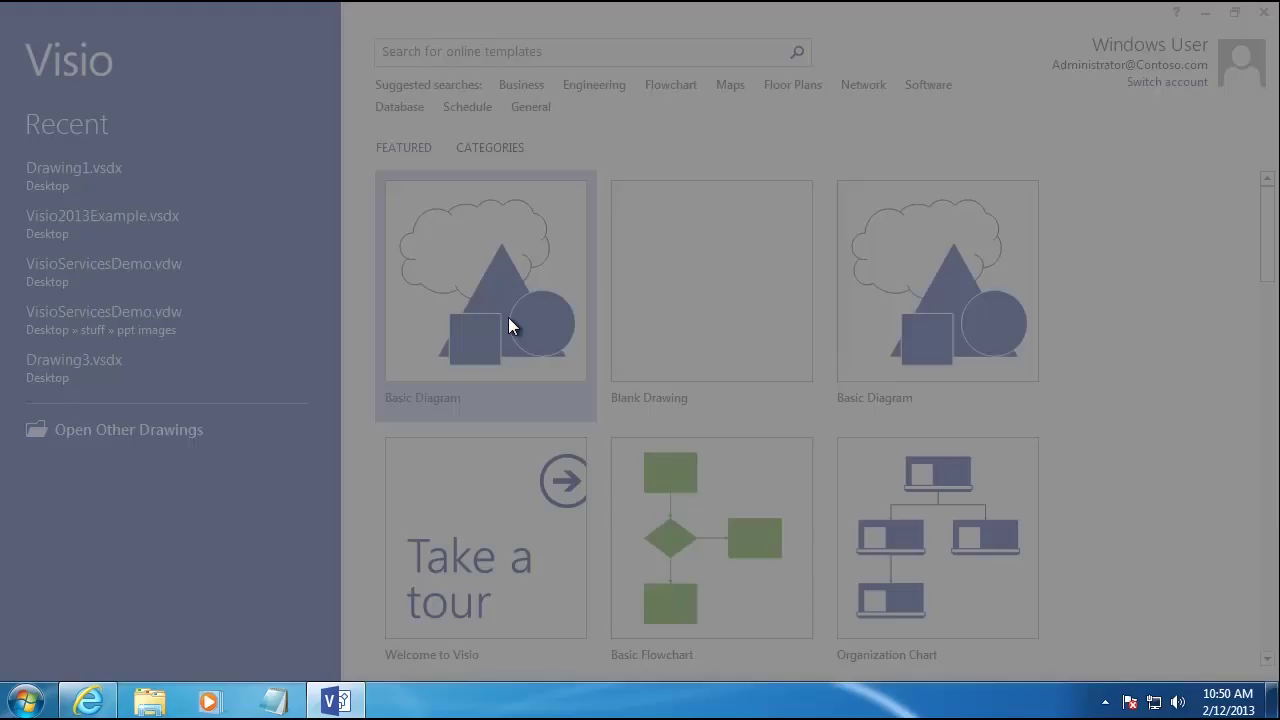
{"action": "left_click", "coordinate": [668, 458]}
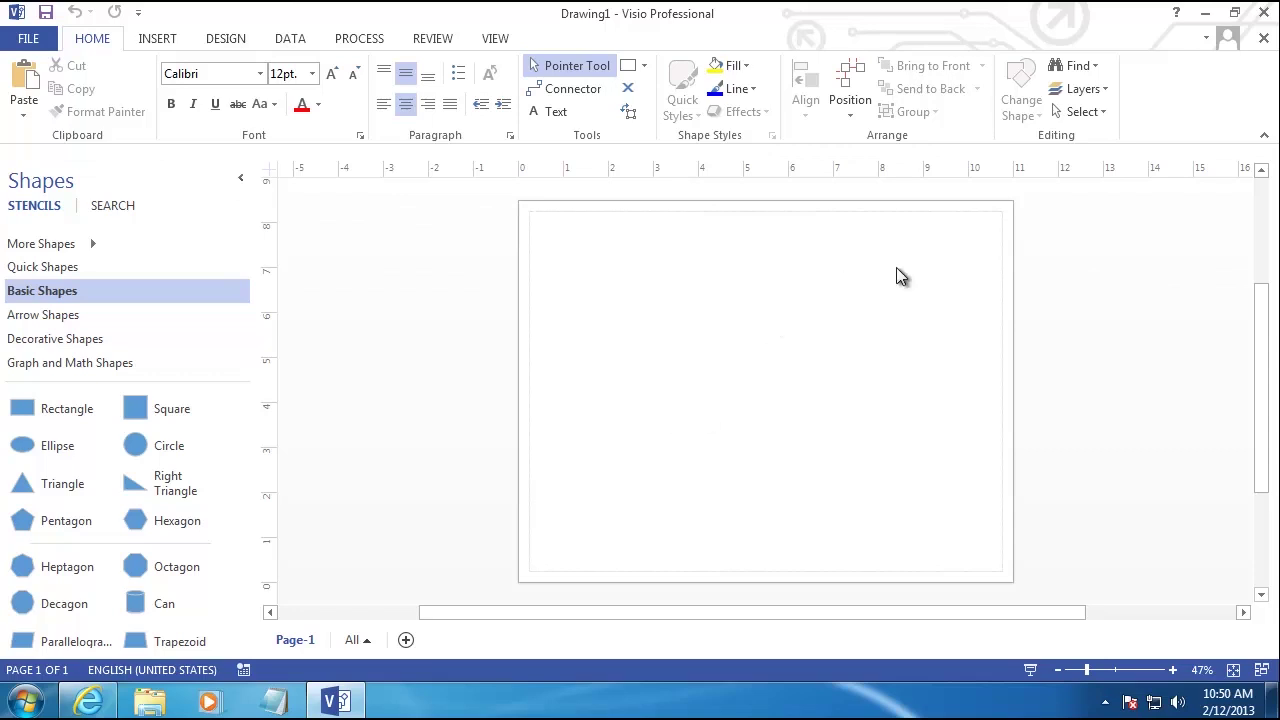
{"action": "left_click", "coordinate": [93, 246]}
- Add the Business > Business Process > Work Flow Diagram Shapes stencil to Drawing1
{"action": "mouse_move", "coordinate": [323, 278]}
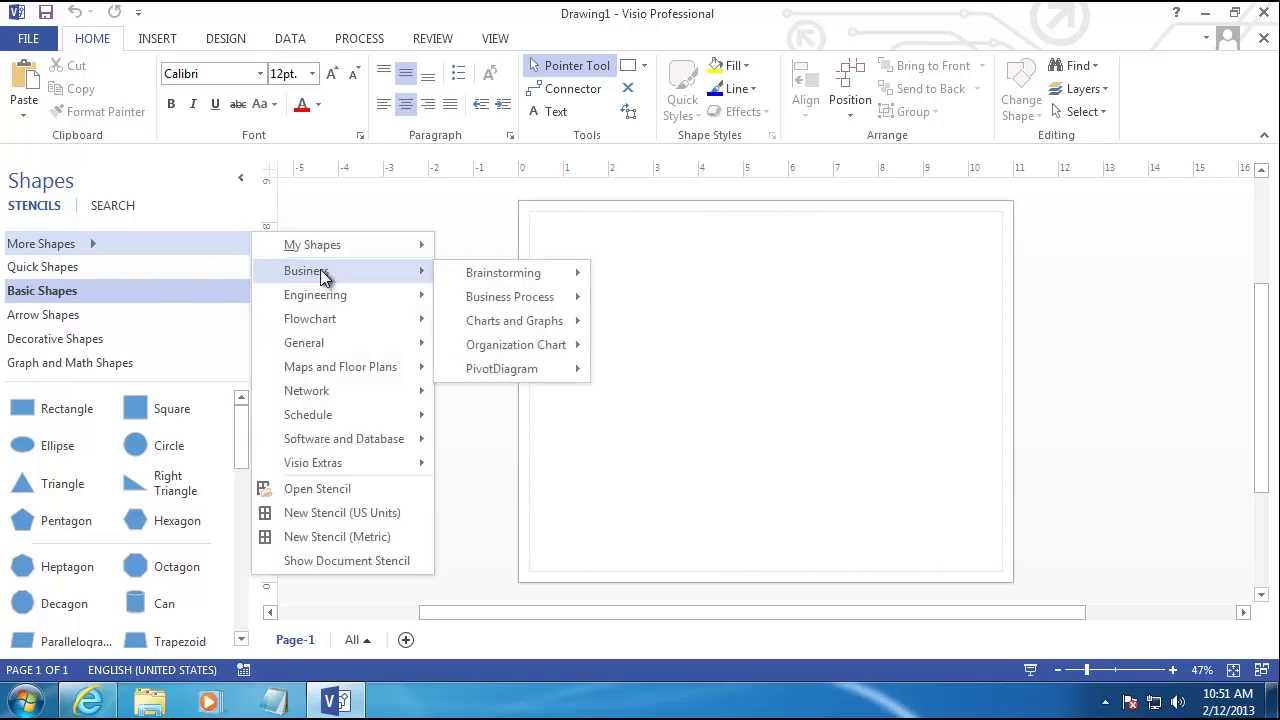
{"action": "mouse_move", "coordinate": [515, 297]}
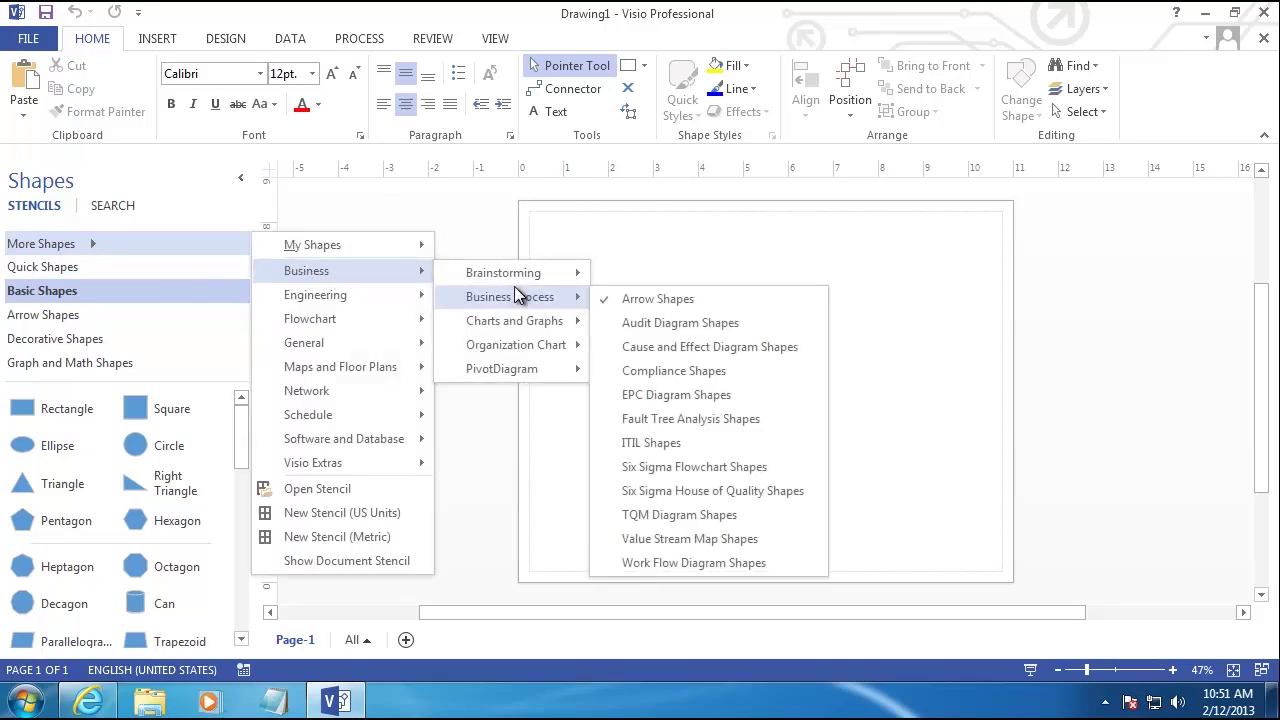
{"action": "left_click", "coordinate": [690, 565]}
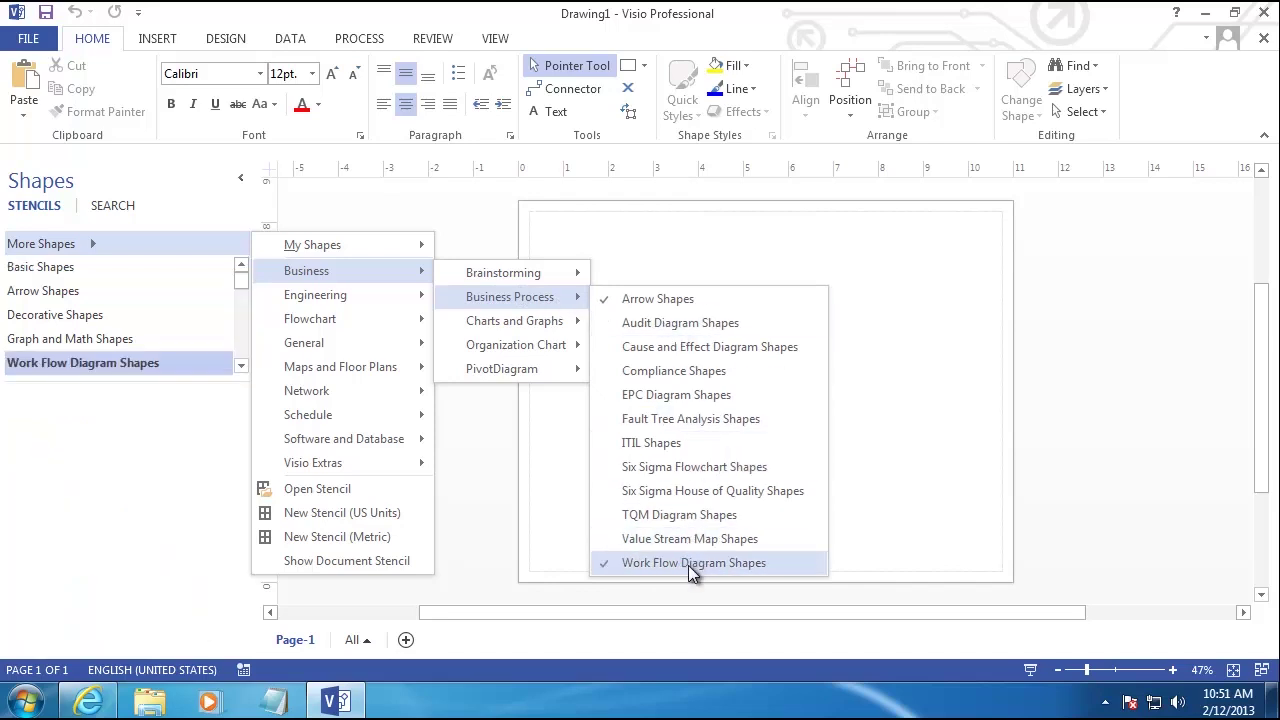
{"action": "left_click", "coordinate": [456, 591]}
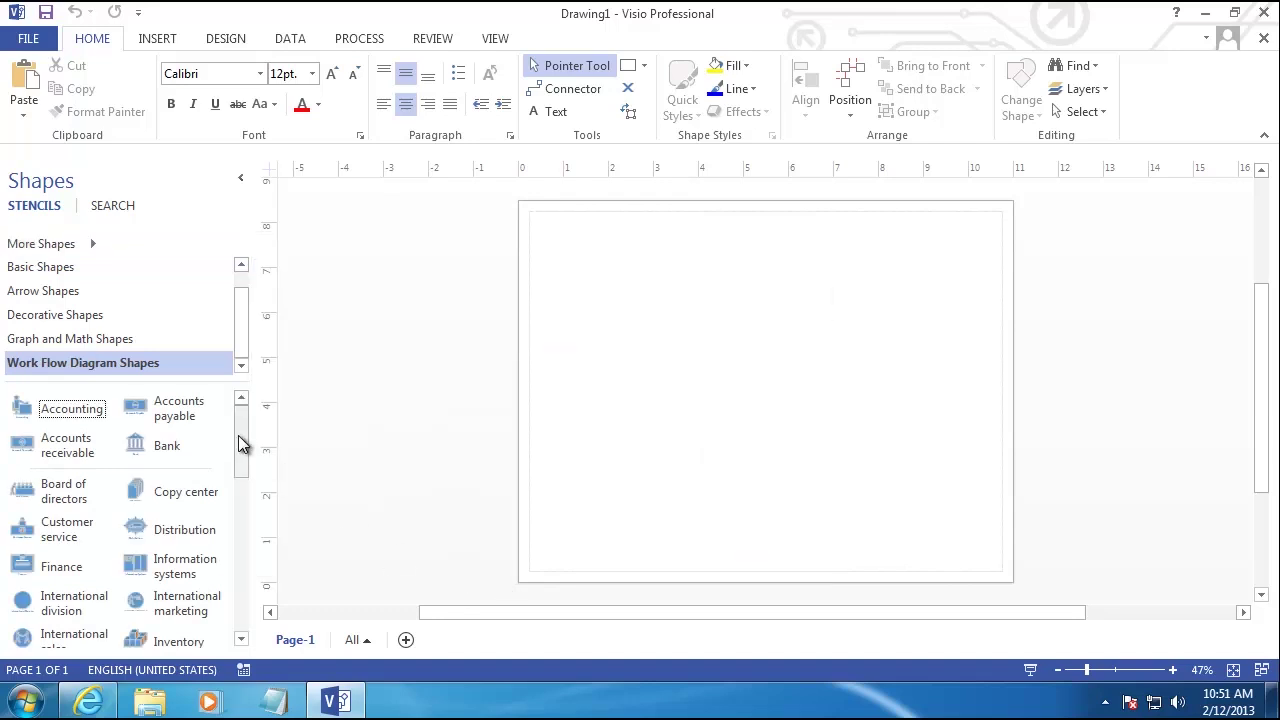
- Place Packaging, Purchasing and Shipping workflow figures in a row across the page top
{"action": "left_click_drag", "start_coordinate": [241, 435], "coordinate": [765, 282]}
{"action": "left_click_drag", "start_coordinate": [703, 317], "coordinate": [703, 317]}
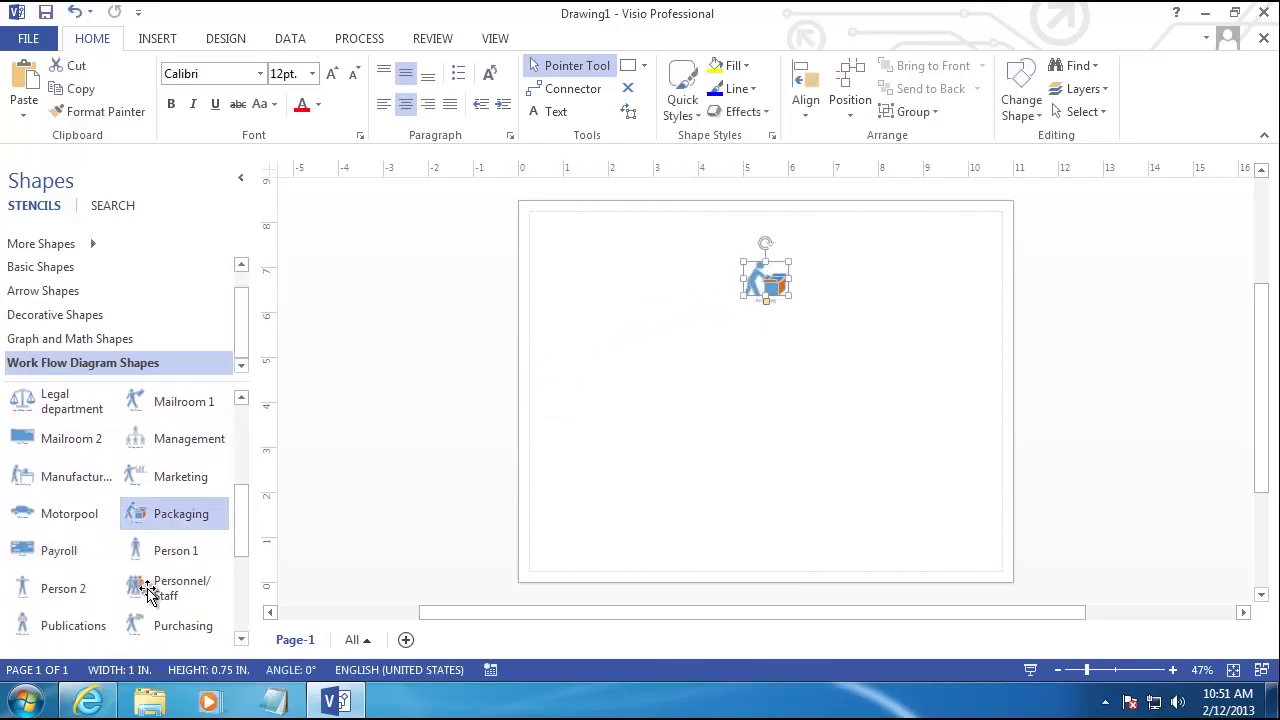
{"action": "mouse_move", "coordinate": [172, 632]}
{"action": "left_mouse_down"}
{"action": "mouse_move", "coordinate": [471, 386]}
{"action": "mouse_move", "coordinate": [552, 274]}
{"action": "left_mouse_up"}
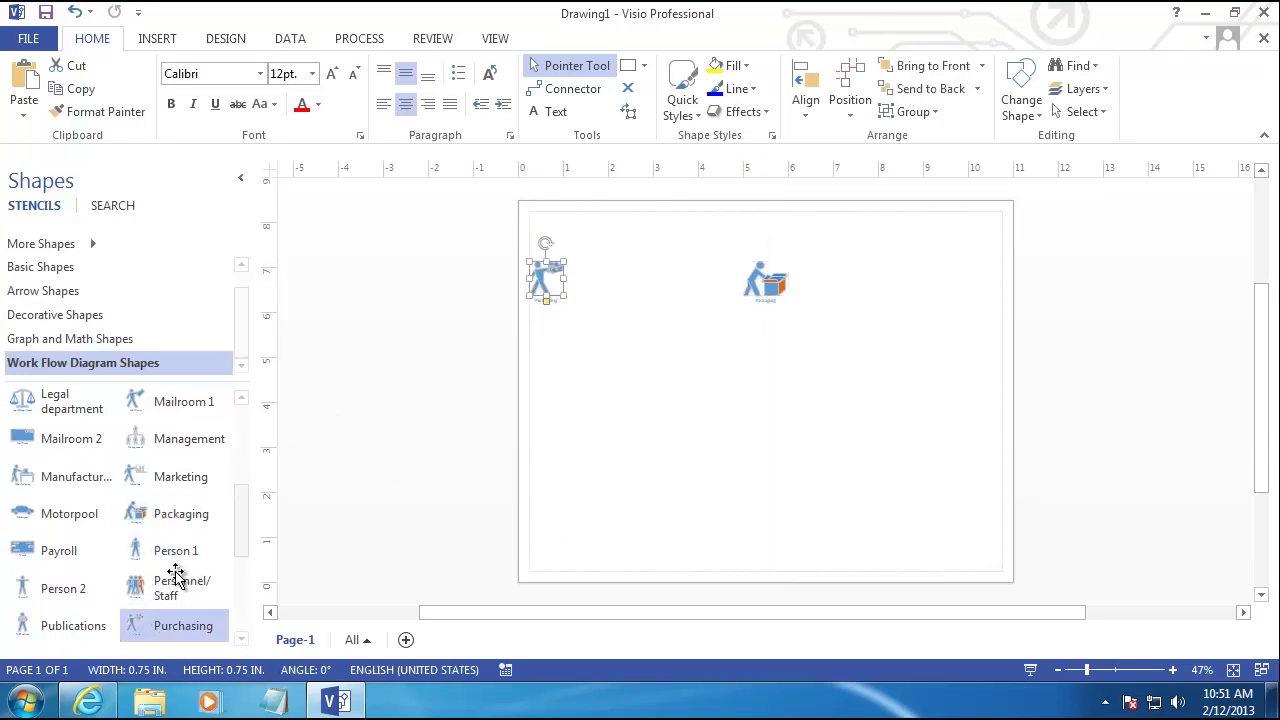
{"action": "scroll", "coordinate": [180, 548], "scroll_direction": "down", "scroll_amount": 3}
{"action": "left_click_drag", "start_coordinate": [243, 535], "coordinate": [236, 588]}
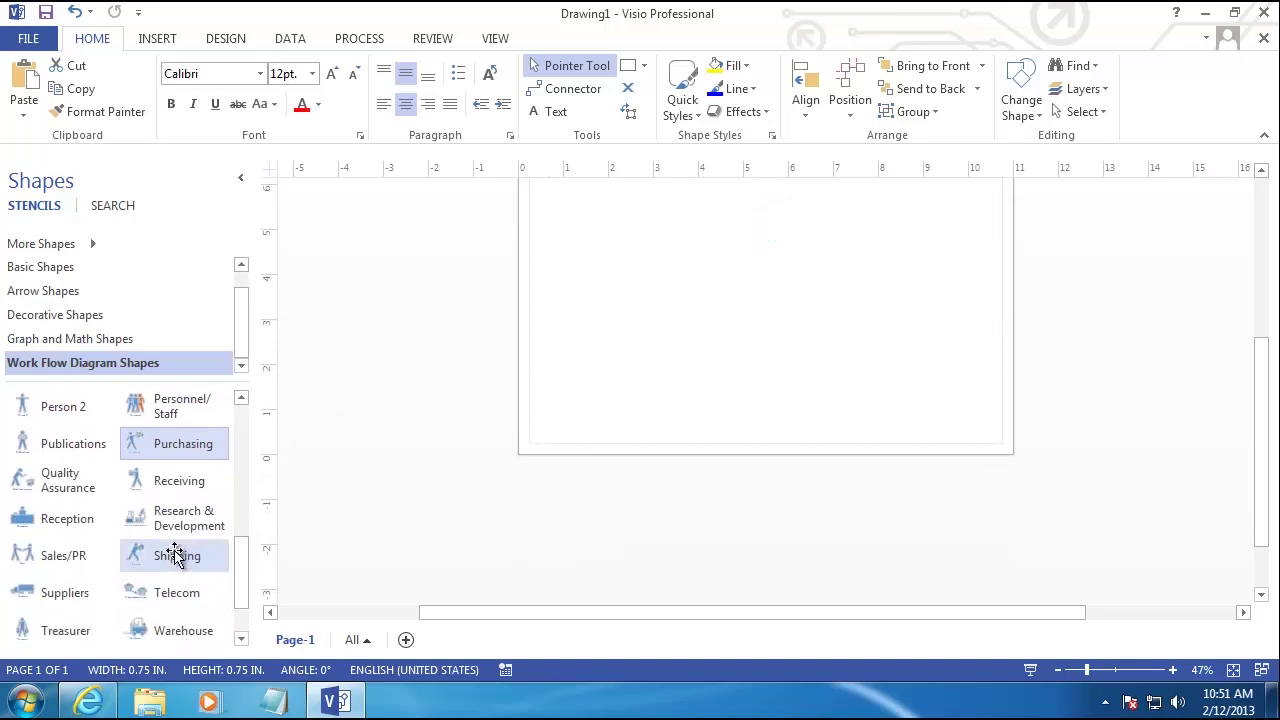
{"action": "left_click", "coordinate": [616, 410]}
{"action": "scroll", "coordinate": [620, 438], "scroll_direction": "up", "scroll_amount": 1}
{"action": "scroll", "coordinate": [616, 438], "scroll_direction": "up", "scroll_amount": 2}
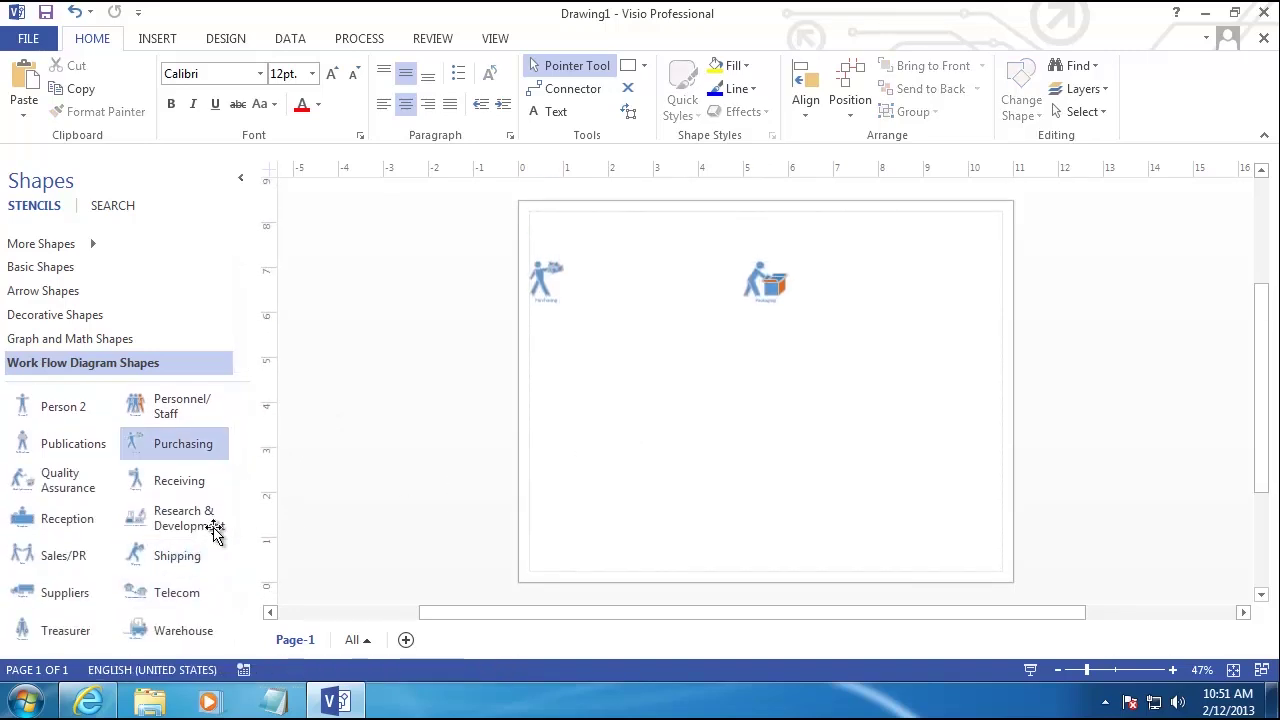
{"action": "left_click_drag", "start_coordinate": [177, 554], "coordinate": [962, 285]}
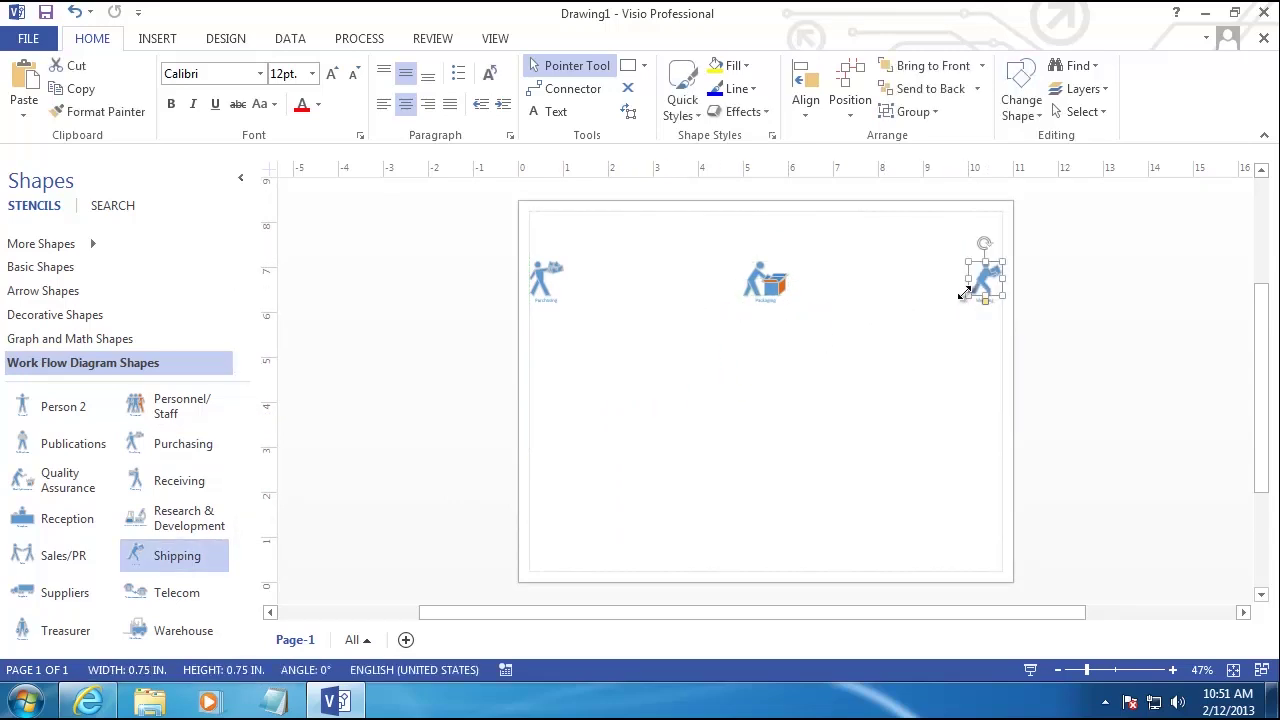
- Resize Shipping and Purchasing to 1.5×1.5 in, Packaging to 2×1.5 in, nudging Packaging right
{"action": "left_click_drag", "start_coordinate": [966, 292], "coordinate": [934, 328]}
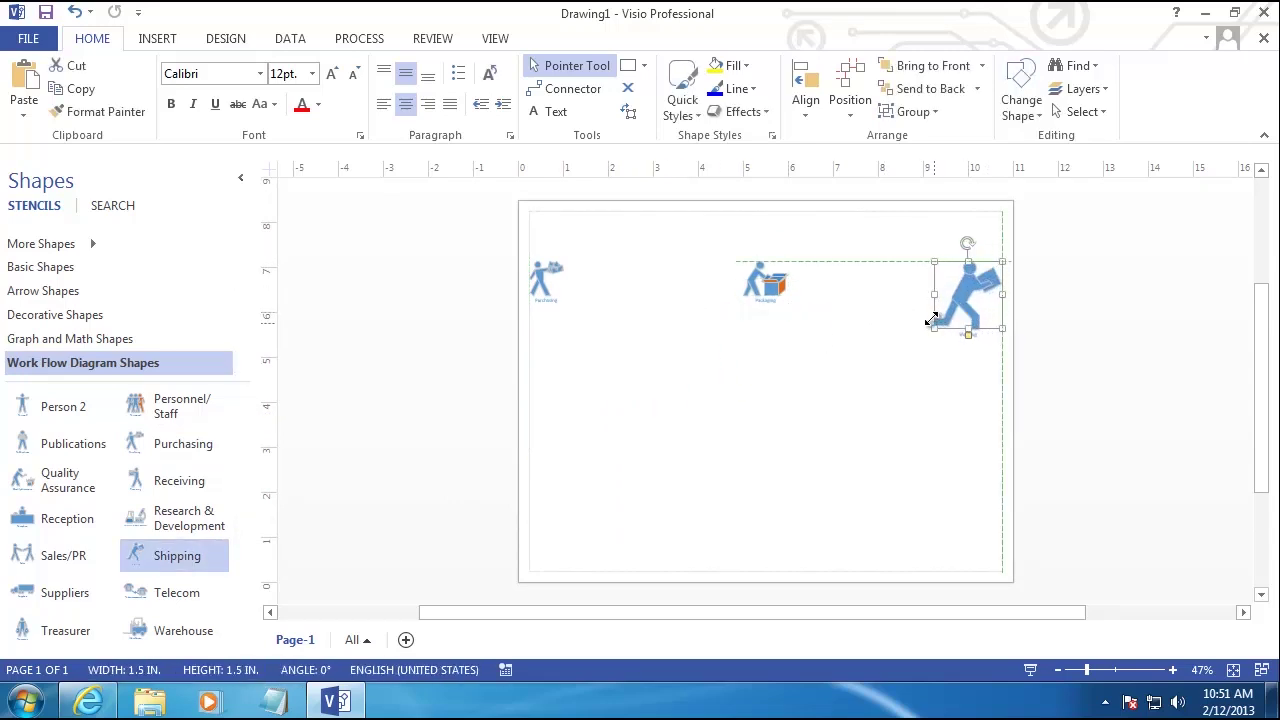
{"action": "left_click", "coordinate": [755, 288]}
{"action": "left_click_drag", "start_coordinate": [740, 302], "coordinate": [714, 333]}
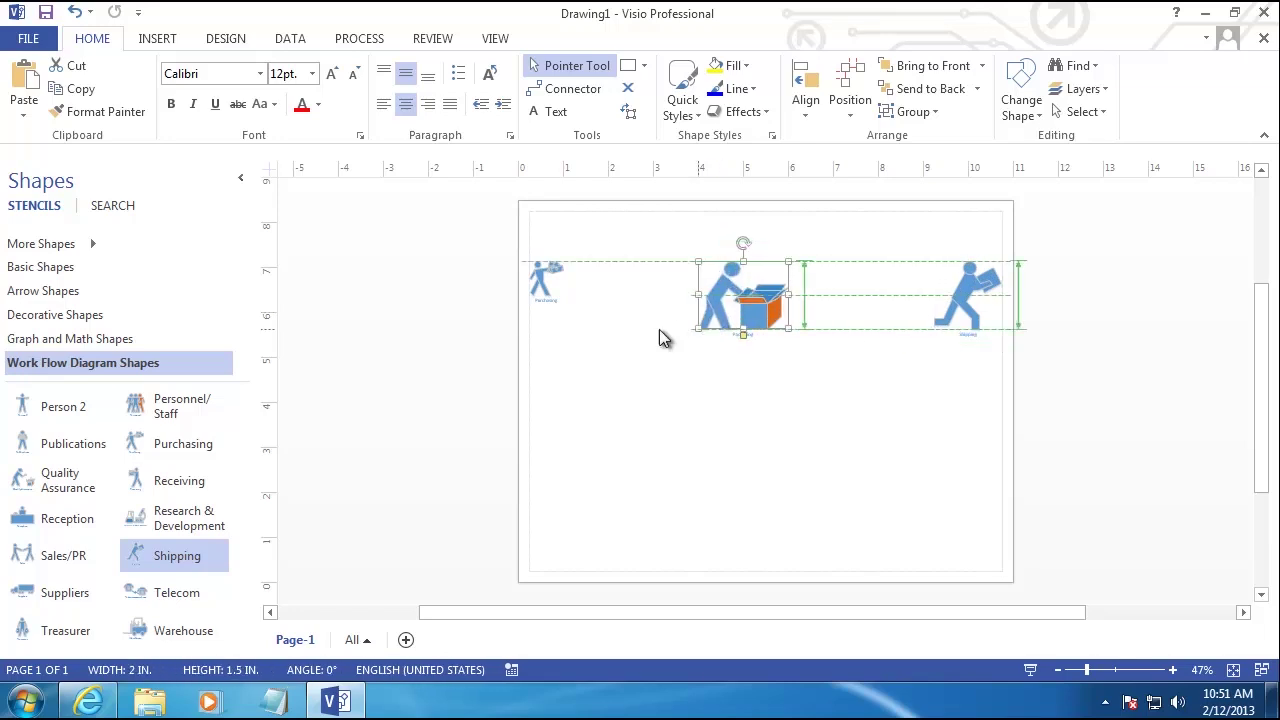
{"action": "left_click", "coordinate": [545, 285]}
{"action": "left_click_drag", "start_coordinate": [565, 300], "coordinate": [594, 318]}
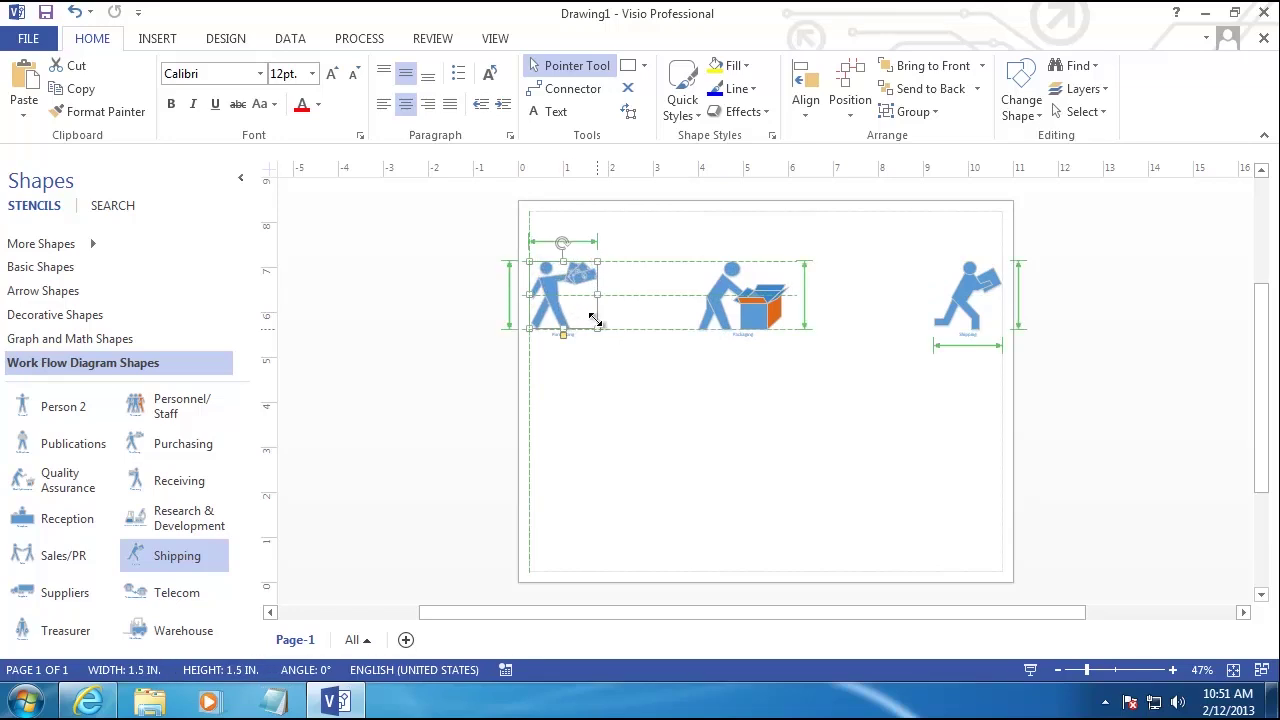
{"action": "left_click", "coordinate": [682, 398]}
{"action": "left_click", "coordinate": [762, 295]}
{"action": "key", "text": "Right"}
{"action": "key", "text": "Right"}
{"action": "key", "text": "Right"}
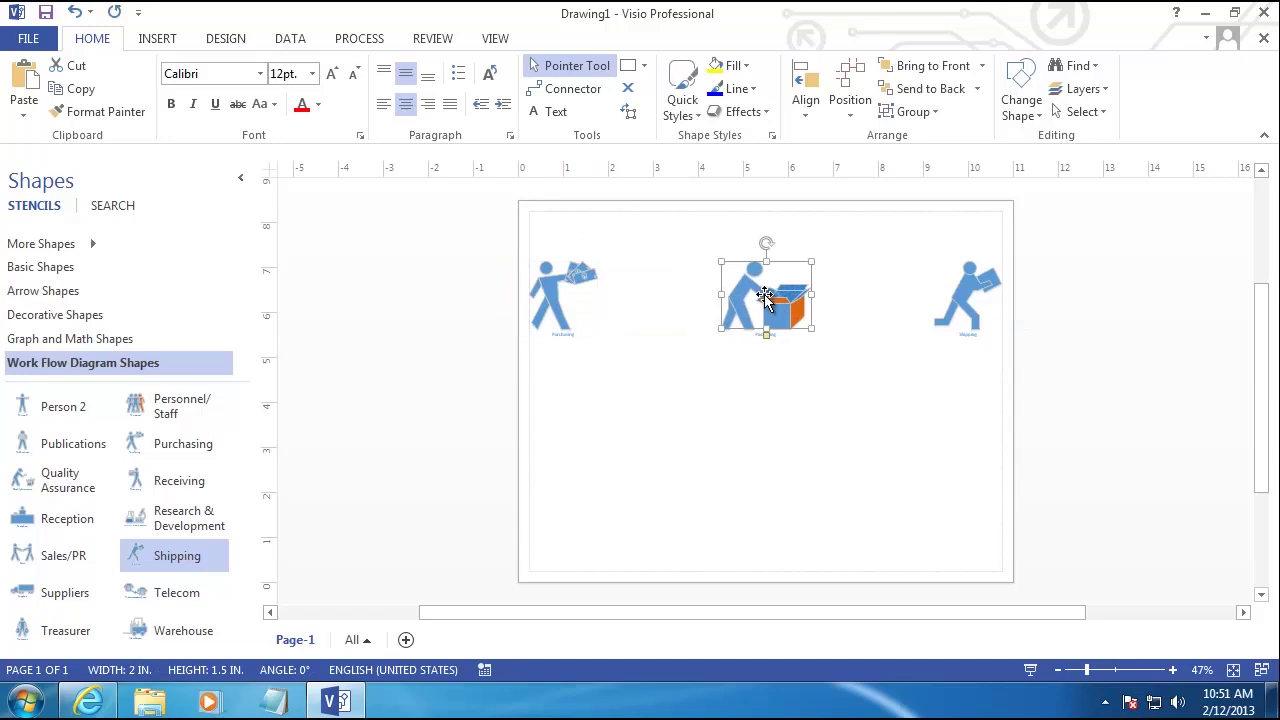
{"action": "left_click", "coordinate": [708, 455]}
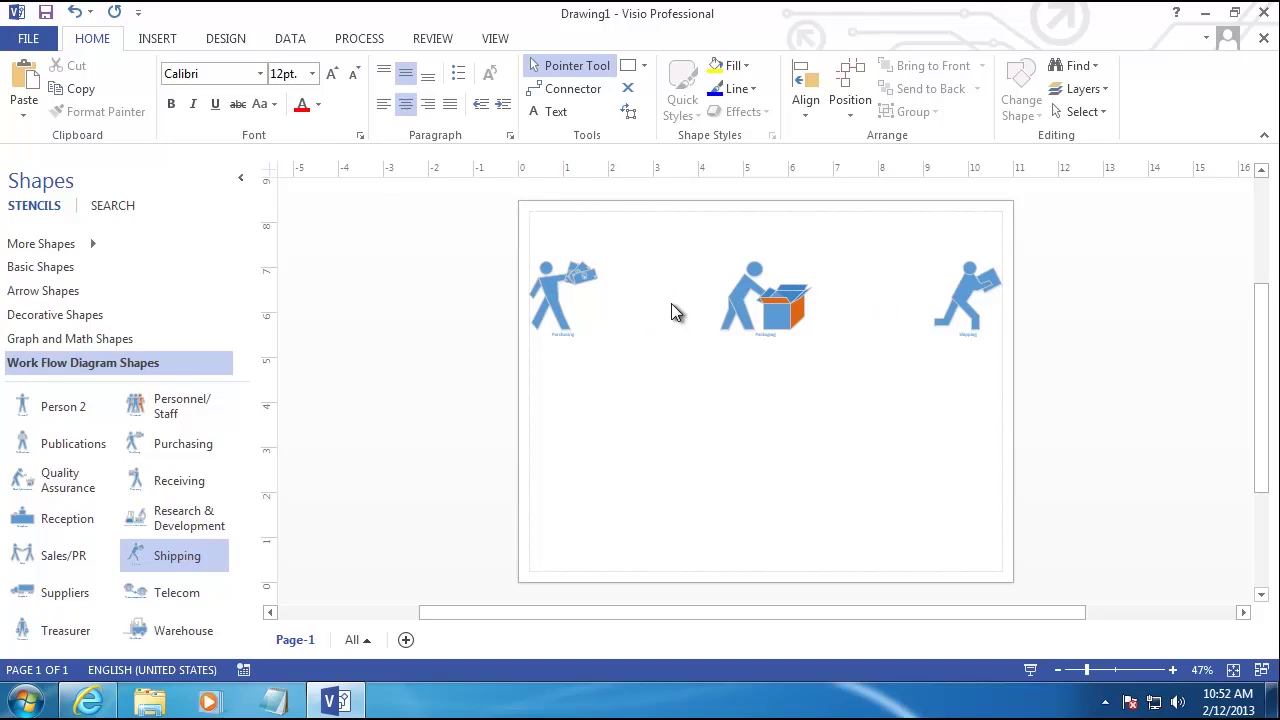
- Start Link Data to Shapes with a SQL Server database source on server SQL
{"action": "left_click", "coordinate": [292, 42]}
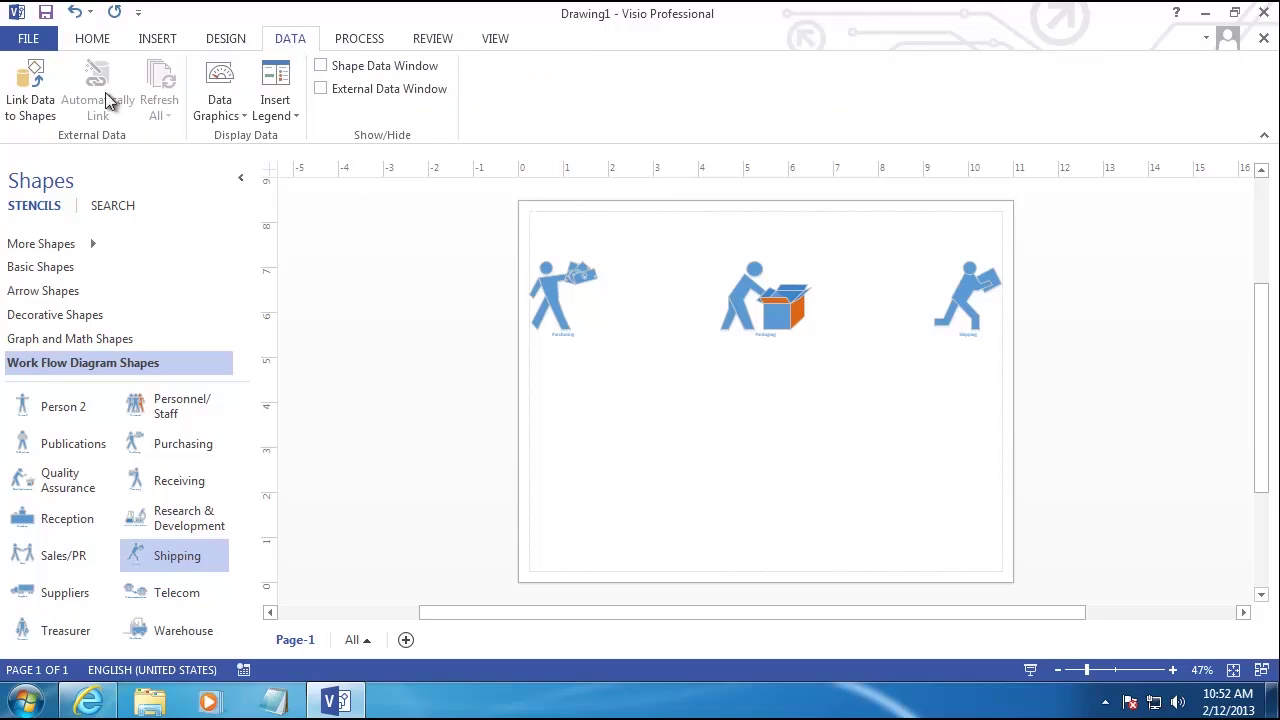
{"action": "left_click", "coordinate": [36, 88]}
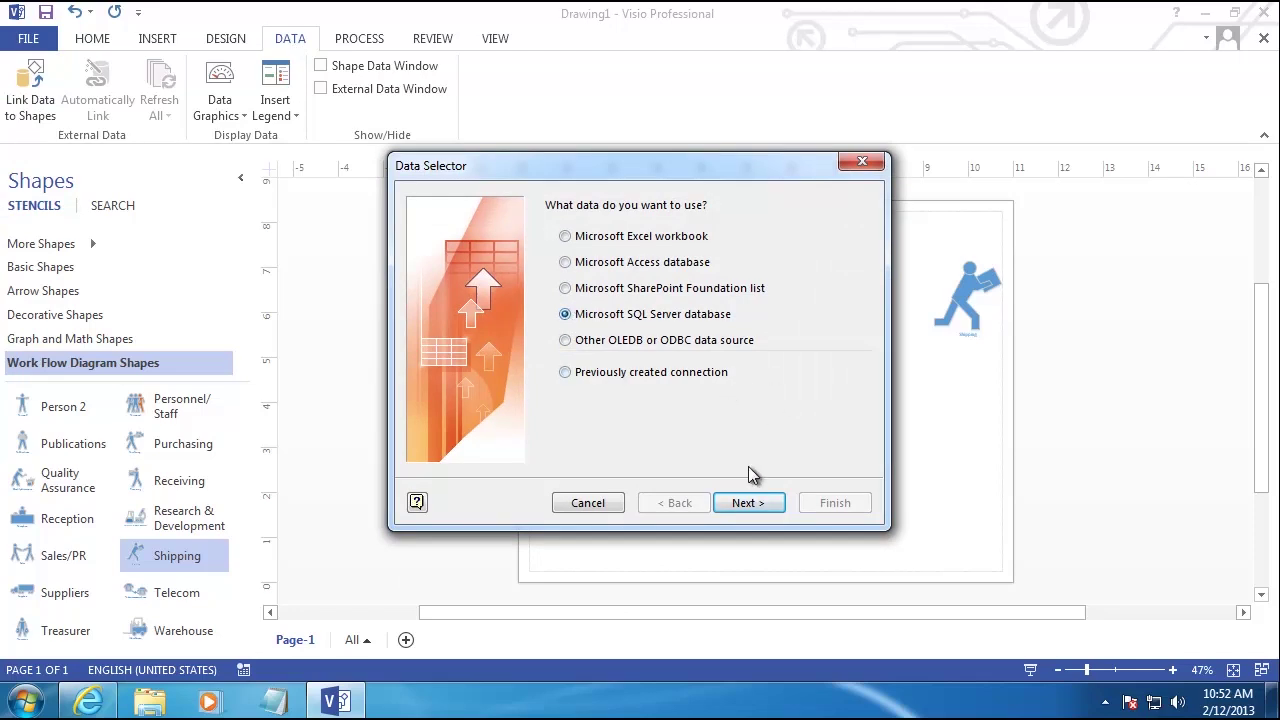
{"action": "left_click", "coordinate": [755, 507]}
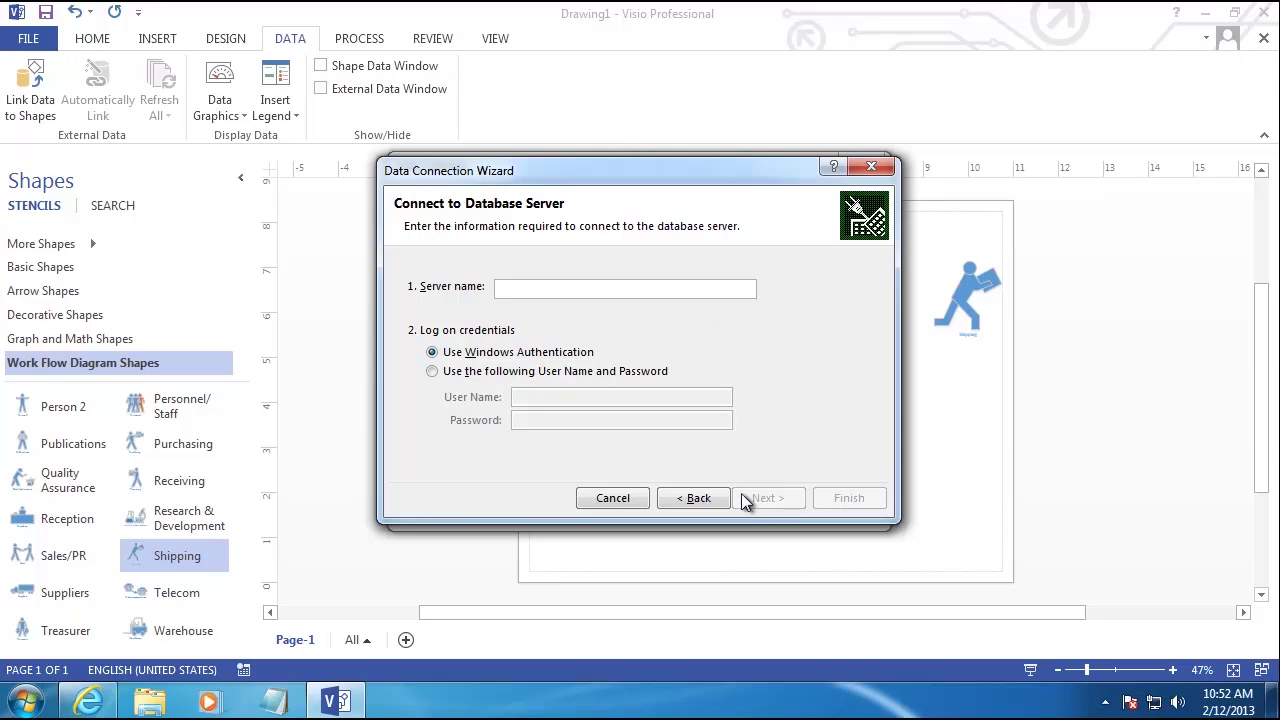
{"action": "type", "text": "SQL"}
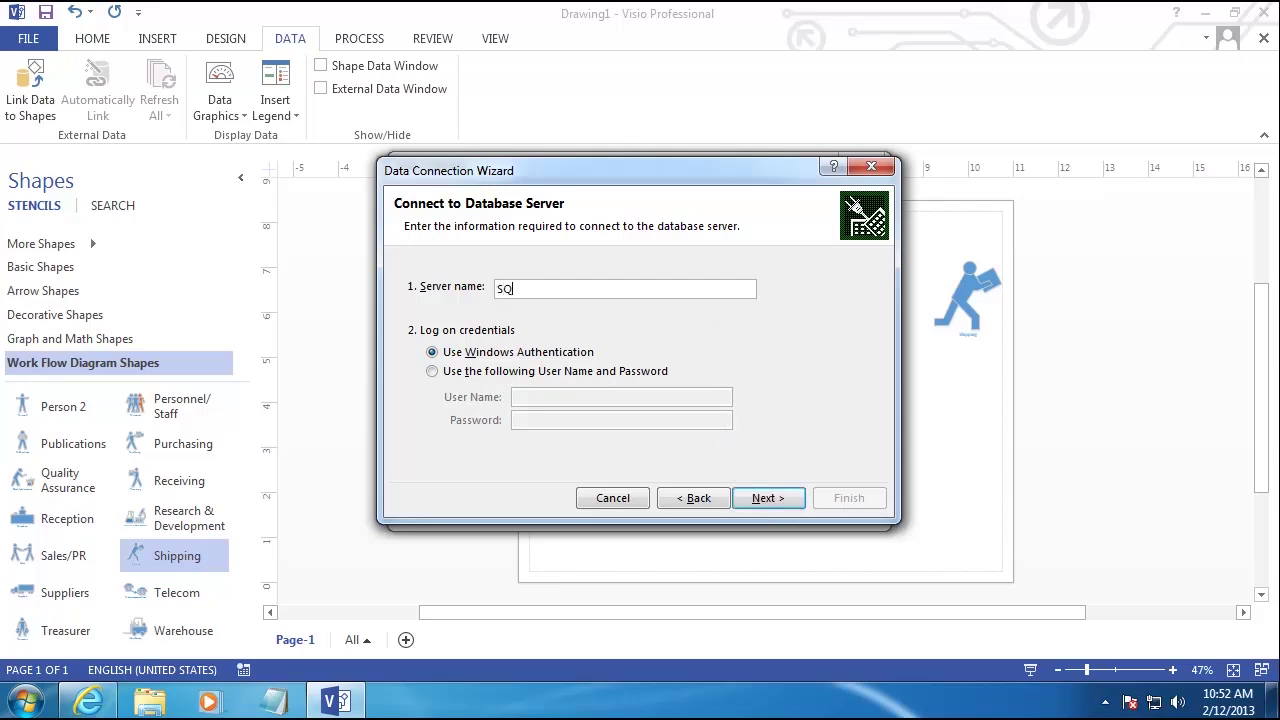
{"action": "left_click", "coordinate": [766, 498]}
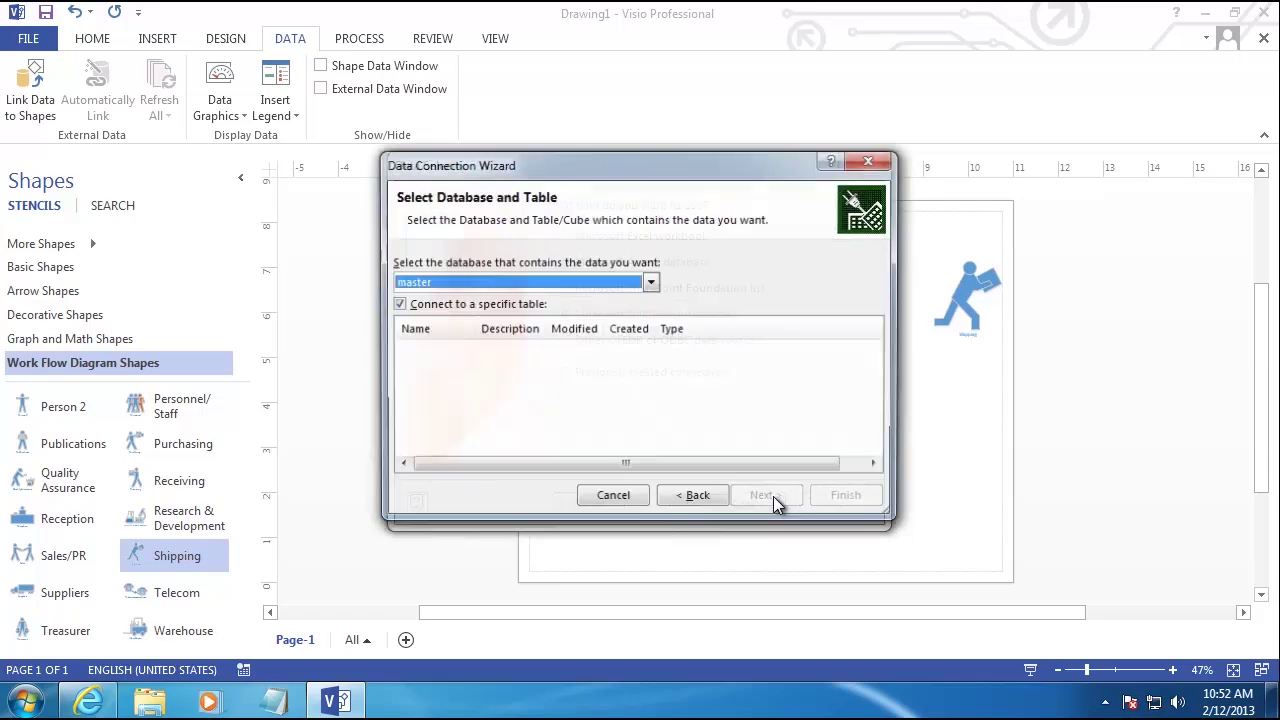
- Choose the AdventureWorksDW2012 database and the vw_VisioTestData view as the table
{"action": "left_click", "coordinate": [650, 282]}
{"action": "scroll", "coordinate": [657, 325], "scroll_direction": "up", "scroll_amount": 1}
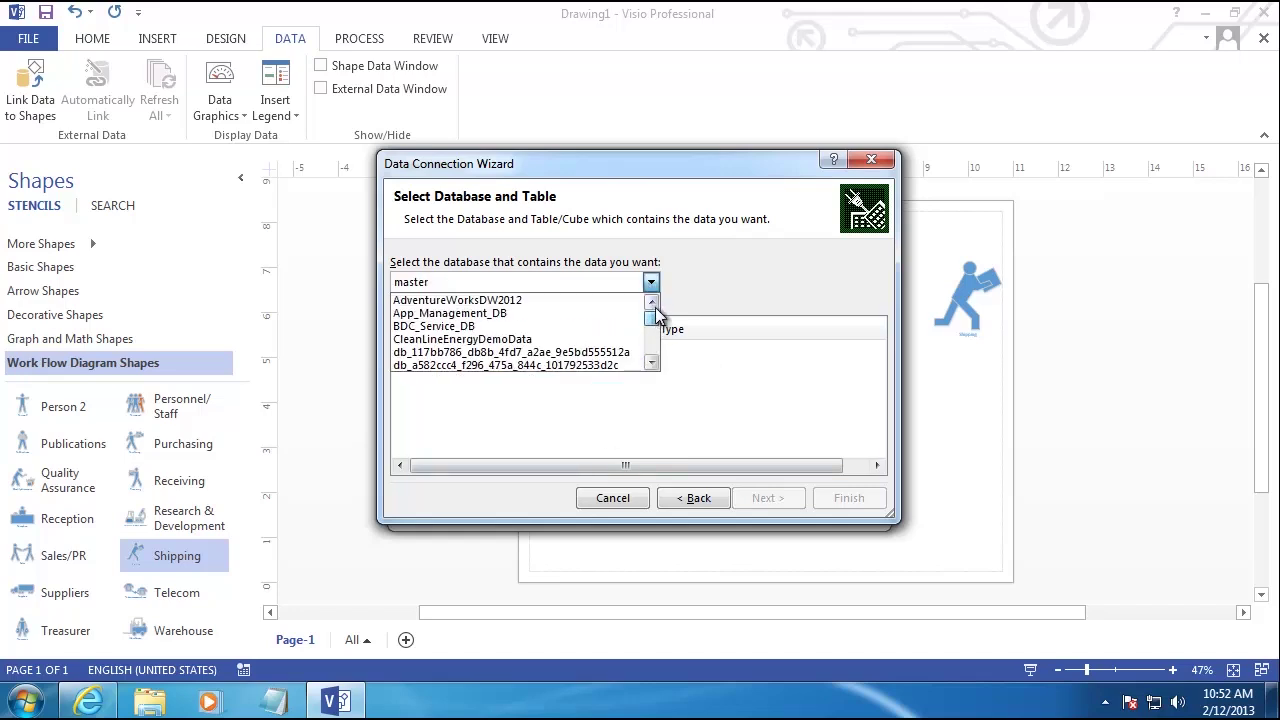
{"action": "left_click", "coordinate": [441, 302]}
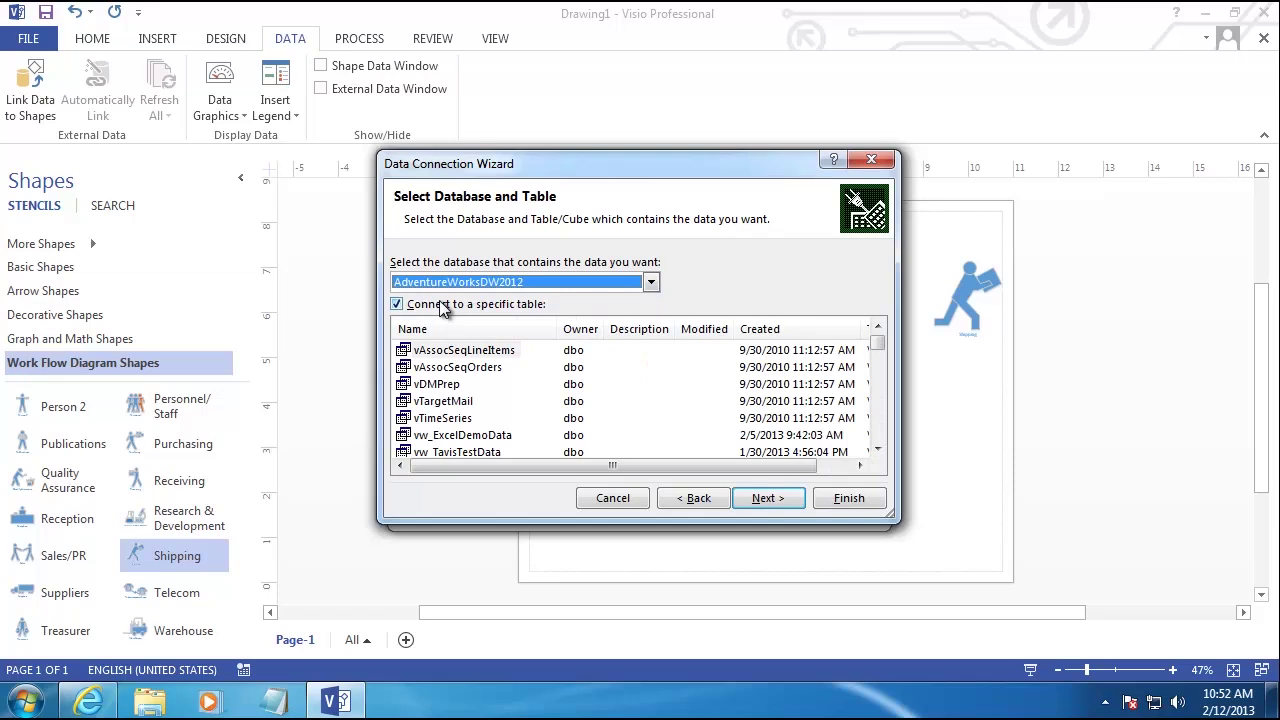
{"action": "left_click", "coordinate": [877, 453]}
{"action": "left_click", "coordinate": [877, 453]}
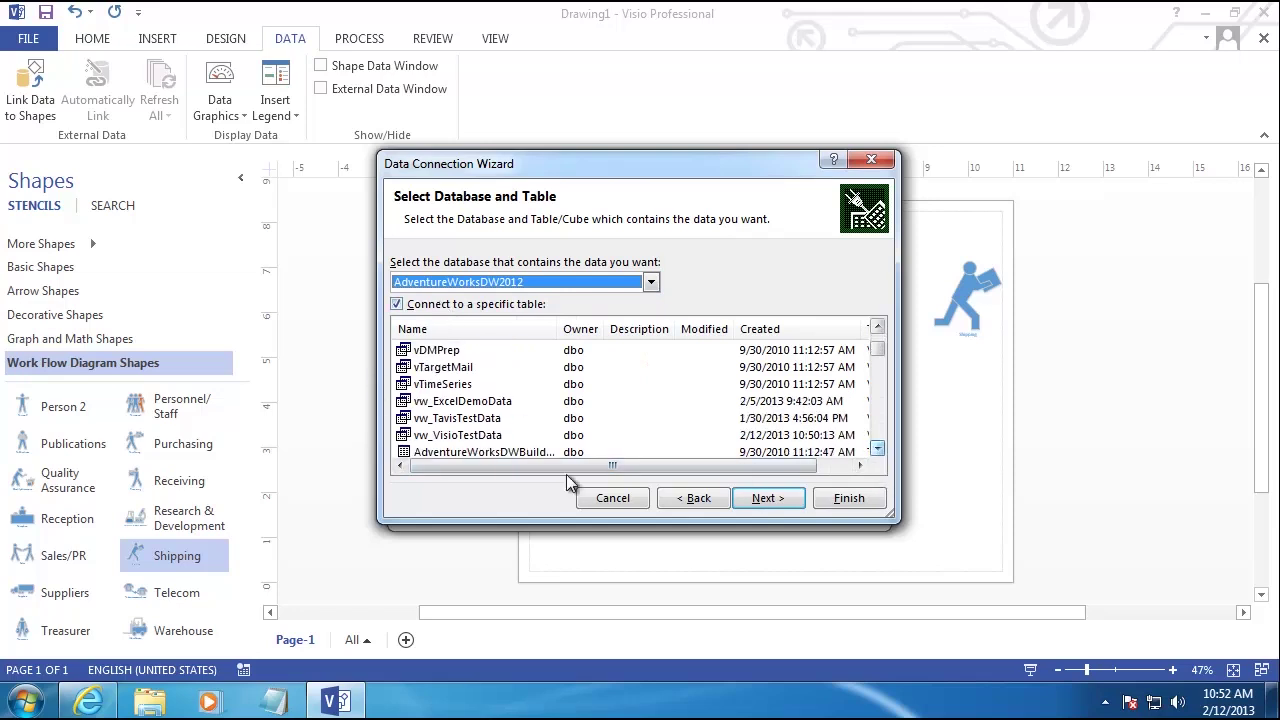
{"action": "left_click", "coordinate": [485, 441]}
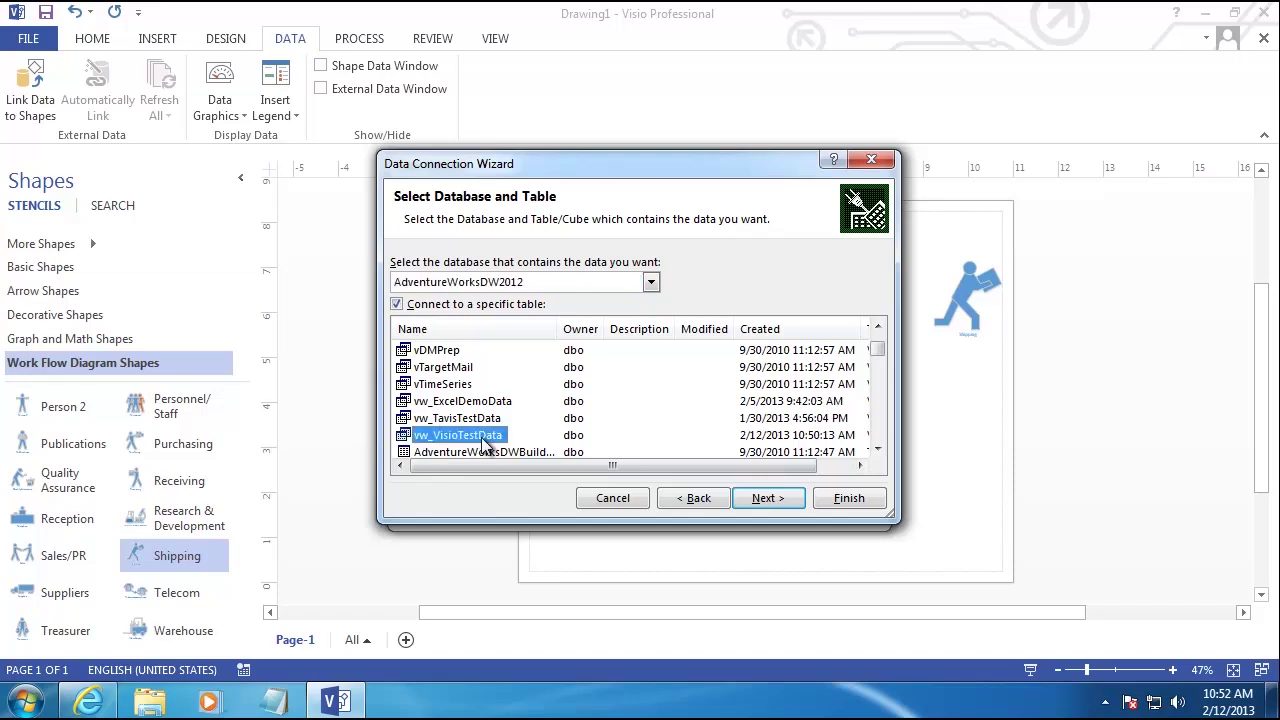
{"action": "left_click", "coordinate": [776, 506]}
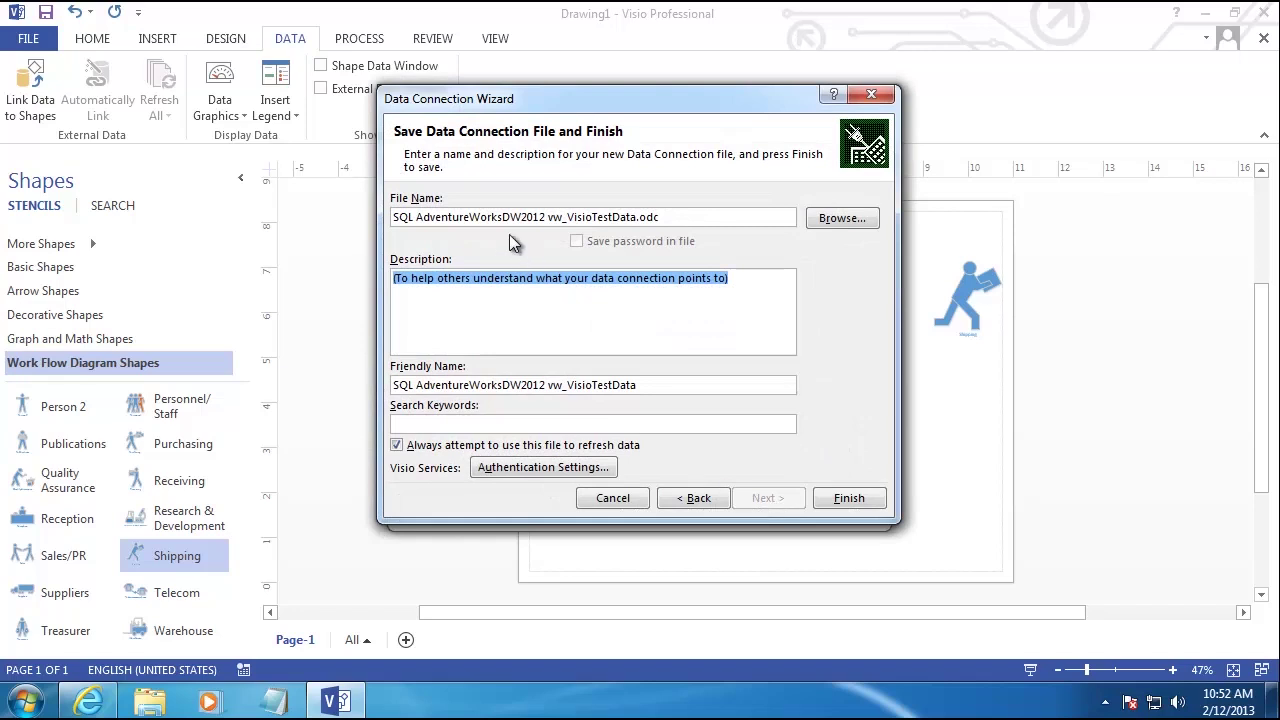
- Set Visio Services authentication to None and finish saving the .odc connection file
{"action": "left_click", "coordinate": [530, 472]}
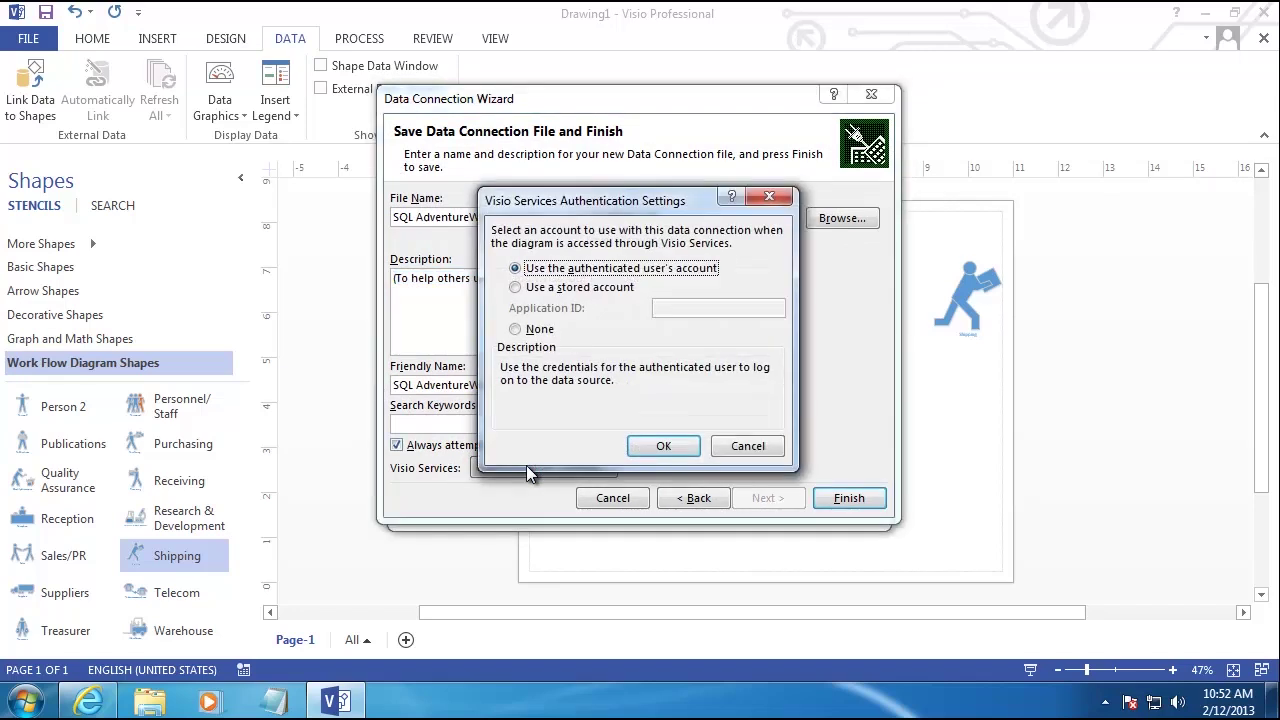
{"action": "left_click", "coordinate": [518, 330]}
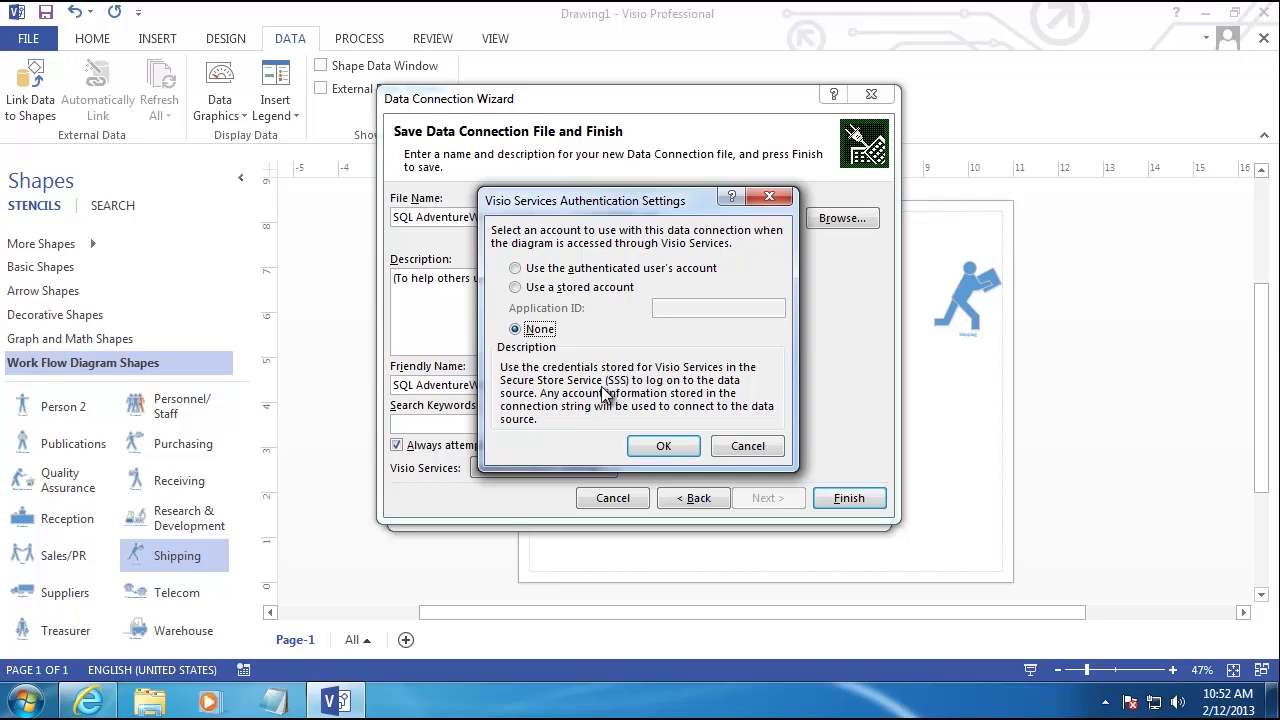
{"action": "left_click", "coordinate": [663, 448]}
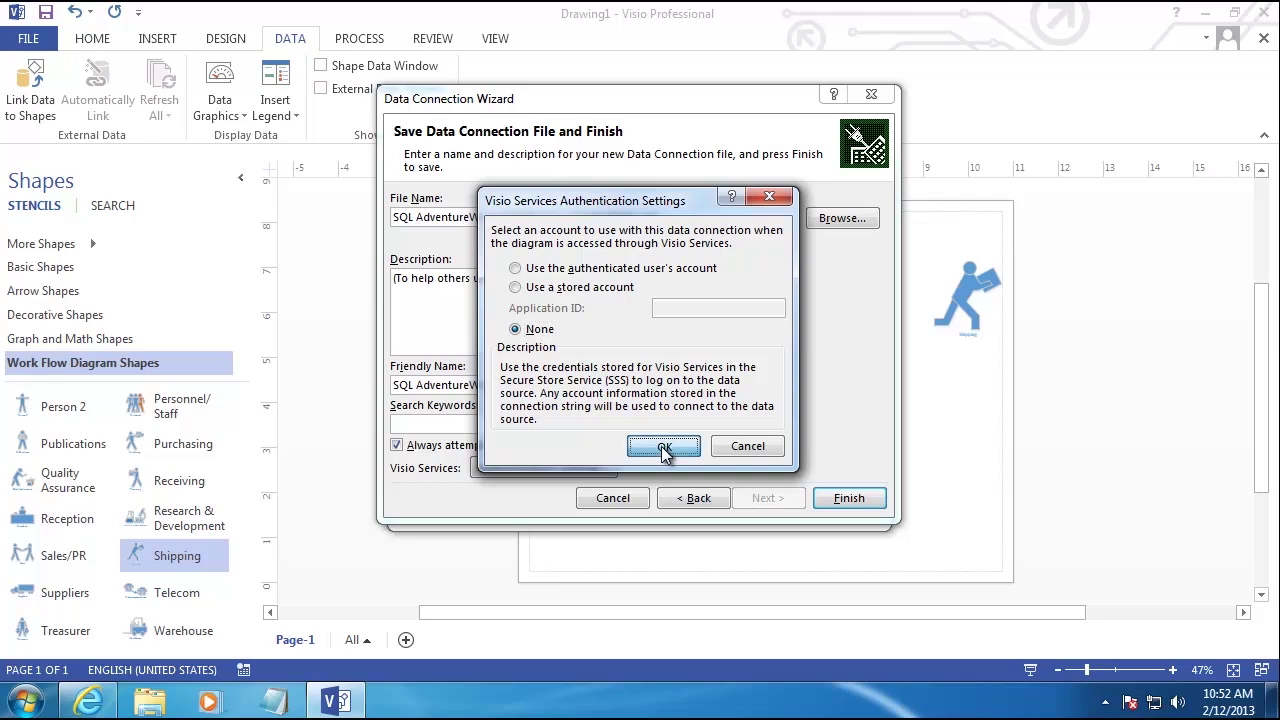
{"action": "left_click", "coordinate": [849, 500]}
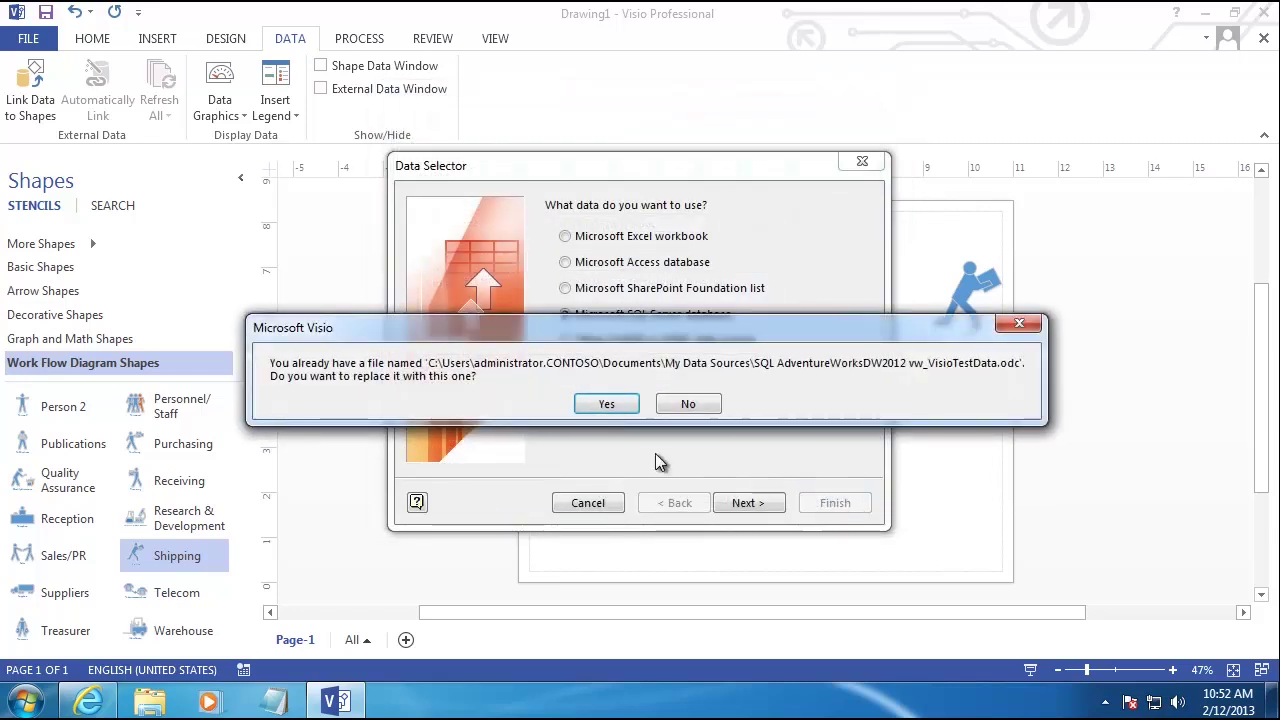
- Replace the connection file and import all columns and rows, keyed on Time Type
{"action": "left_click", "coordinate": [607, 404]}
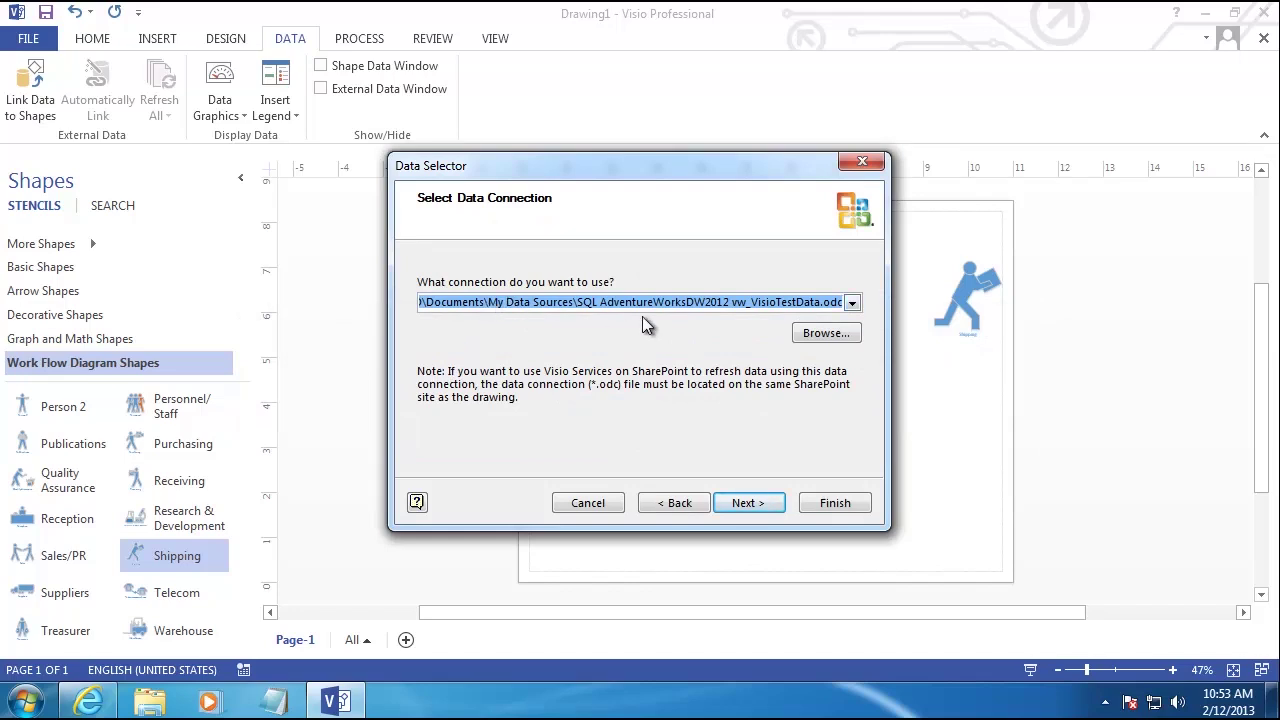
{"action": "left_click", "coordinate": [757, 510]}
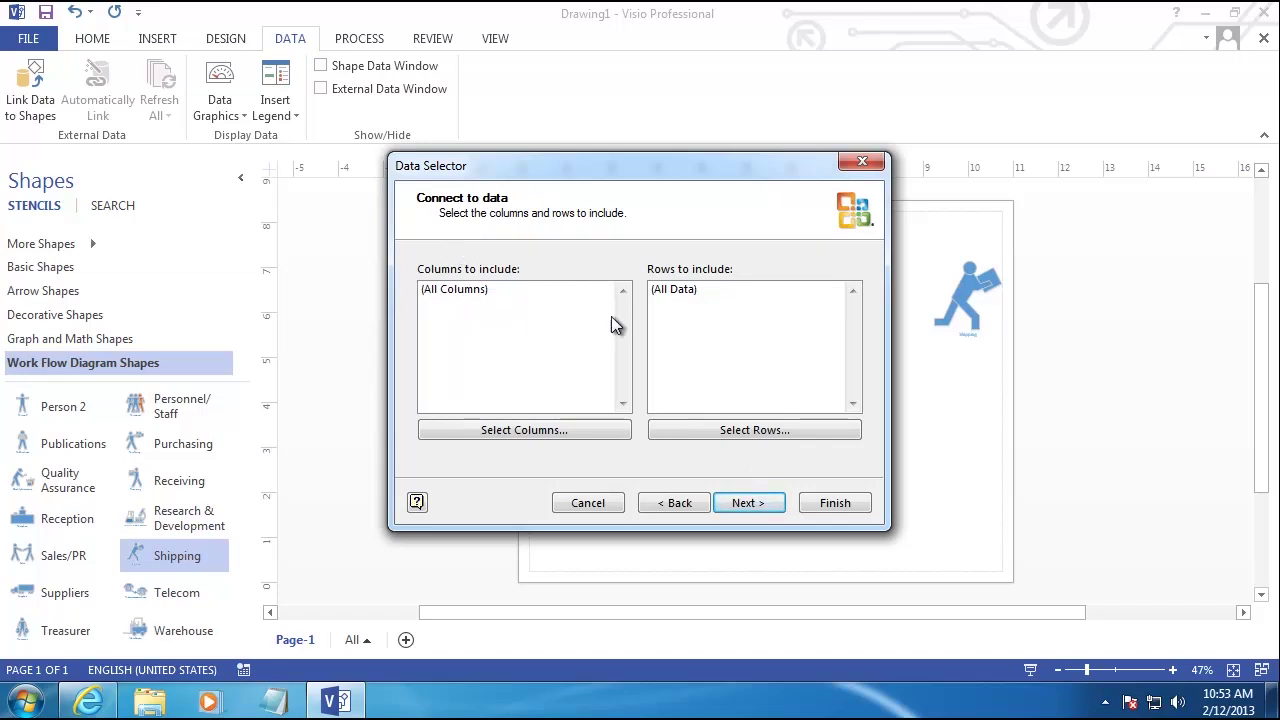
{"action": "left_click", "coordinate": [748, 503]}
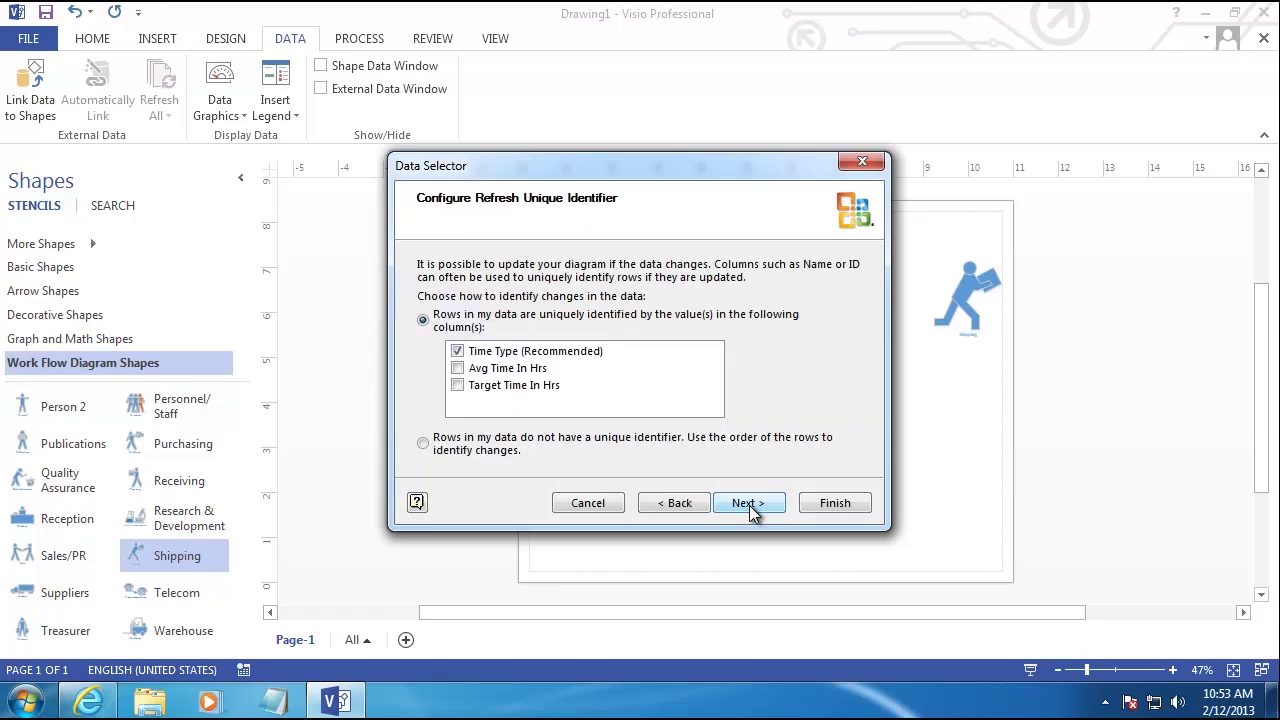
{"action": "left_click", "coordinate": [752, 508]}
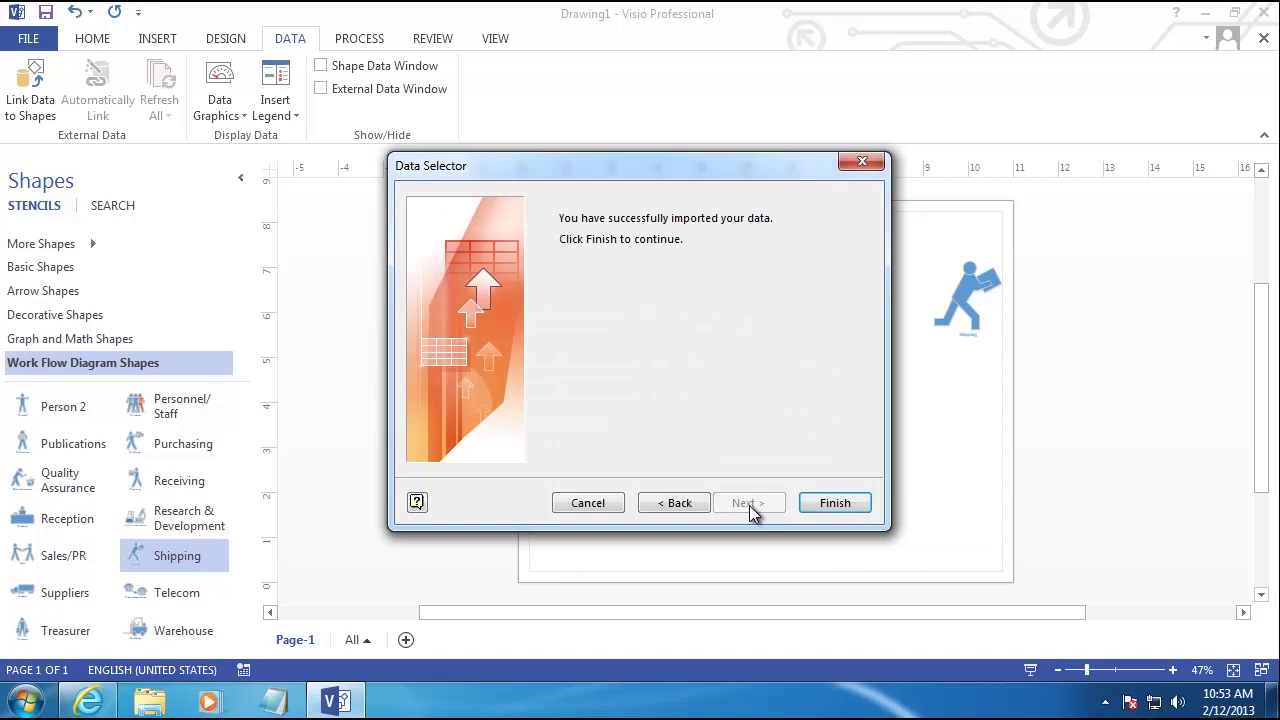
{"action": "left_click", "coordinate": [834, 503]}
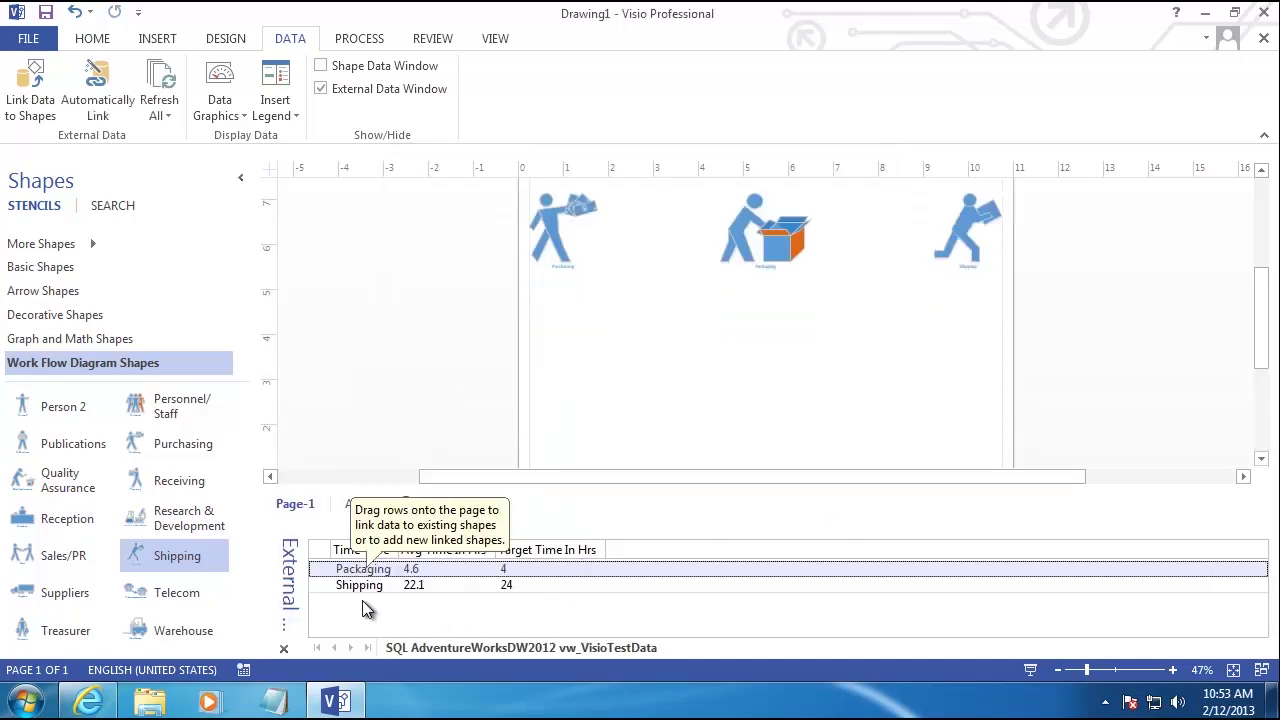
{"action": "left_click", "coordinate": [557, 625]}
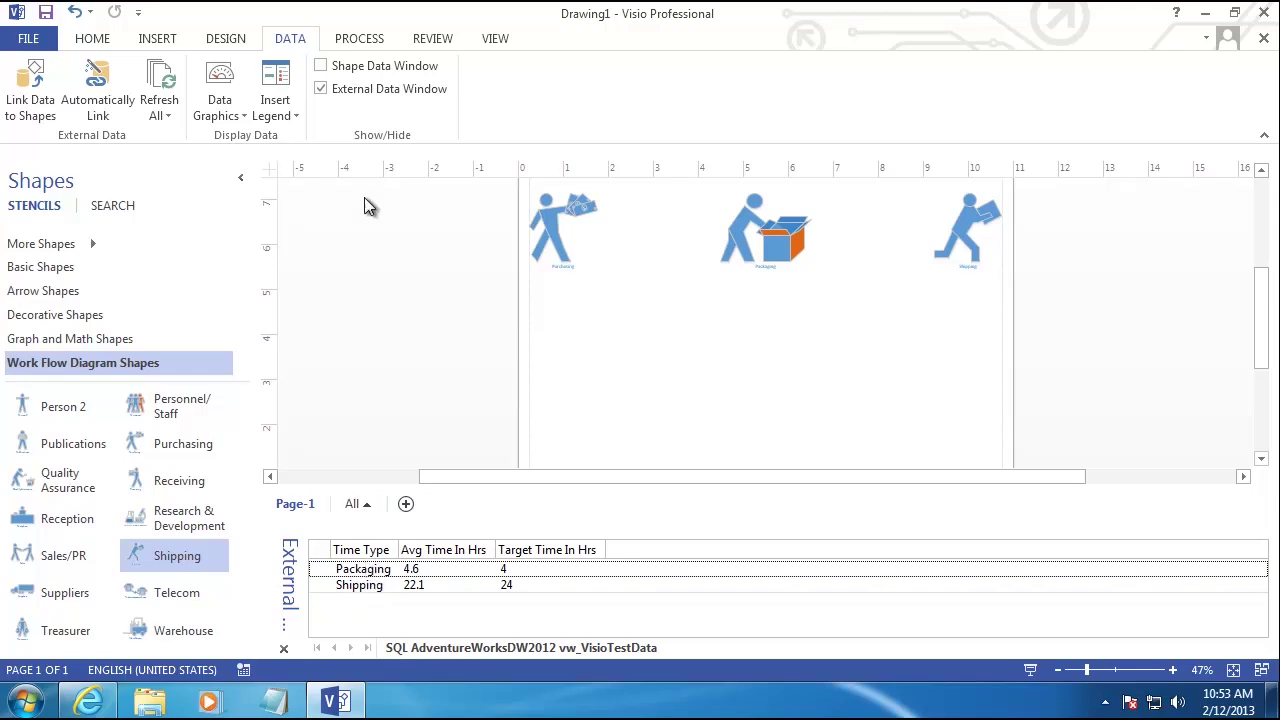
- Search shapes for 'arrow' and scroll to the ARROWS_M.VSS 45 degree arrow results
{"action": "left_click", "coordinate": [118, 207]}
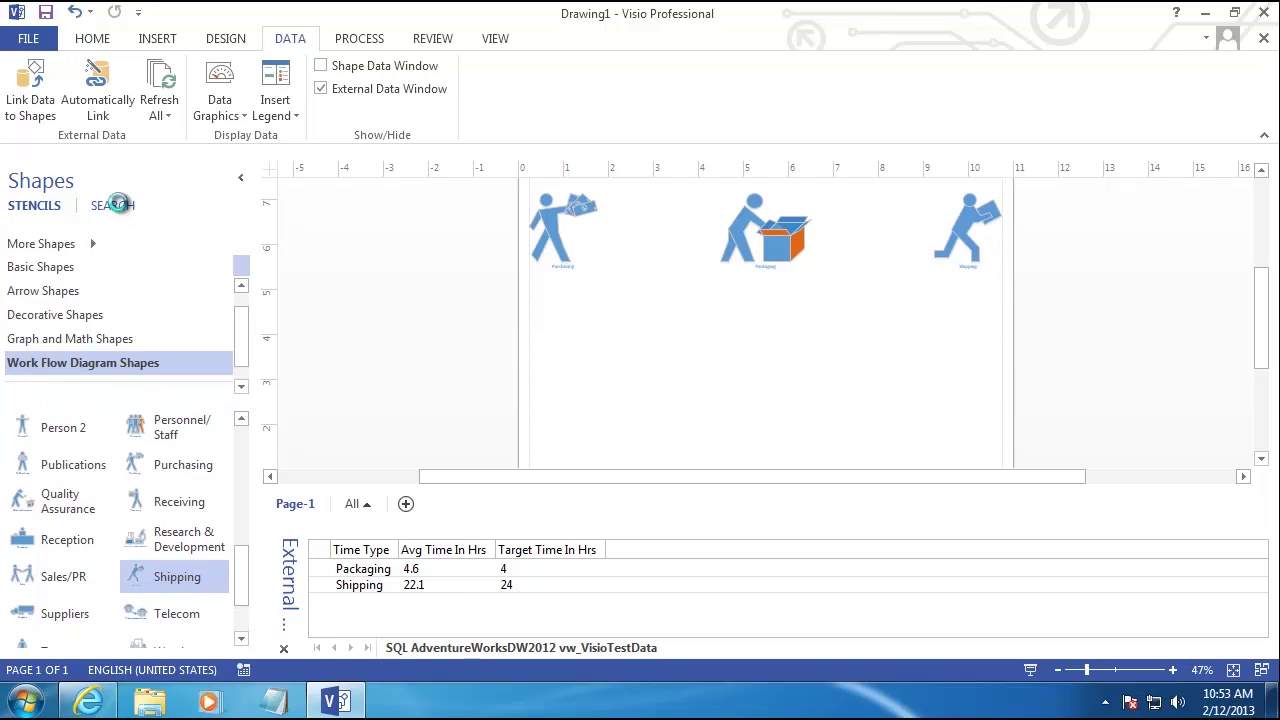
{"action": "left_click", "coordinate": [130, 239]}
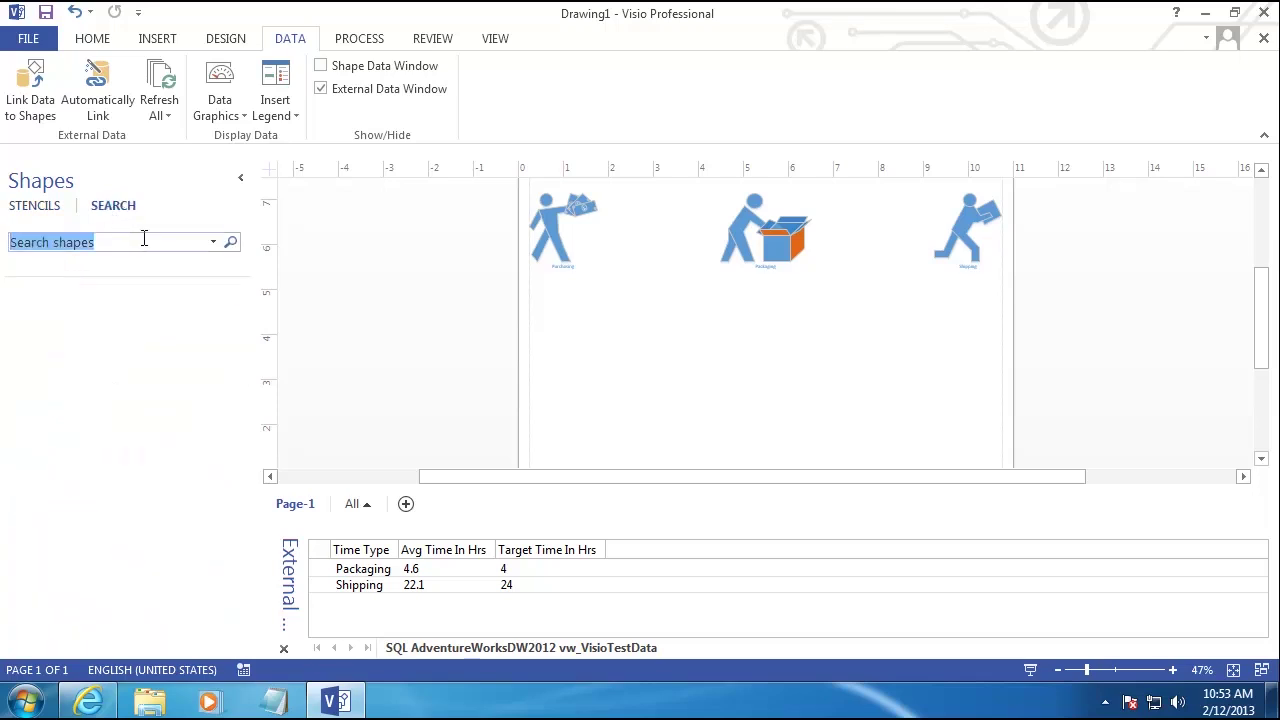
{"action": "type", "text": "arrow"}
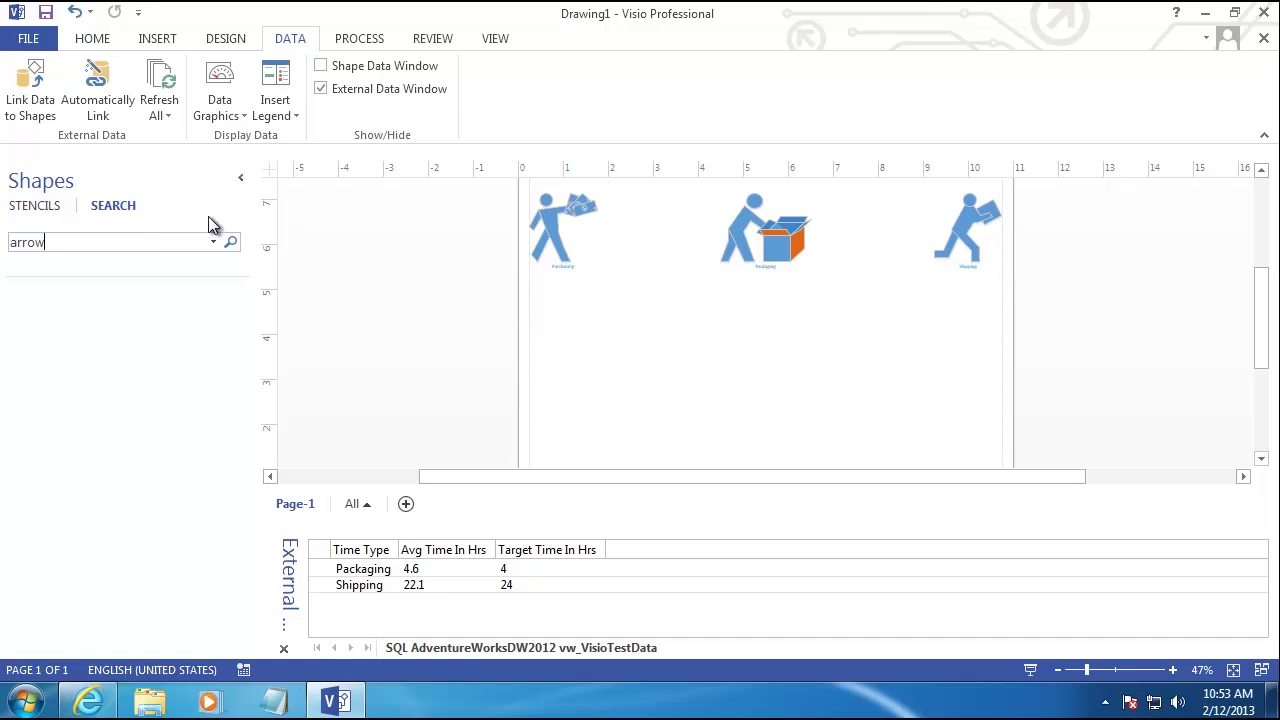
{"action": "key", "text": "Return"}
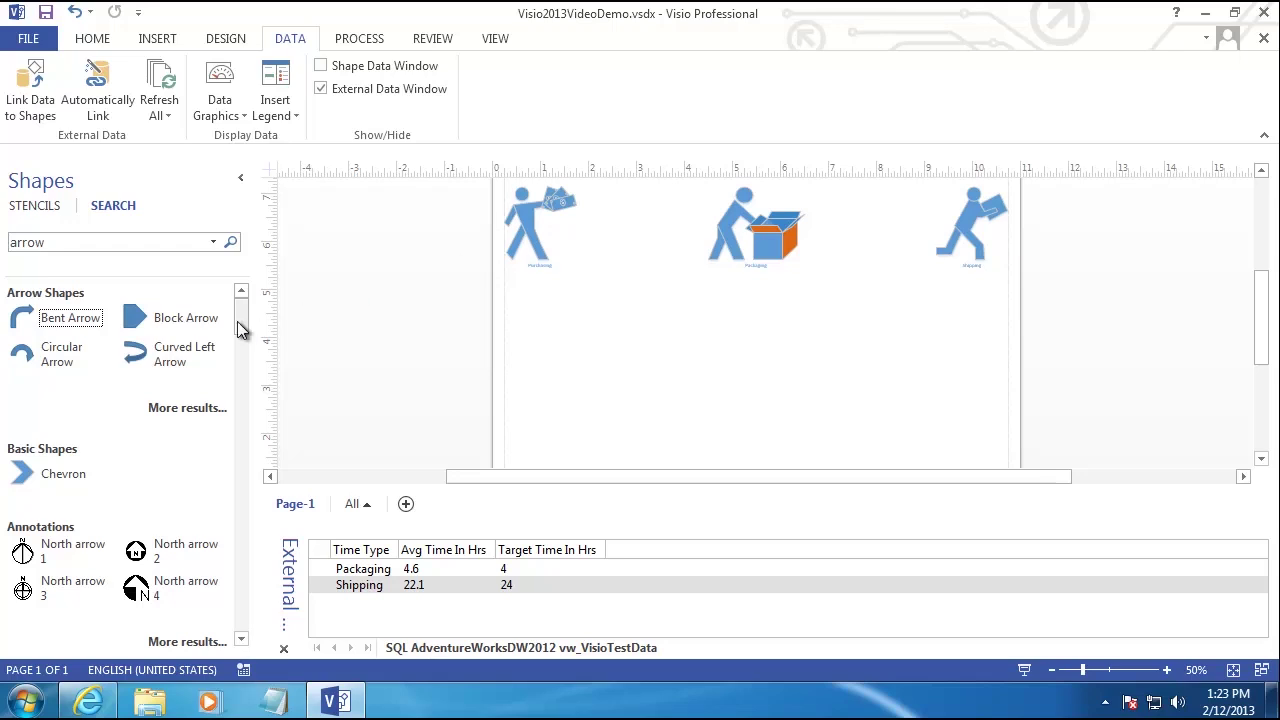
{"action": "left_click_drag", "start_coordinate": [240, 326], "coordinate": [240, 357]}
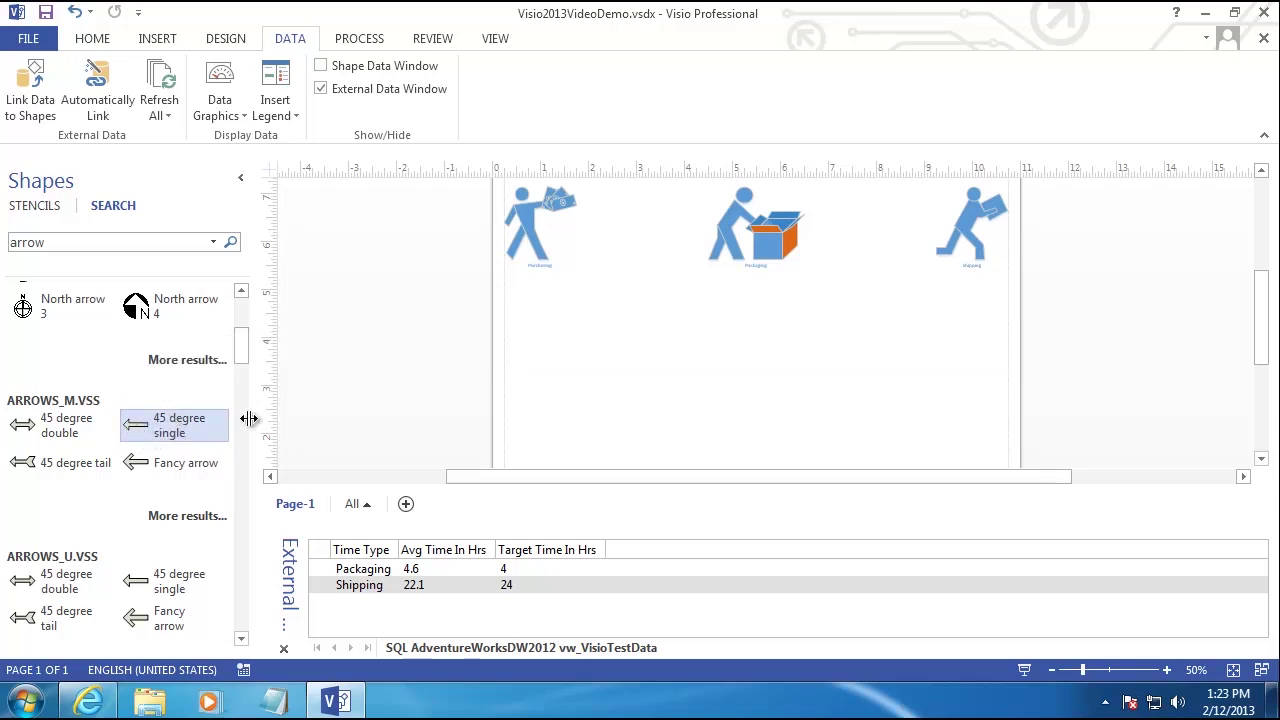
{"action": "left_click", "coordinate": [374, 572]}
- Drop the Packaging data row onto the page as a linked arrow, shift it left and flip it to point right
{"action": "left_click_drag", "start_coordinate": [376, 574], "coordinate": [628, 348]}
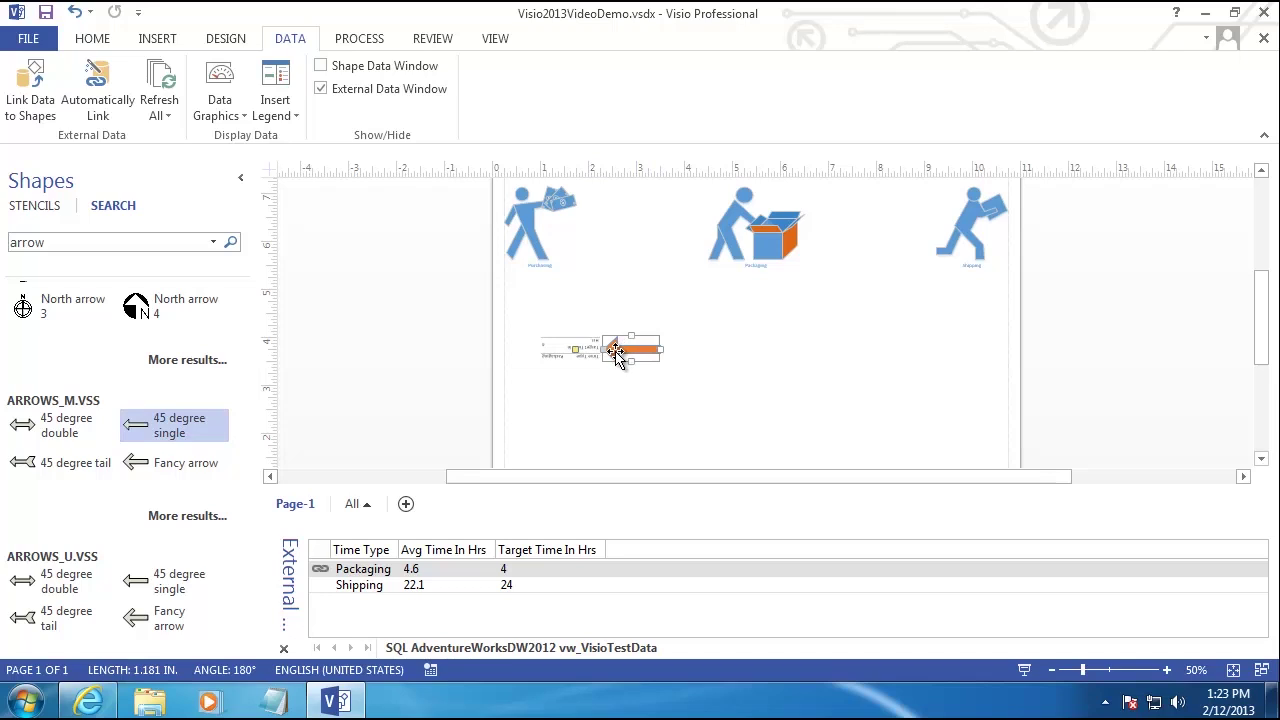
{"action": "scroll", "coordinate": [627, 379], "scroll_direction": "up", "scroll_amount": 3}
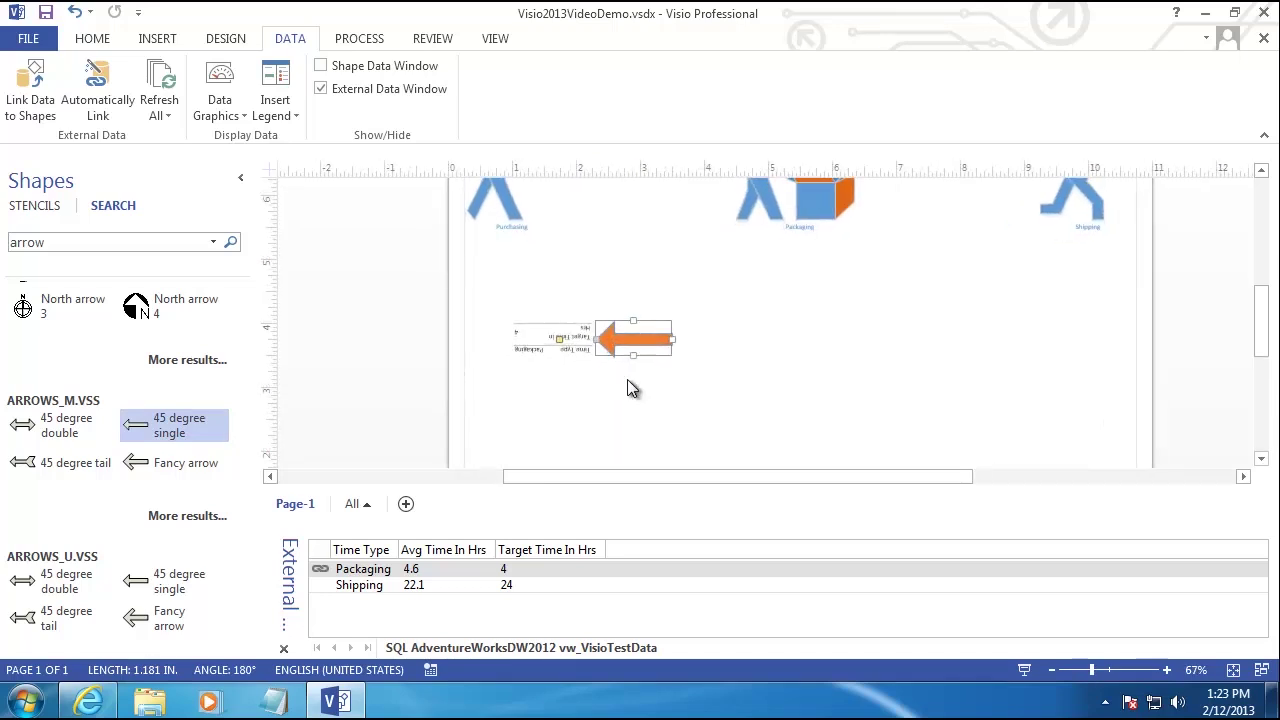
{"action": "scroll", "coordinate": [627, 379], "scroll_direction": "up", "scroll_amount": 1}
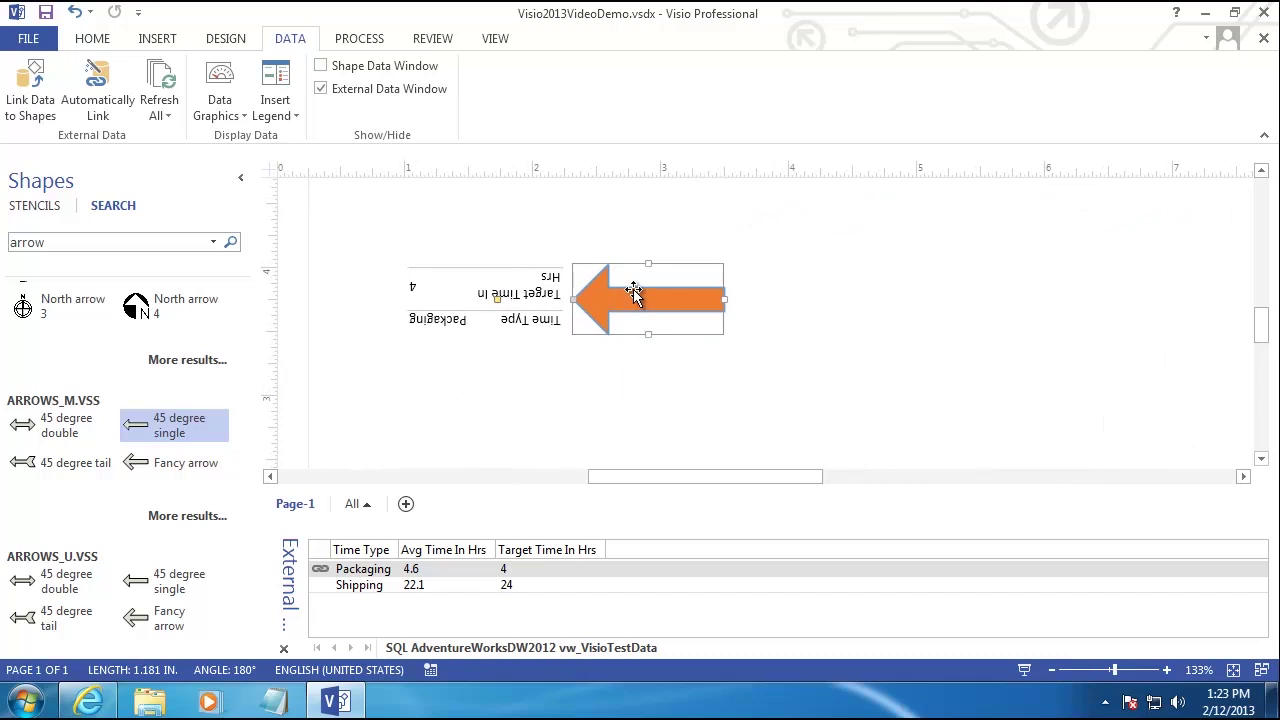
{"action": "left_click_drag", "start_coordinate": [664, 297], "coordinate": [608, 297]}
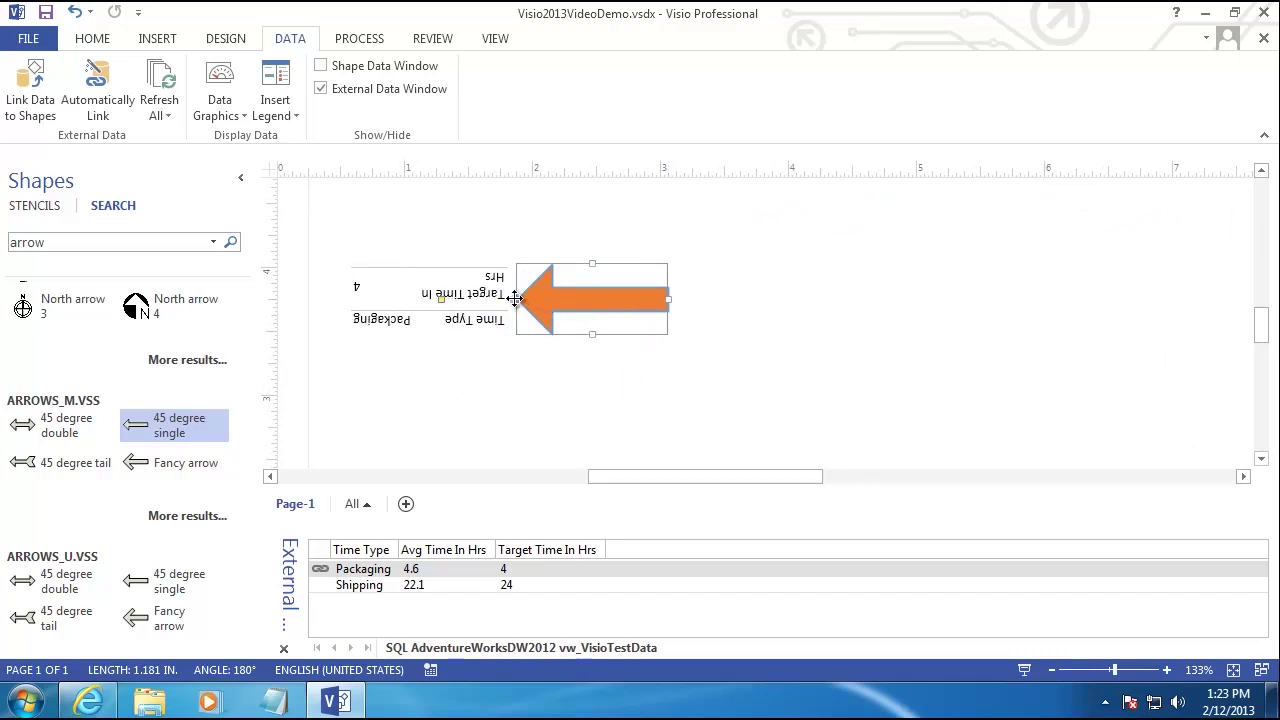
{"action": "left_click_drag", "start_coordinate": [513, 297], "coordinate": [581, 330]}
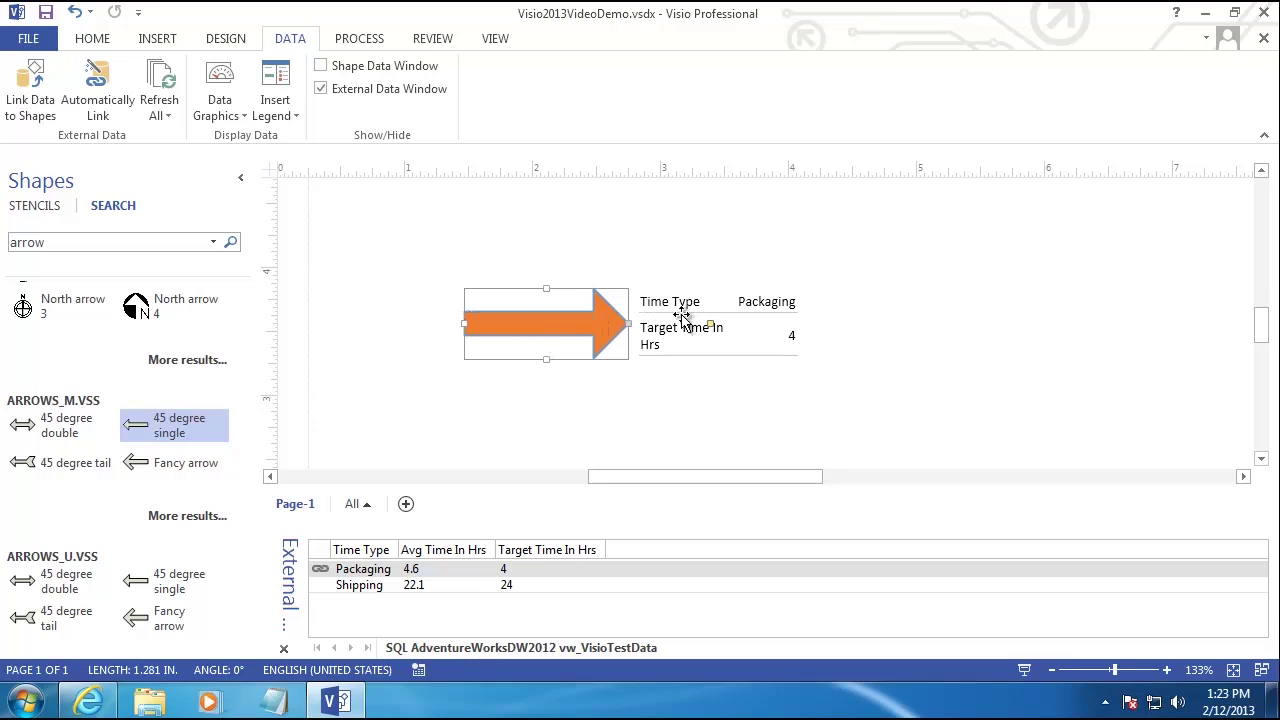
{"action": "right_click", "coordinate": [504, 323]}
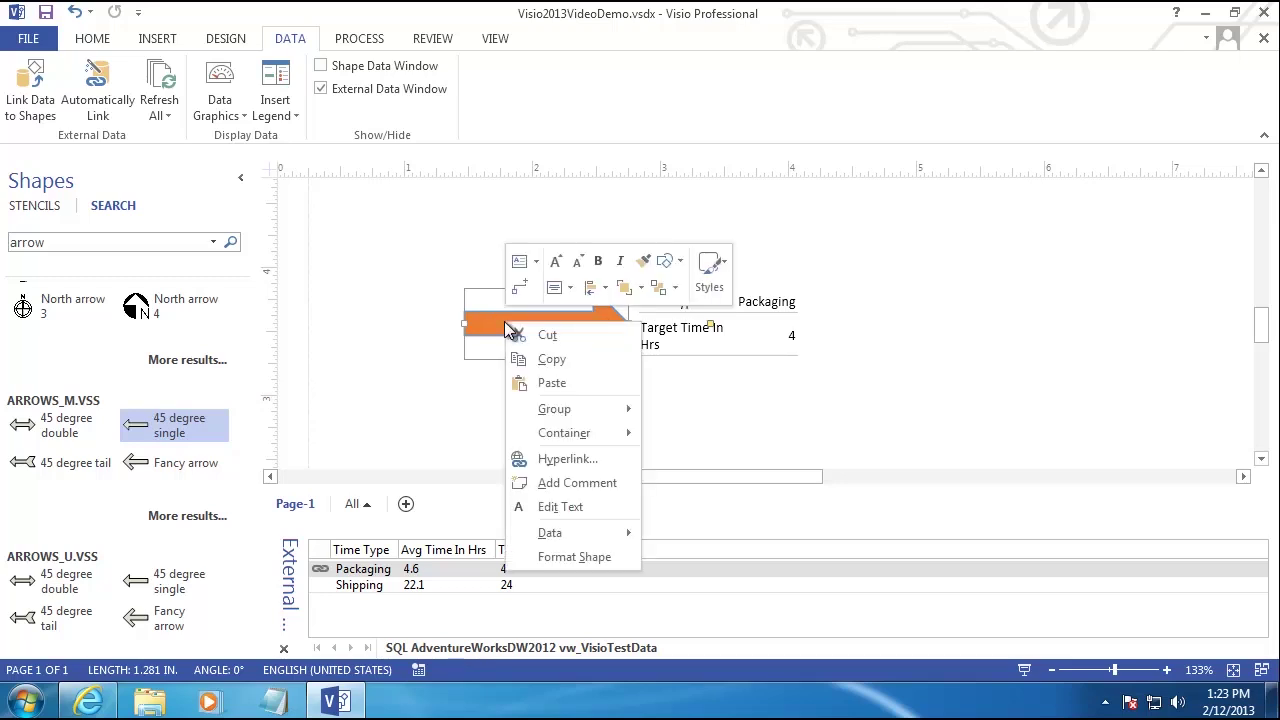
- Set the arrow's data graphic position to Horizontal Center and Vertical Above Shape, and apply
{"action": "mouse_move", "coordinate": [563, 537]}
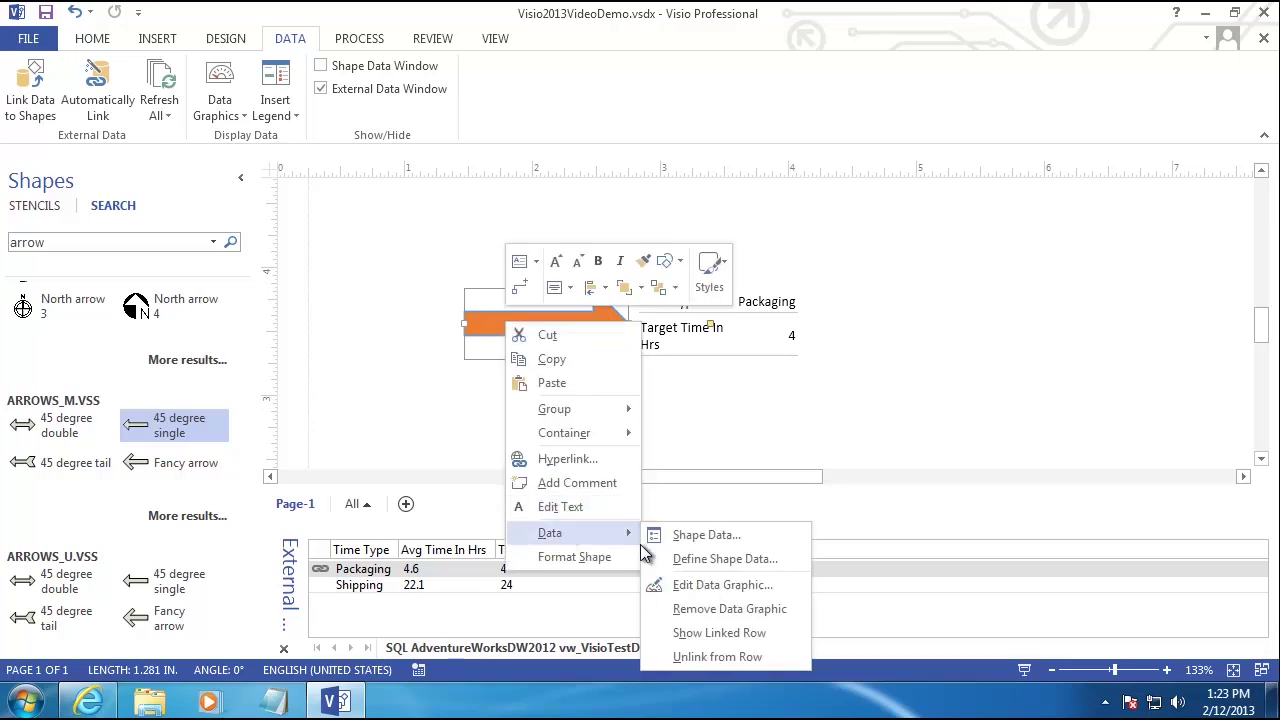
{"action": "left_click", "coordinate": [727, 588]}
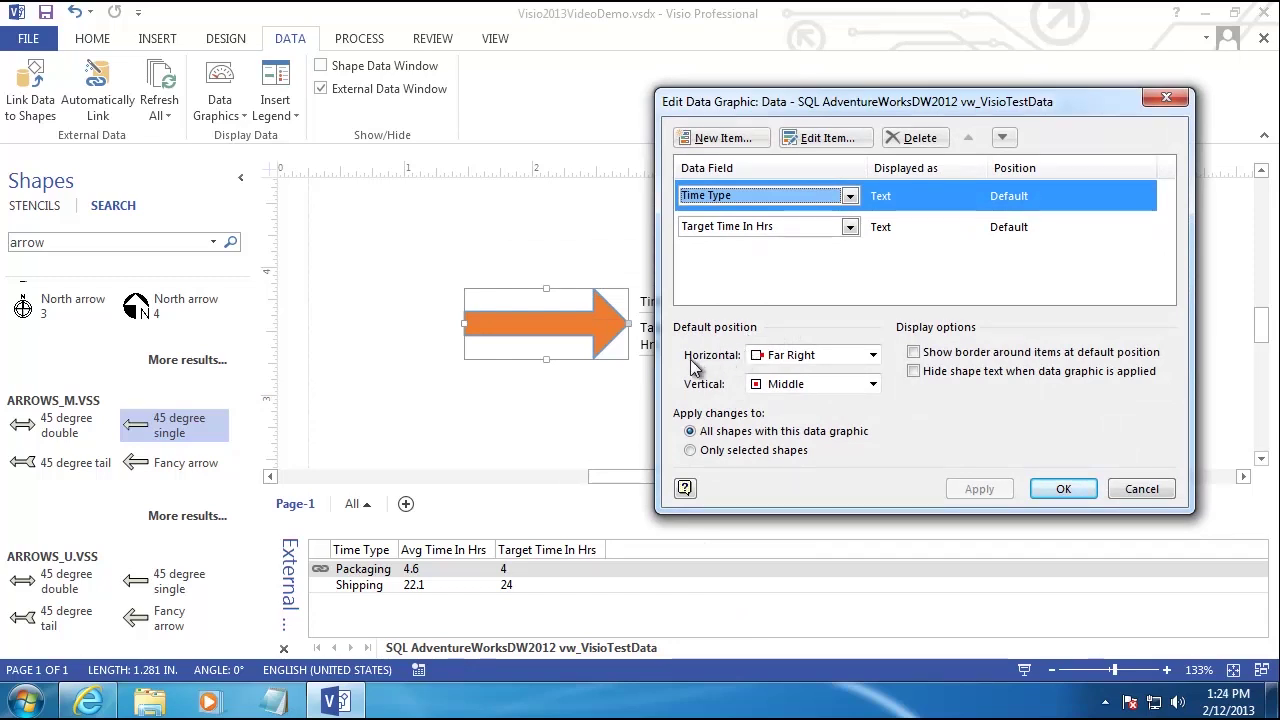
{"action": "left_click", "coordinate": [873, 356]}
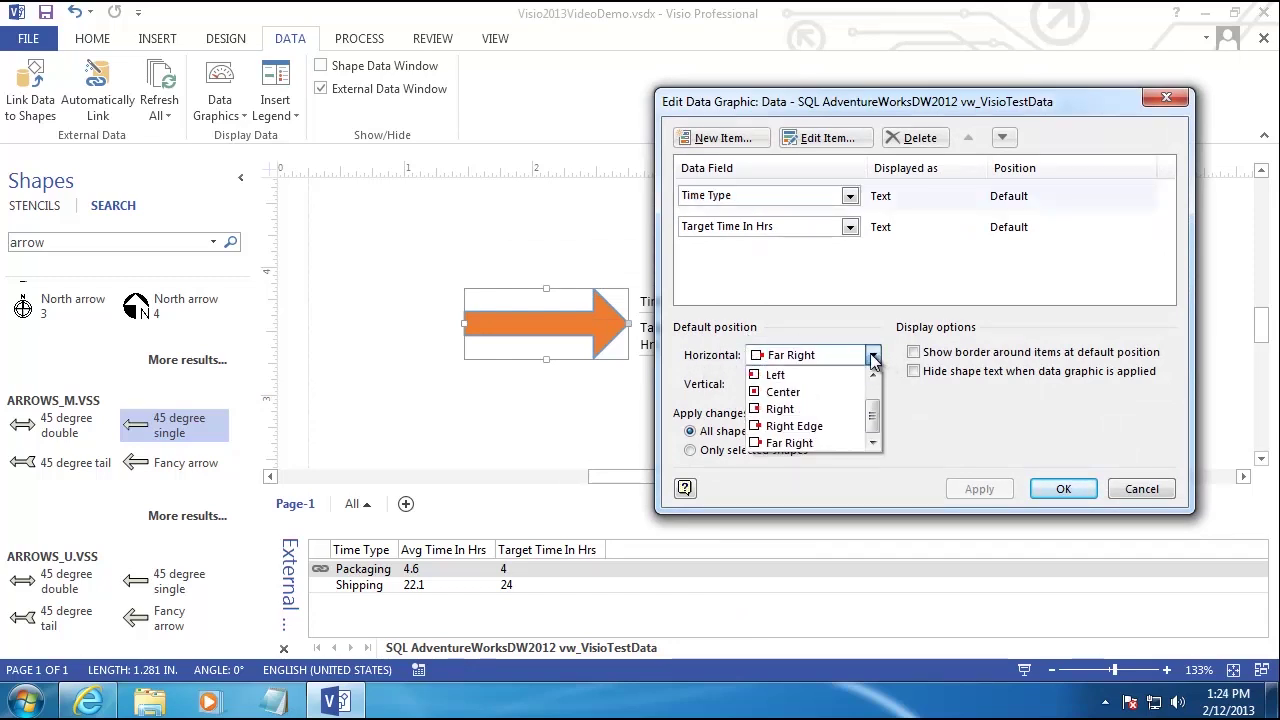
{"action": "left_click", "coordinate": [783, 391]}
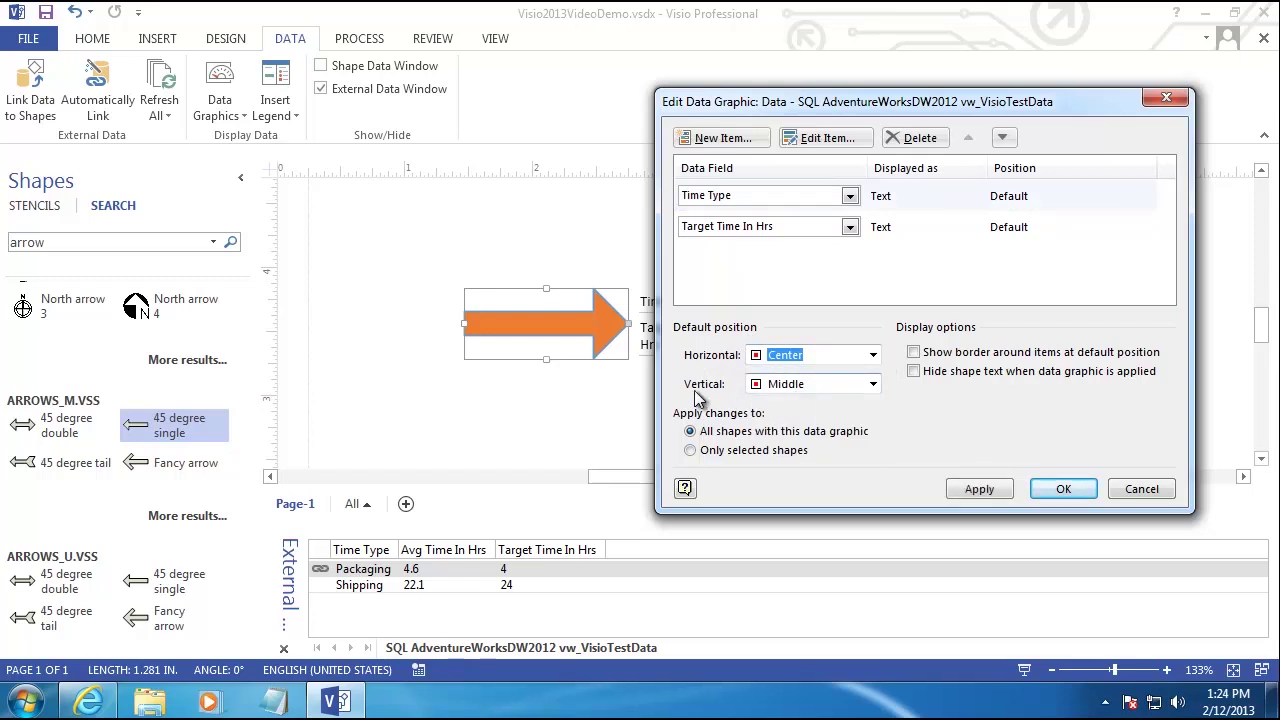
{"action": "left_click", "coordinate": [873, 385]}
{"action": "left_click_drag", "start_coordinate": [873, 450], "coordinate": [874, 408]}
{"action": "left_click", "coordinate": [815, 405]}
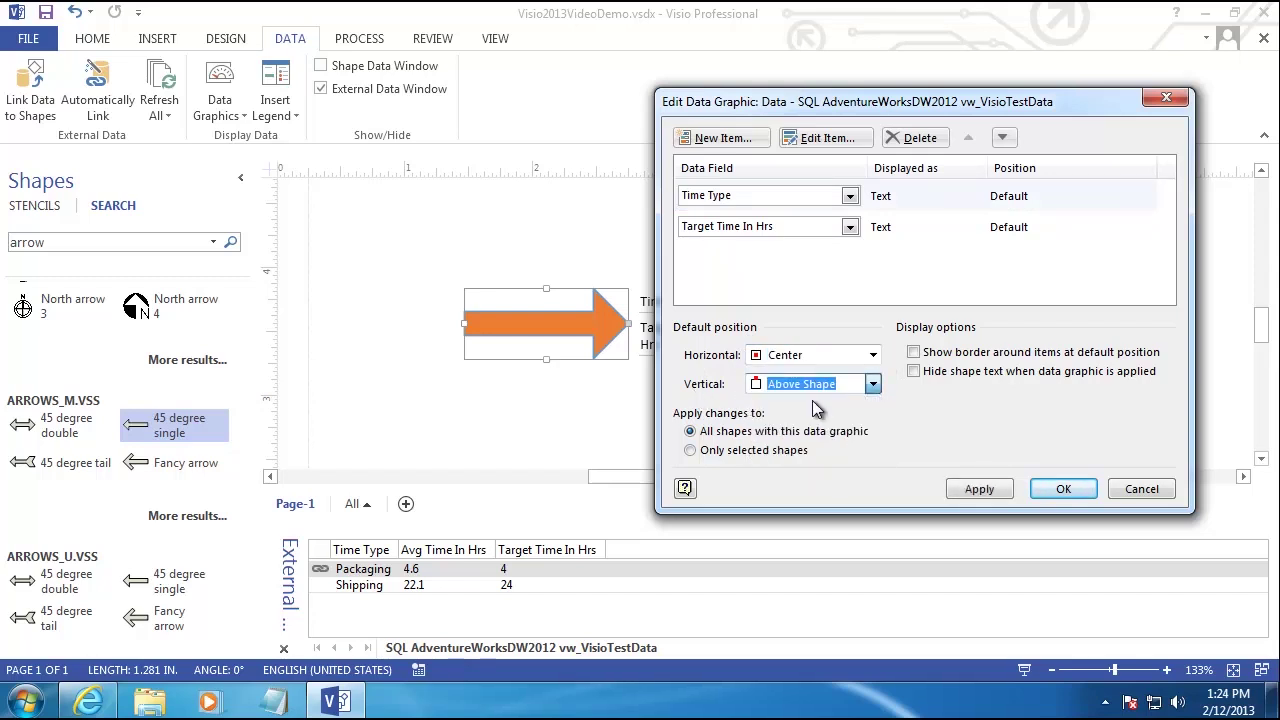
{"action": "left_click", "coordinate": [979, 493]}
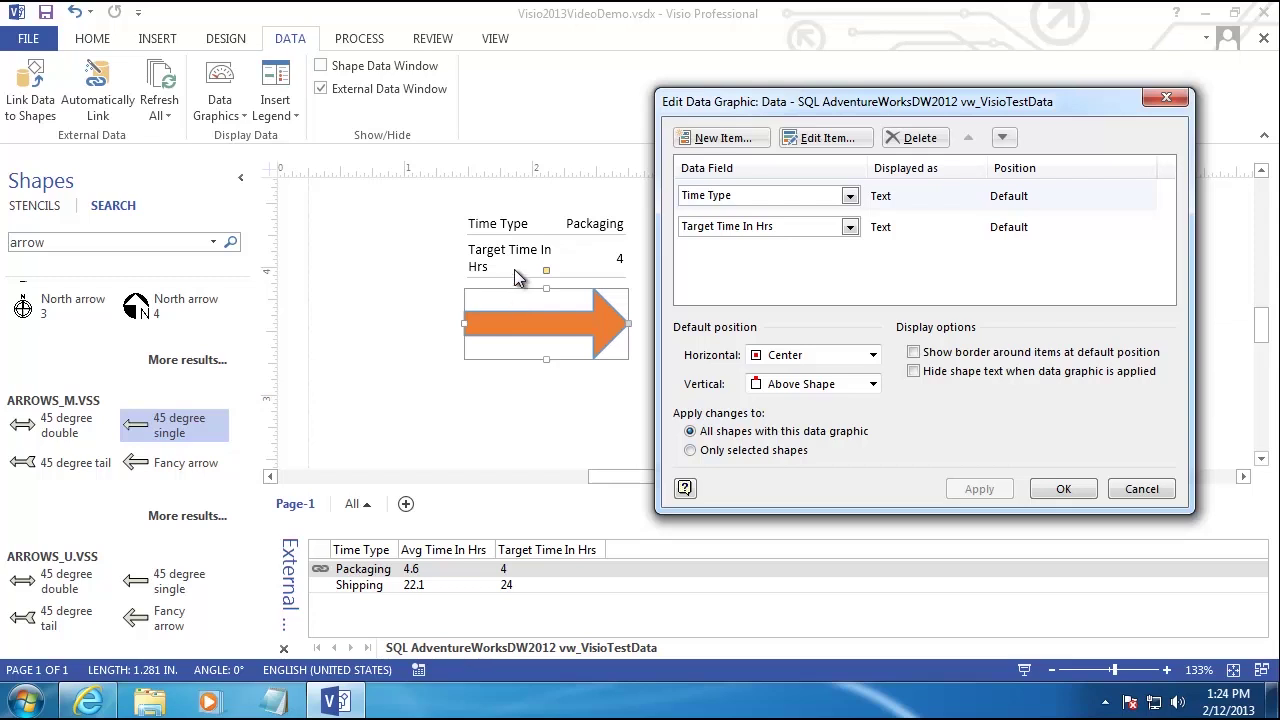
- Add an Avg Time In Hrs item displayed as Text to the data graphic and apply it
{"action": "left_click", "coordinate": [738, 140]}
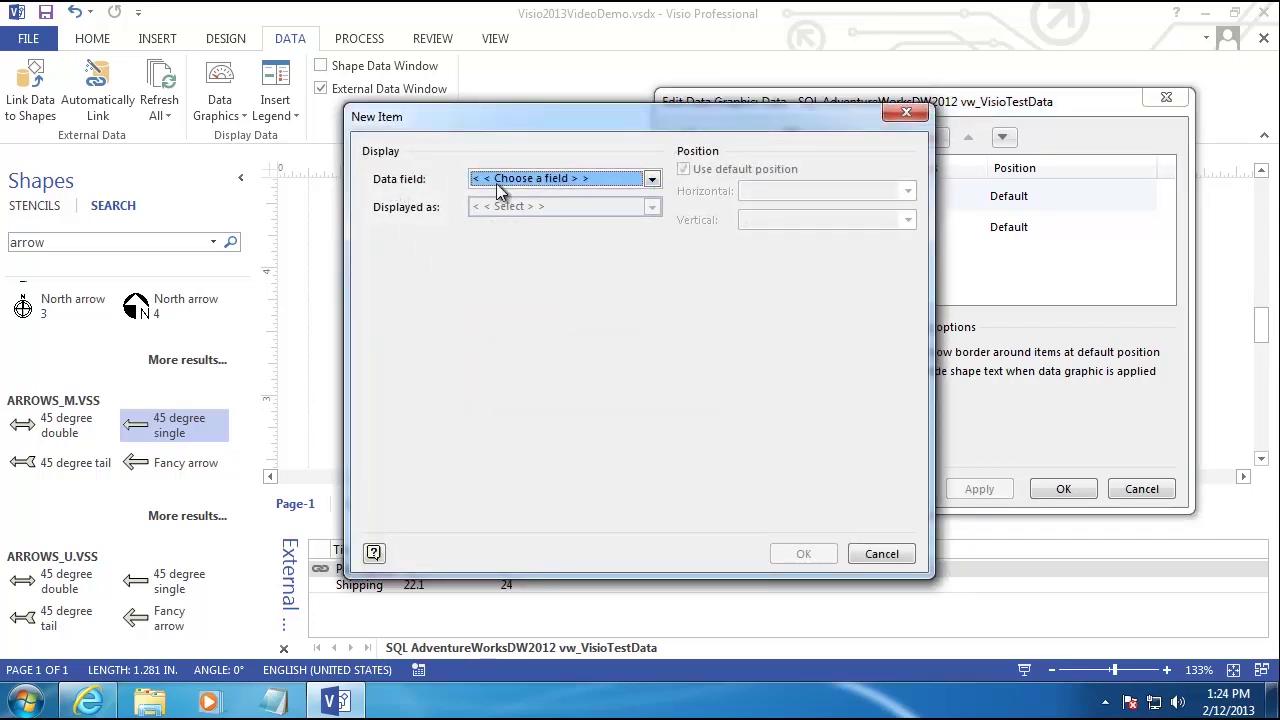
{"action": "left_click", "coordinate": [651, 178]}
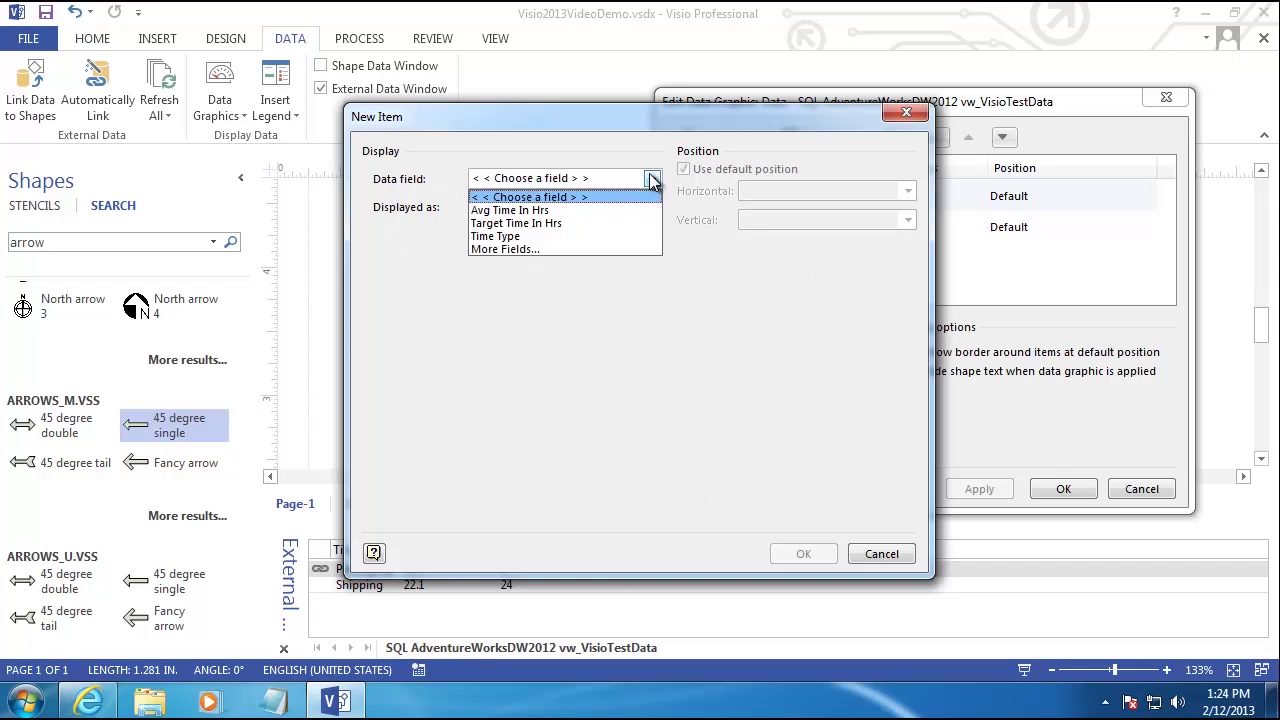
{"action": "left_click", "coordinate": [549, 211]}
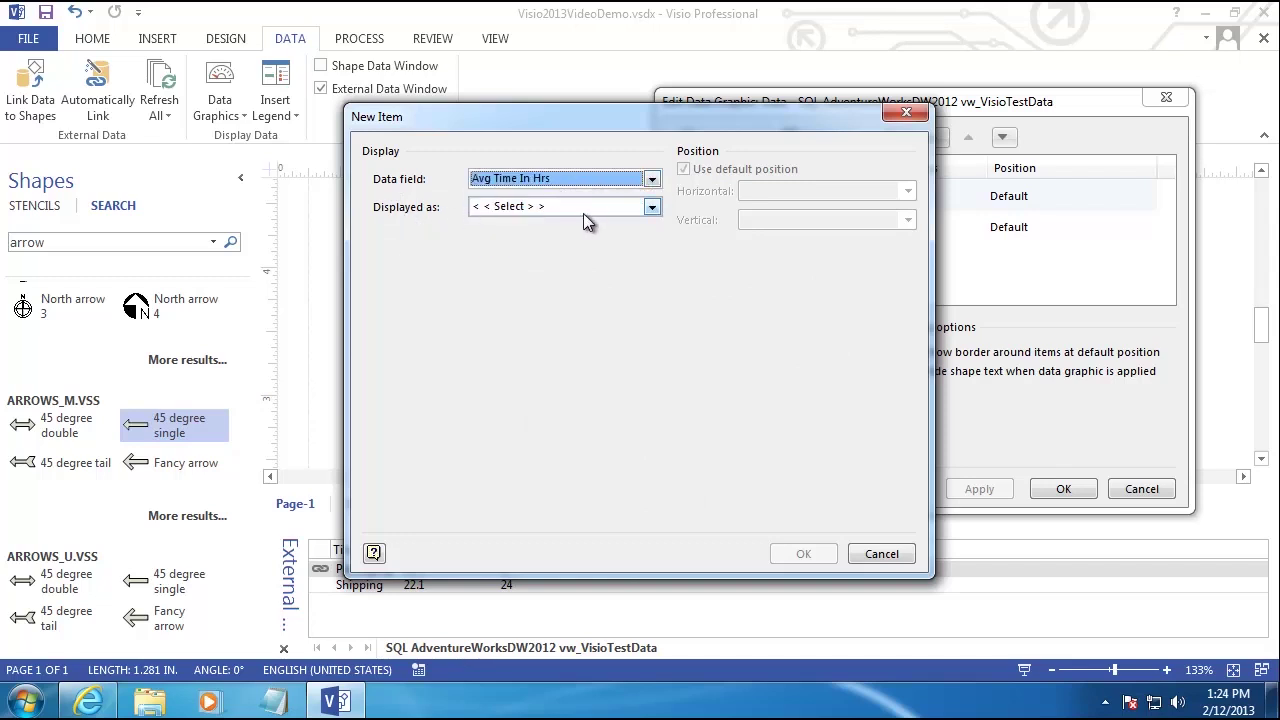
{"action": "left_click", "coordinate": [651, 207]}
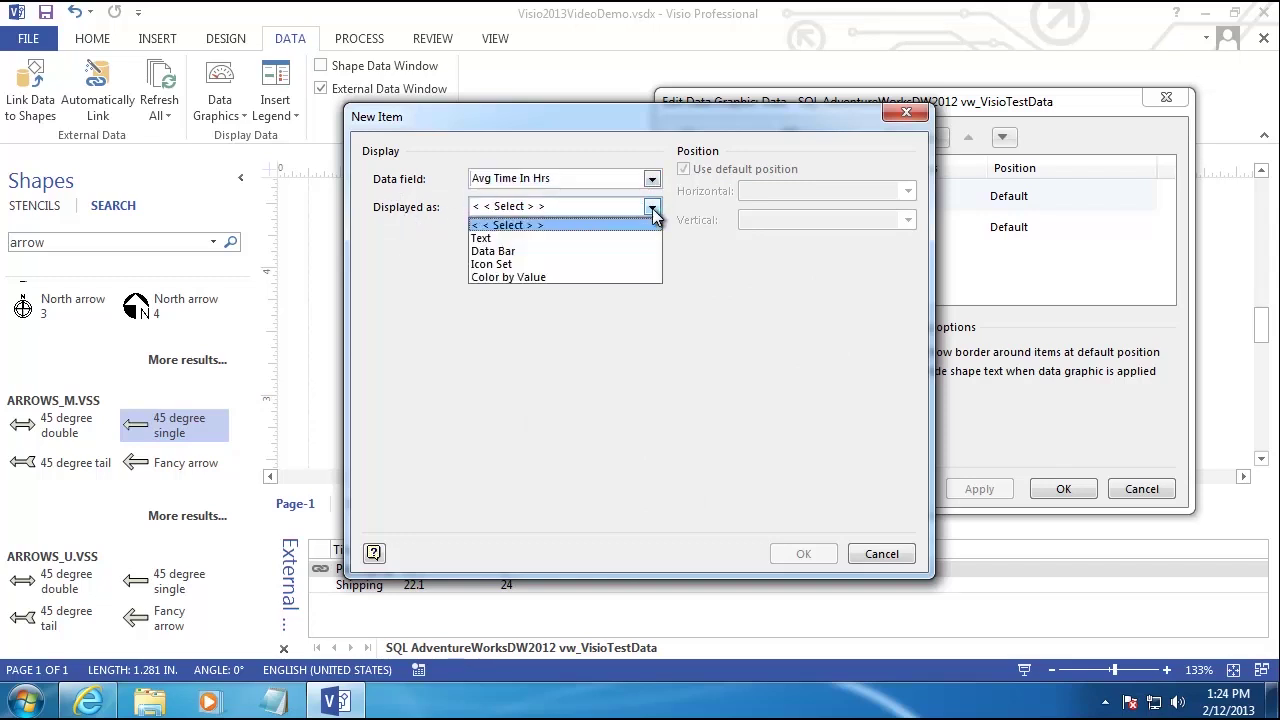
{"action": "left_click", "coordinate": [561, 238]}
{"action": "left_click", "coordinate": [806, 555]}
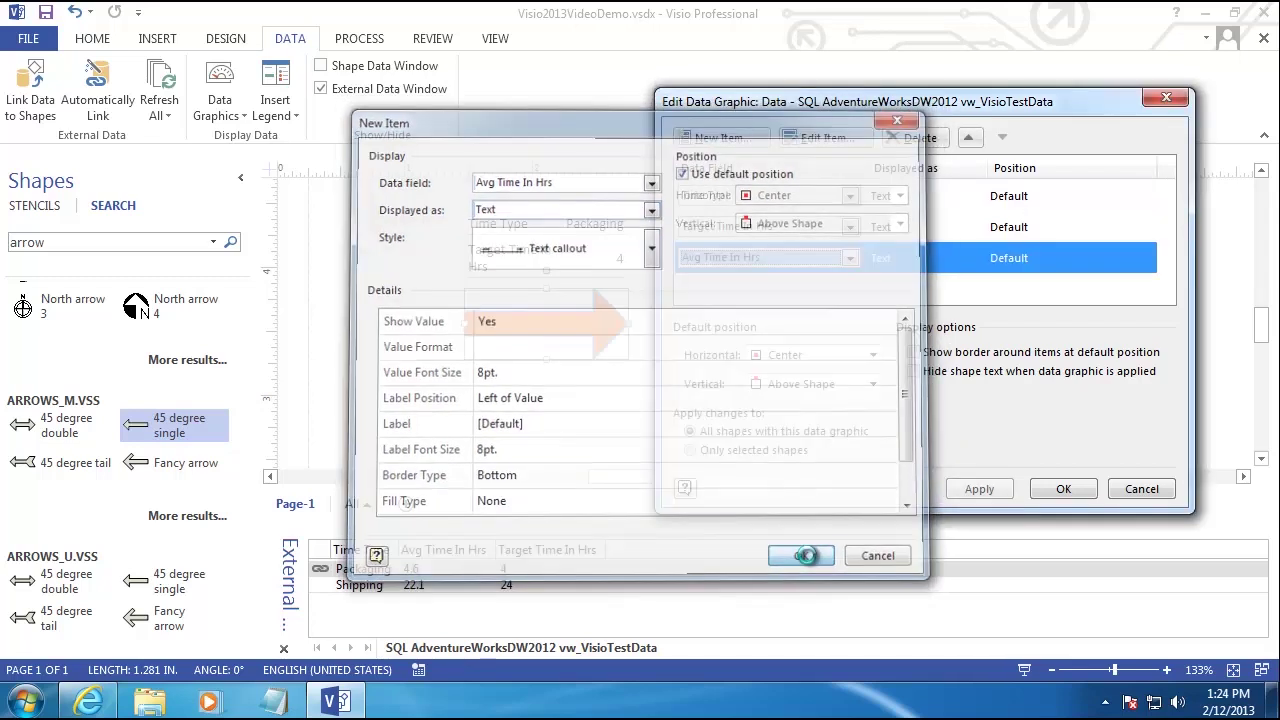
{"action": "left_click", "coordinate": [979, 489]}
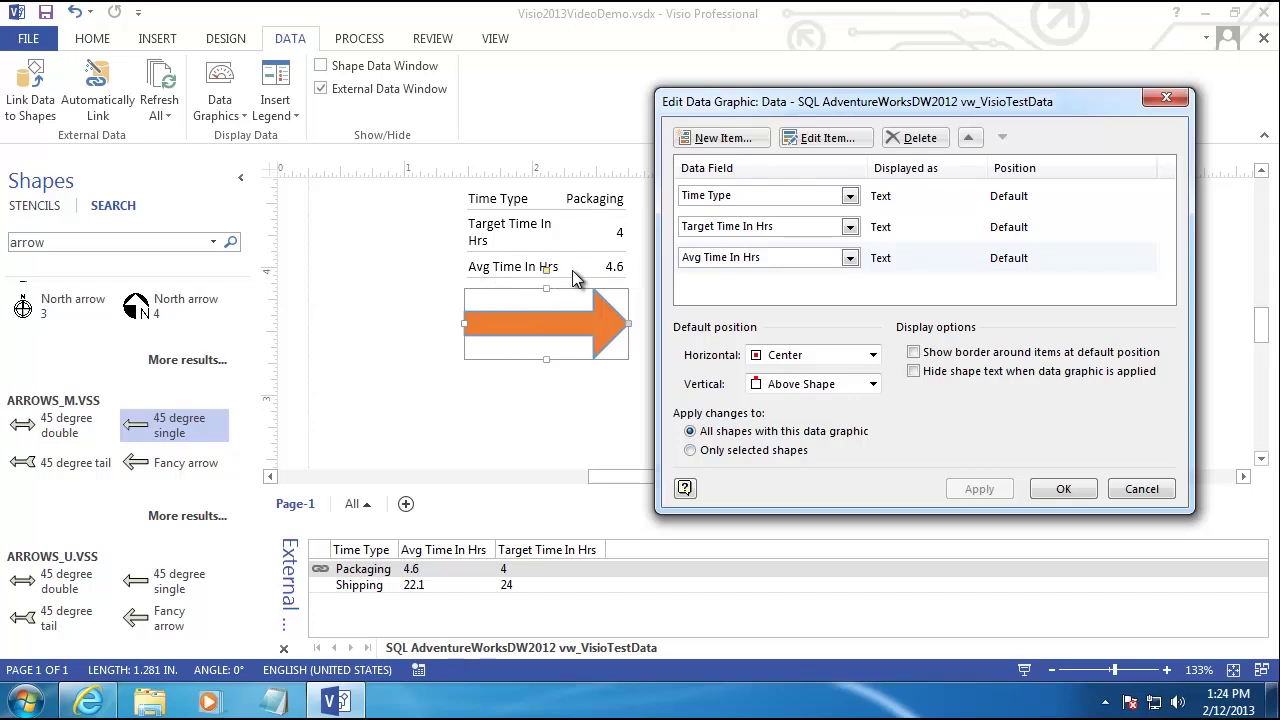
- Create an Avg Time In Hrs item displayed as Color by Value, with each colour representing a range of values
{"action": "left_click", "coordinate": [722, 137]}
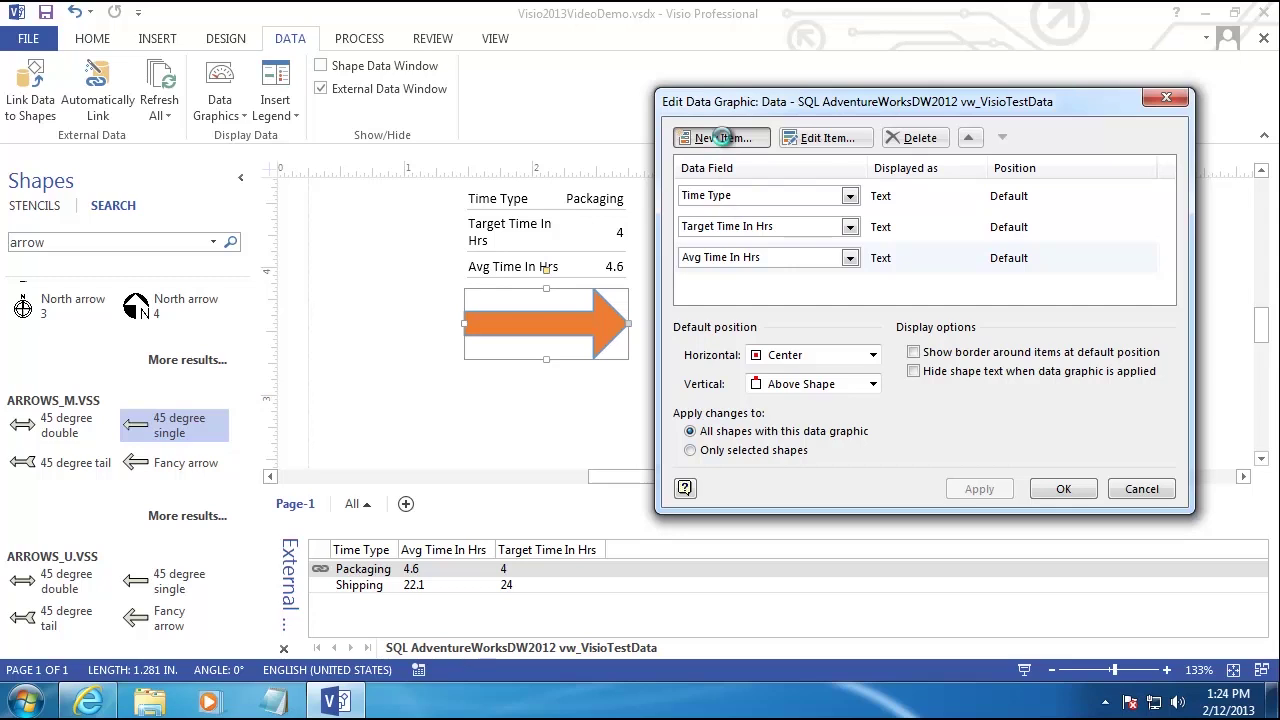
{"action": "left_click", "coordinate": [651, 178]}
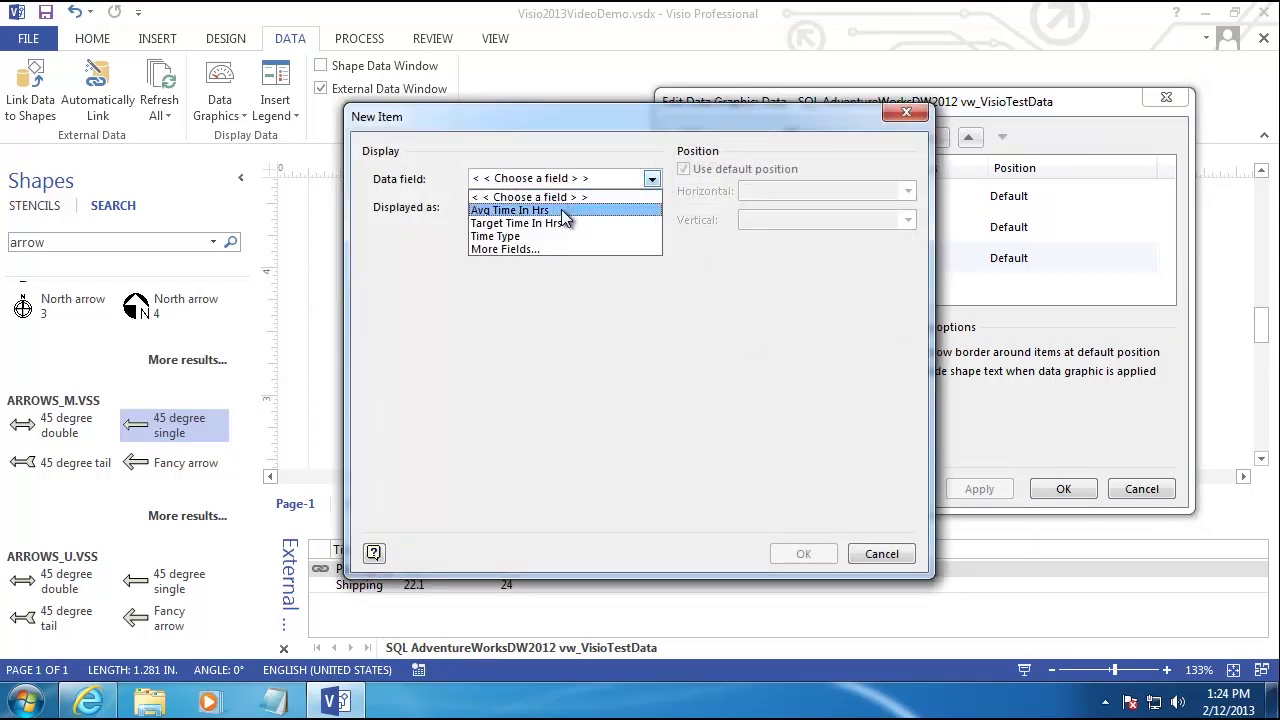
{"action": "left_click", "coordinate": [561, 211]}
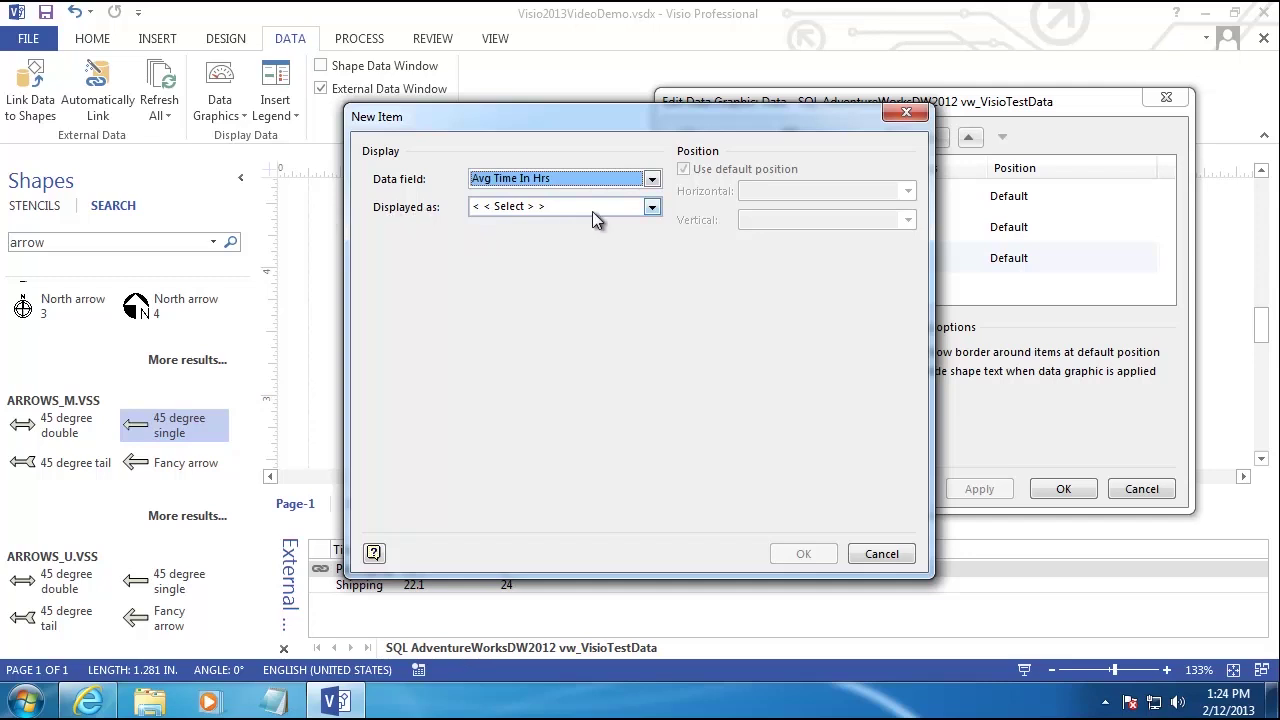
{"action": "left_click", "coordinate": [652, 207]}
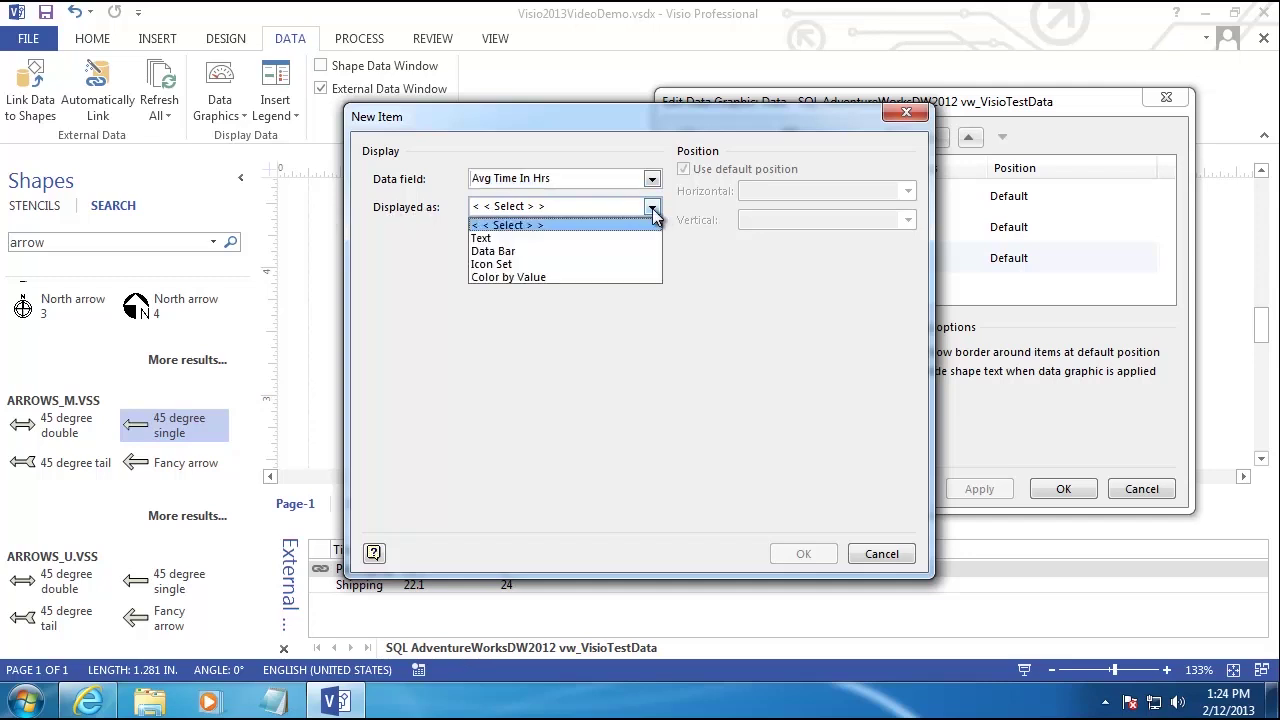
{"action": "left_click", "coordinate": [523, 277]}
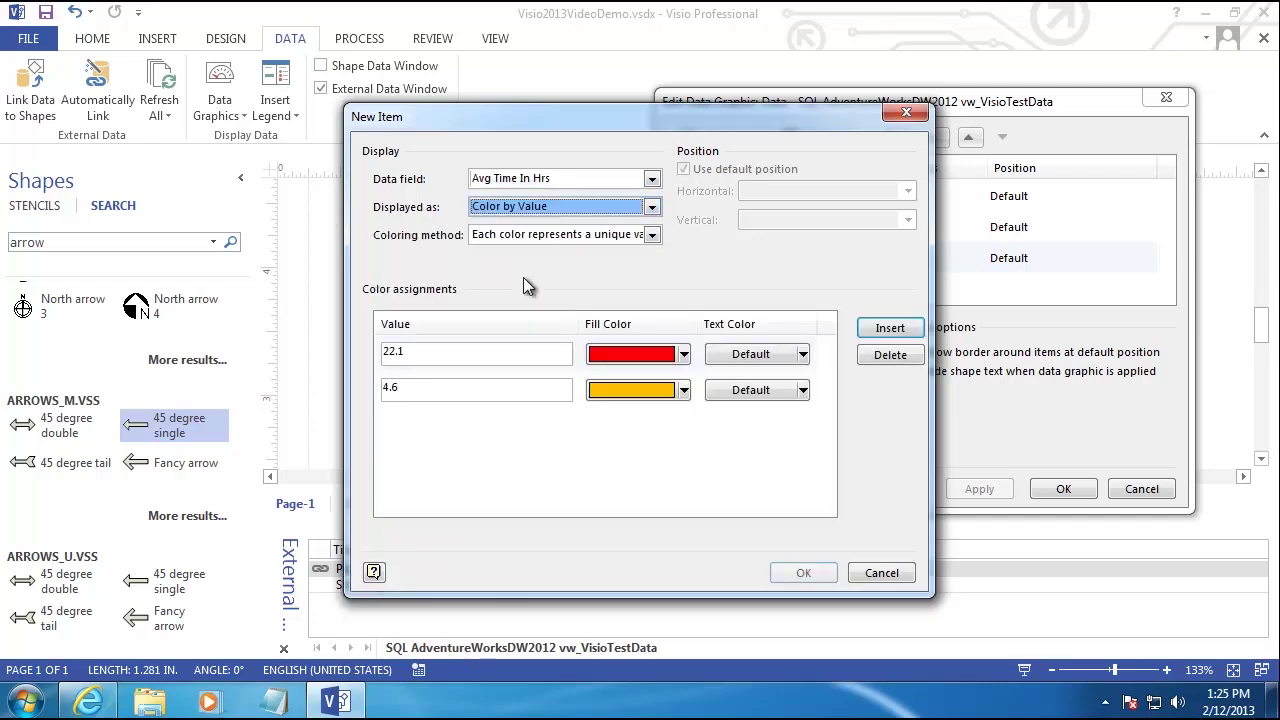
{"action": "left_click", "coordinate": [652, 235]}
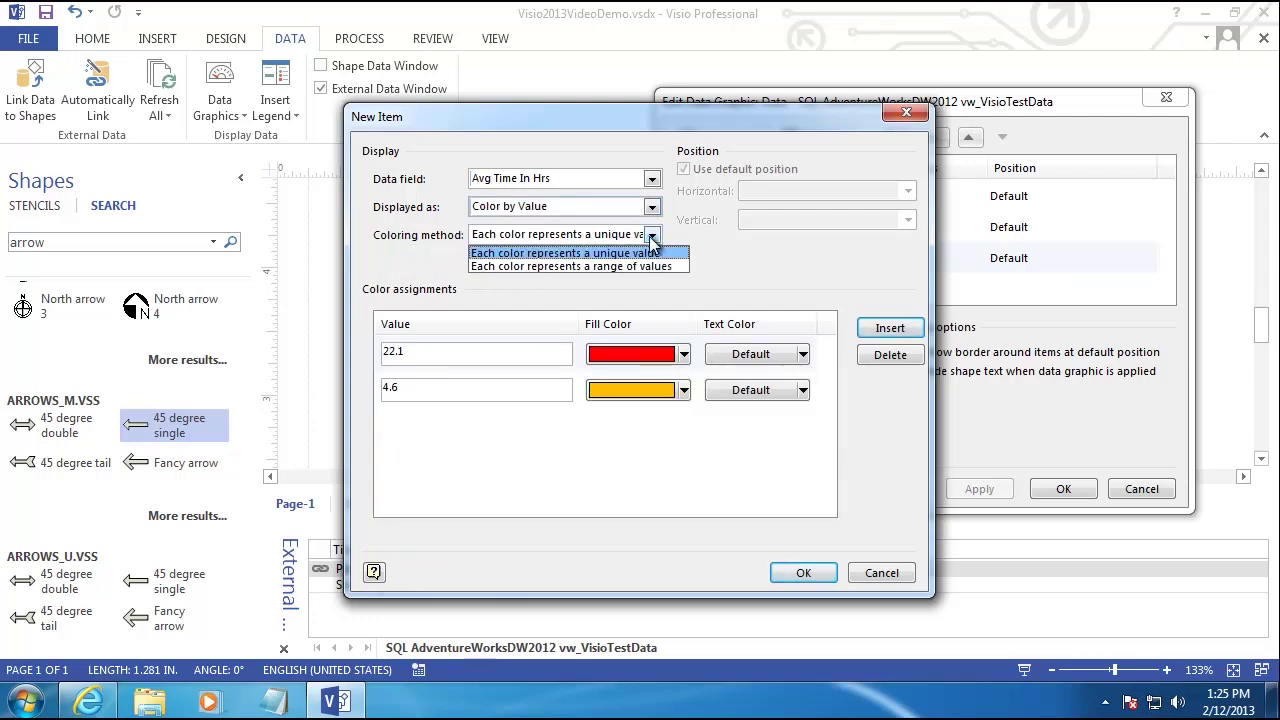
{"action": "left_click", "coordinate": [565, 266]}
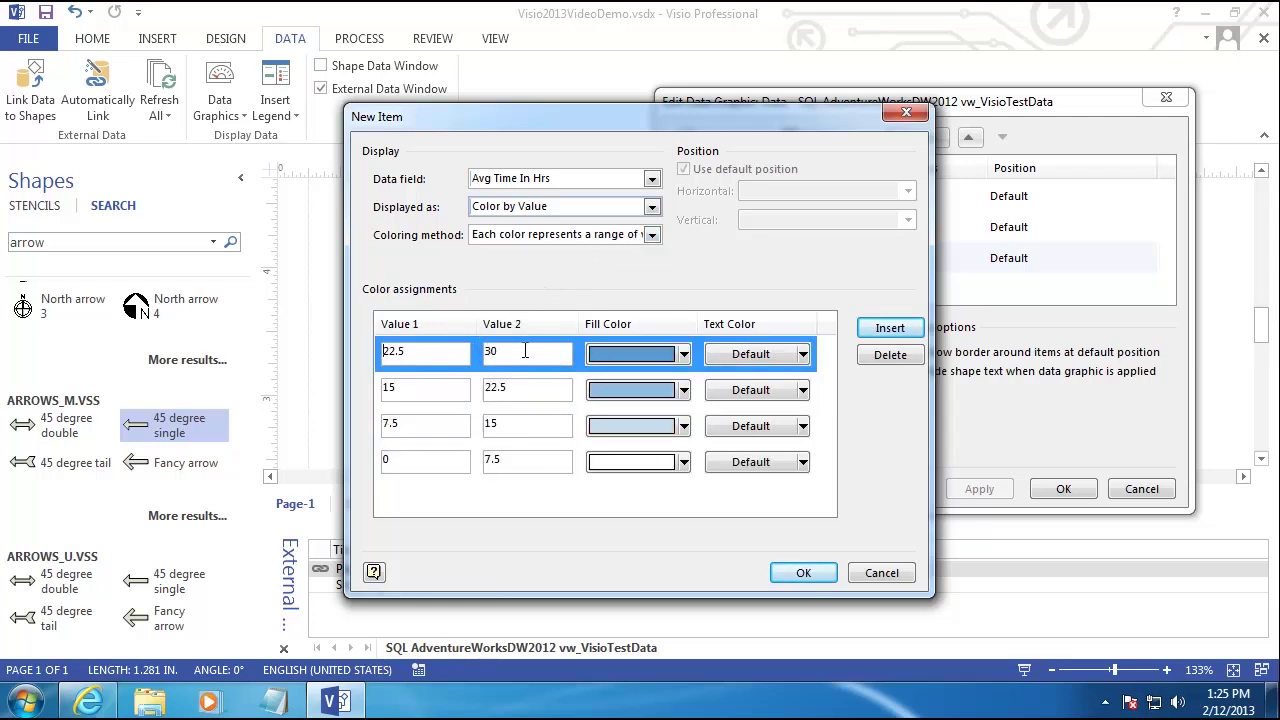
{"action": "left_click_drag", "start_coordinate": [531, 350], "coordinate": [457, 351]}
- Set the first colour range to 6–1000 and the second to 4.1–5.9
{"action": "type", "text": "1000"}
{"action": "left_click_drag", "start_coordinate": [418, 351], "coordinate": [295, 351]}
{"action": "type", "text": "6"}
{"action": "left_click", "coordinate": [534, 390]}
{"action": "left_click_drag", "start_coordinate": [536, 390], "coordinate": [370, 393]}
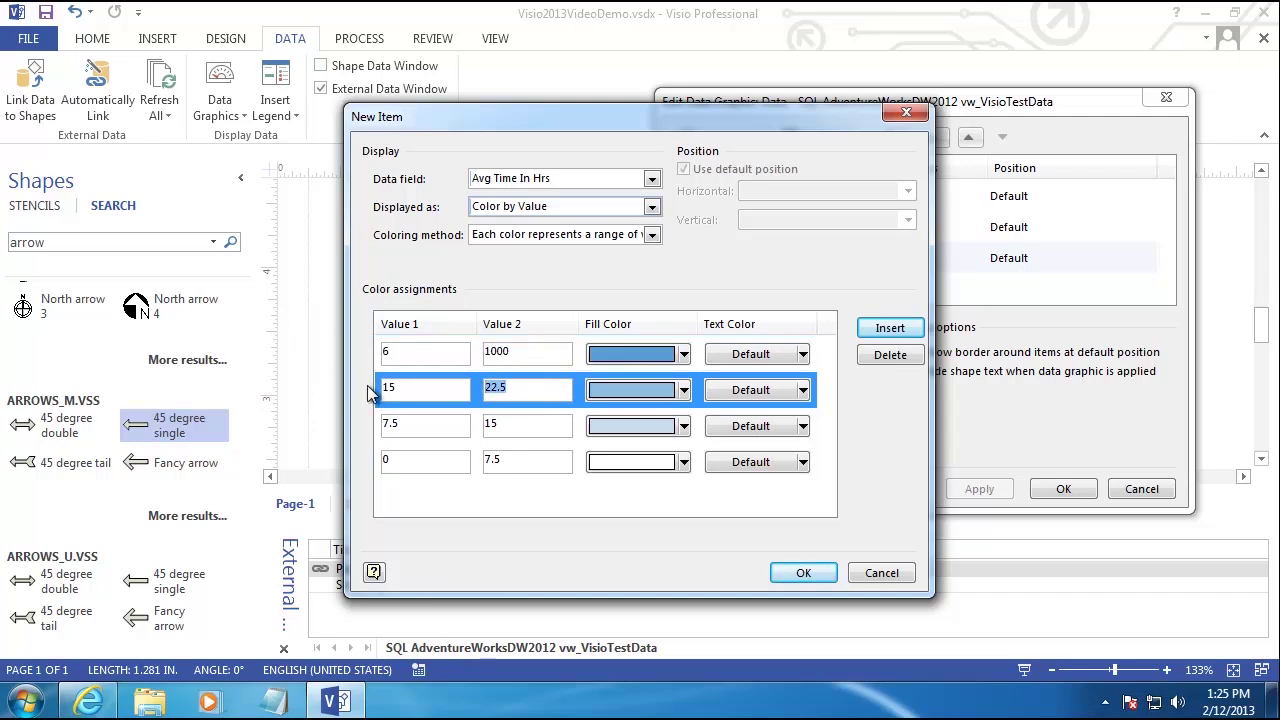
{"action": "type", "text": "5.9"}
{"action": "left_click_drag", "start_coordinate": [428, 389], "coordinate": [294, 388]}
{"action": "type", "text": "4.1"}
- Set the third range to 0–4 and delete the extra fourth range
{"action": "left_click", "coordinate": [521, 433]}
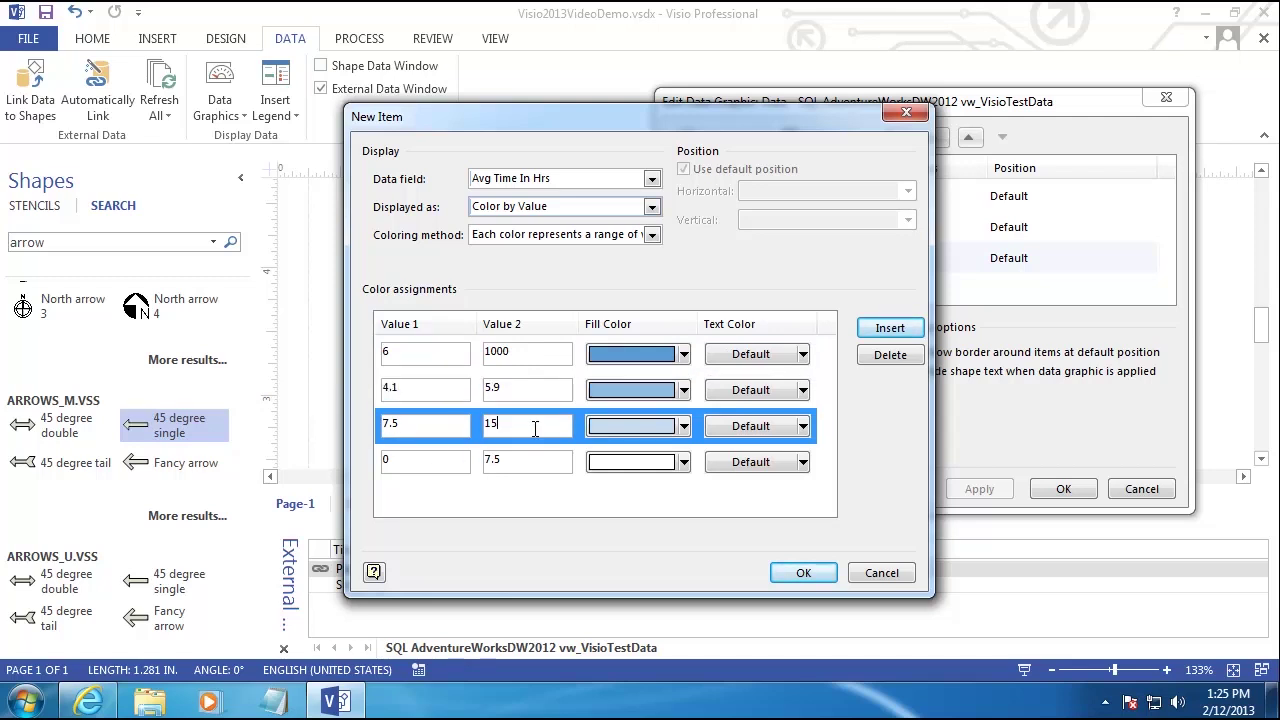
{"action": "type", "text": "4"}
{"action": "left_click", "coordinate": [385, 424]}
{"action": "type", "text": "0"}
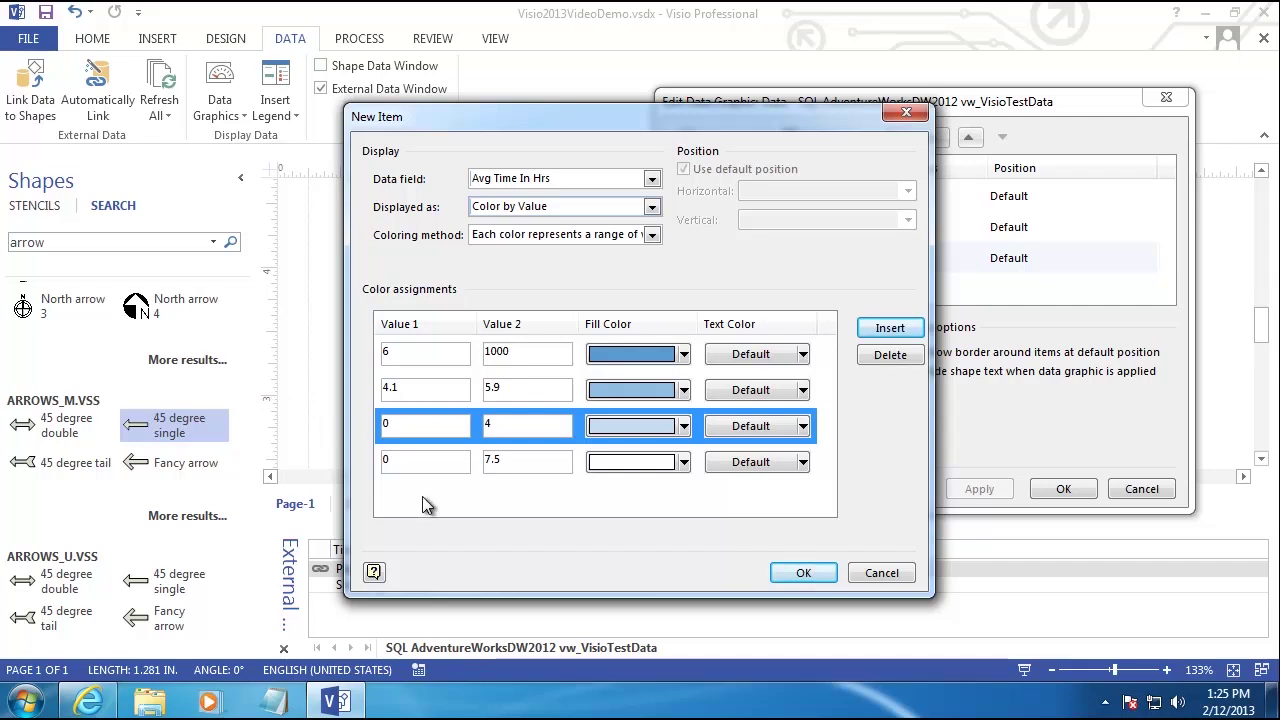
{"action": "left_click", "coordinate": [437, 467]}
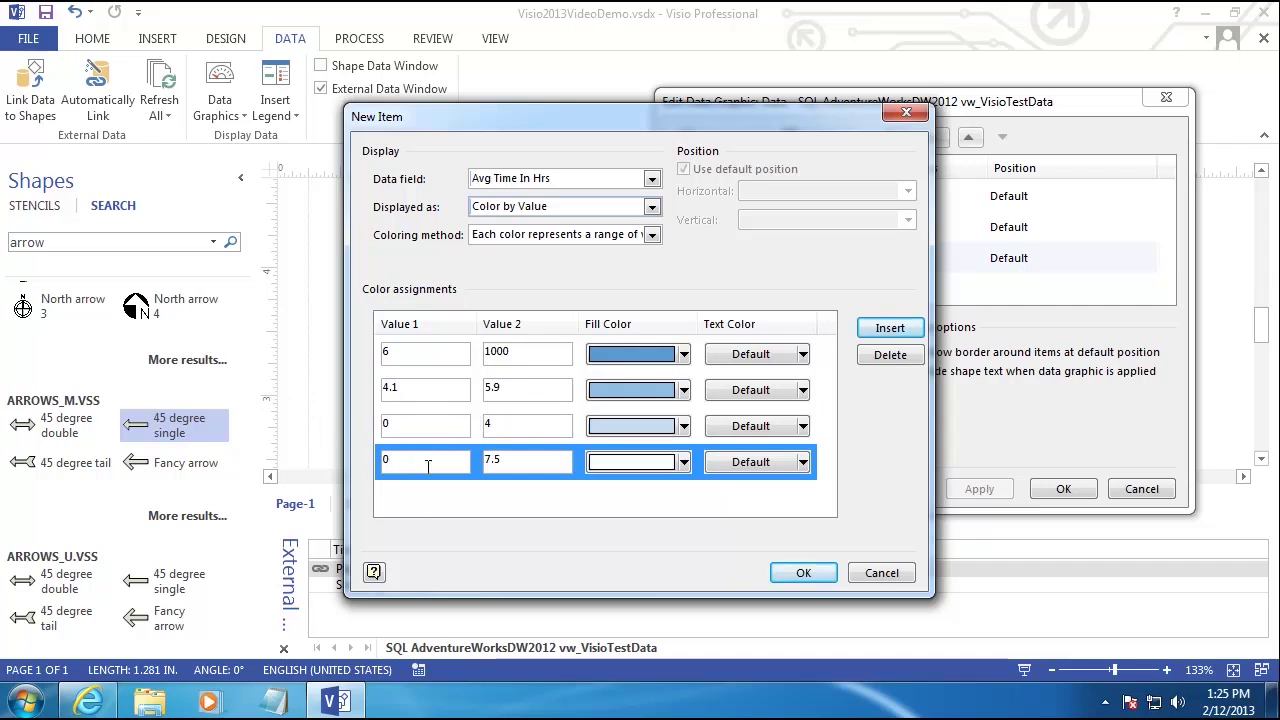
{"action": "left_click", "coordinate": [889, 356]}
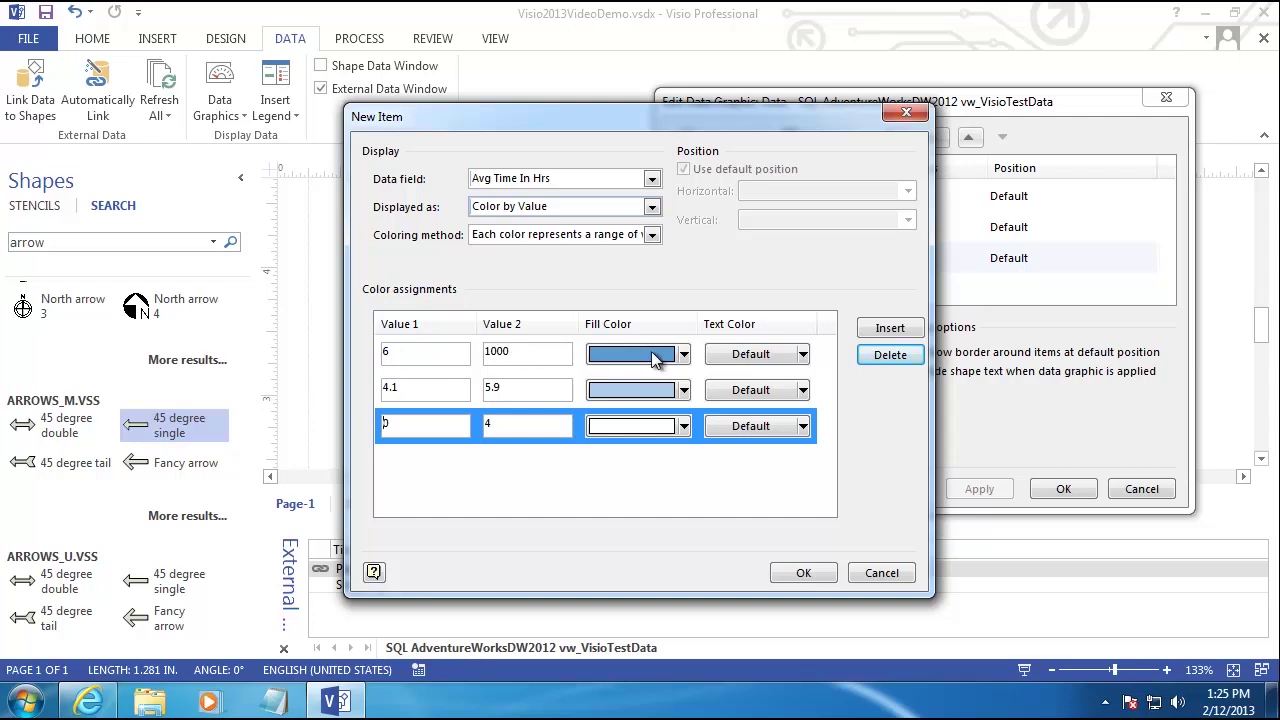
- Fill the ranges red (6–1000), yellow (4.1–5.9) and green (0–4), then confirm the item
{"action": "left_click", "coordinate": [685, 355]}
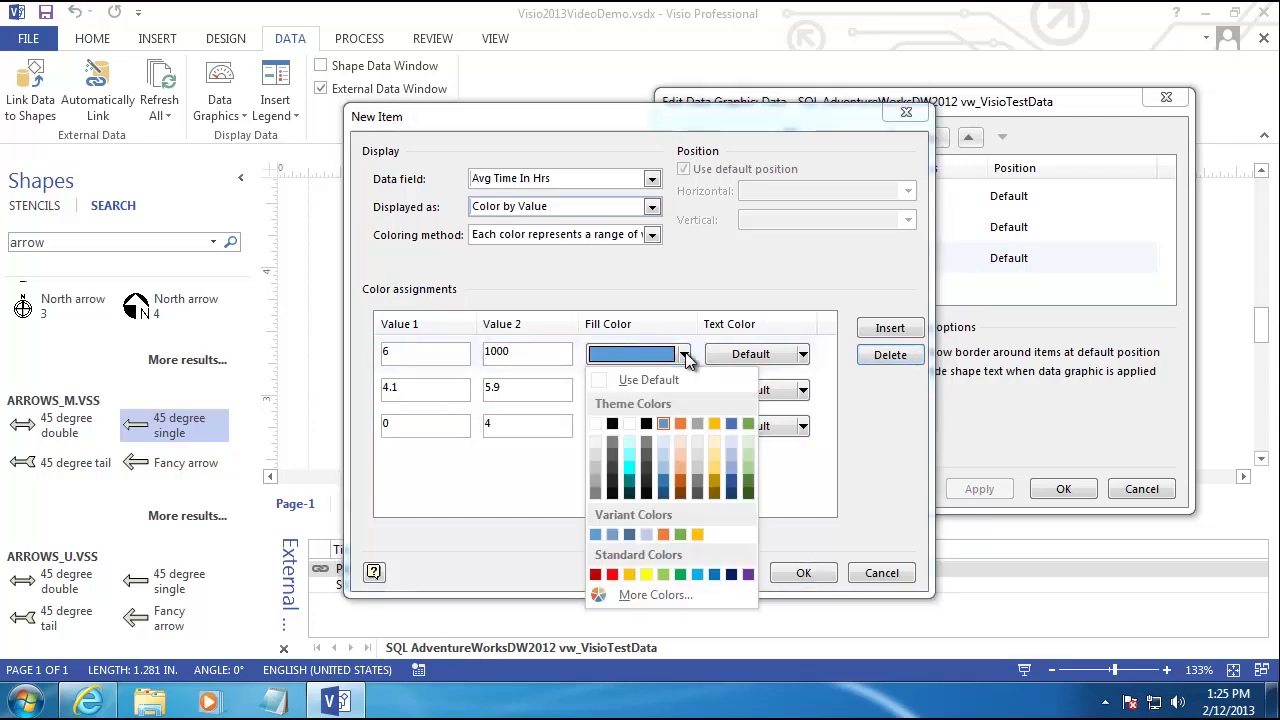
{"action": "left_click", "coordinate": [614, 573]}
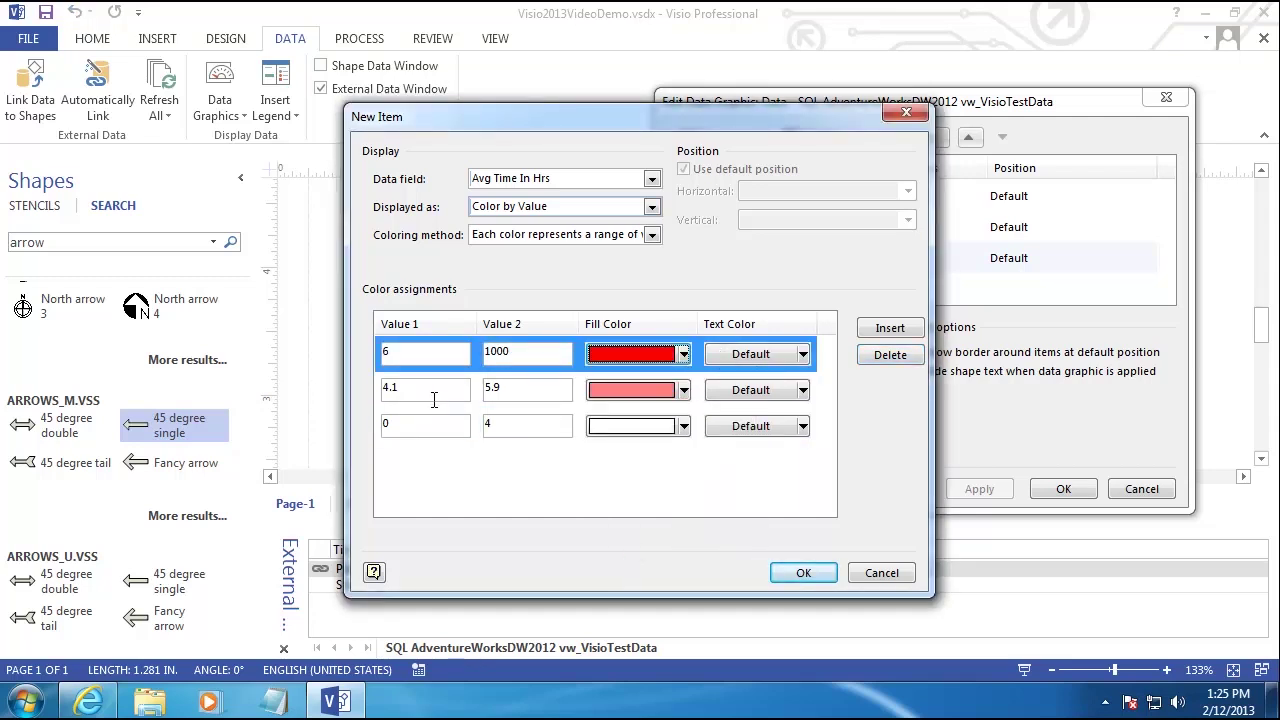
{"action": "left_click", "coordinate": [684, 390]}
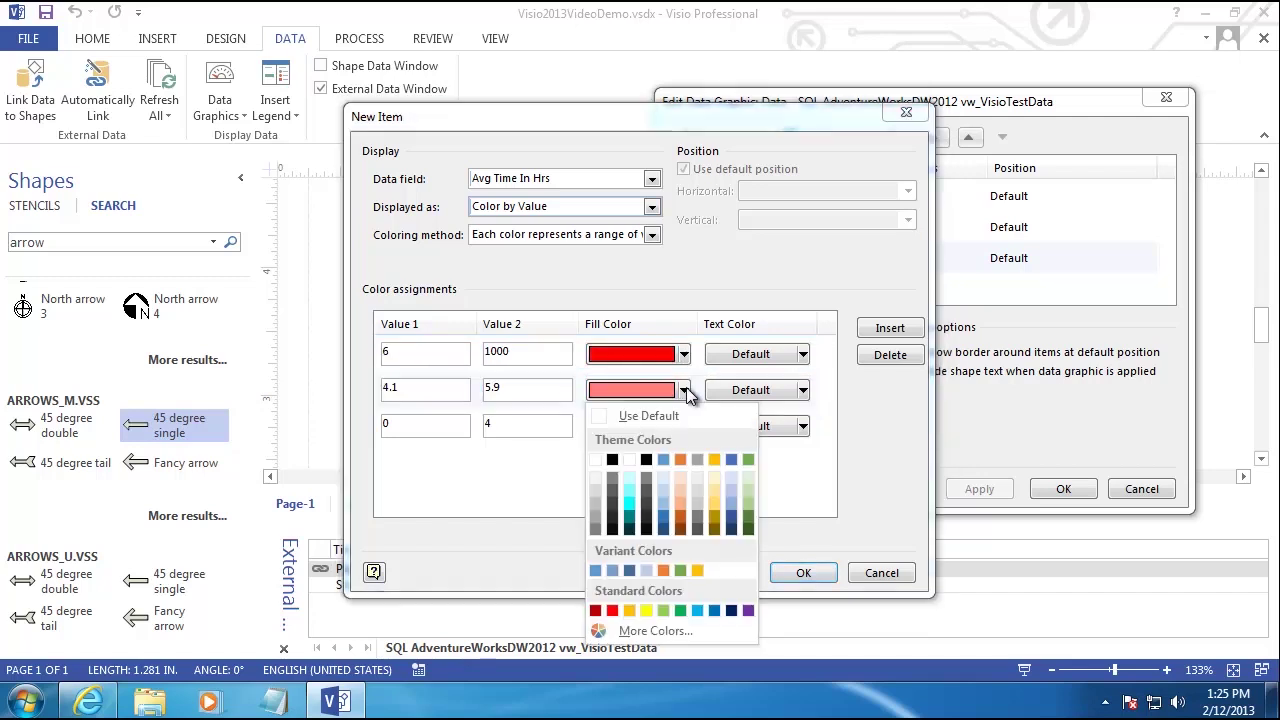
{"action": "left_click", "coordinate": [643, 609]}
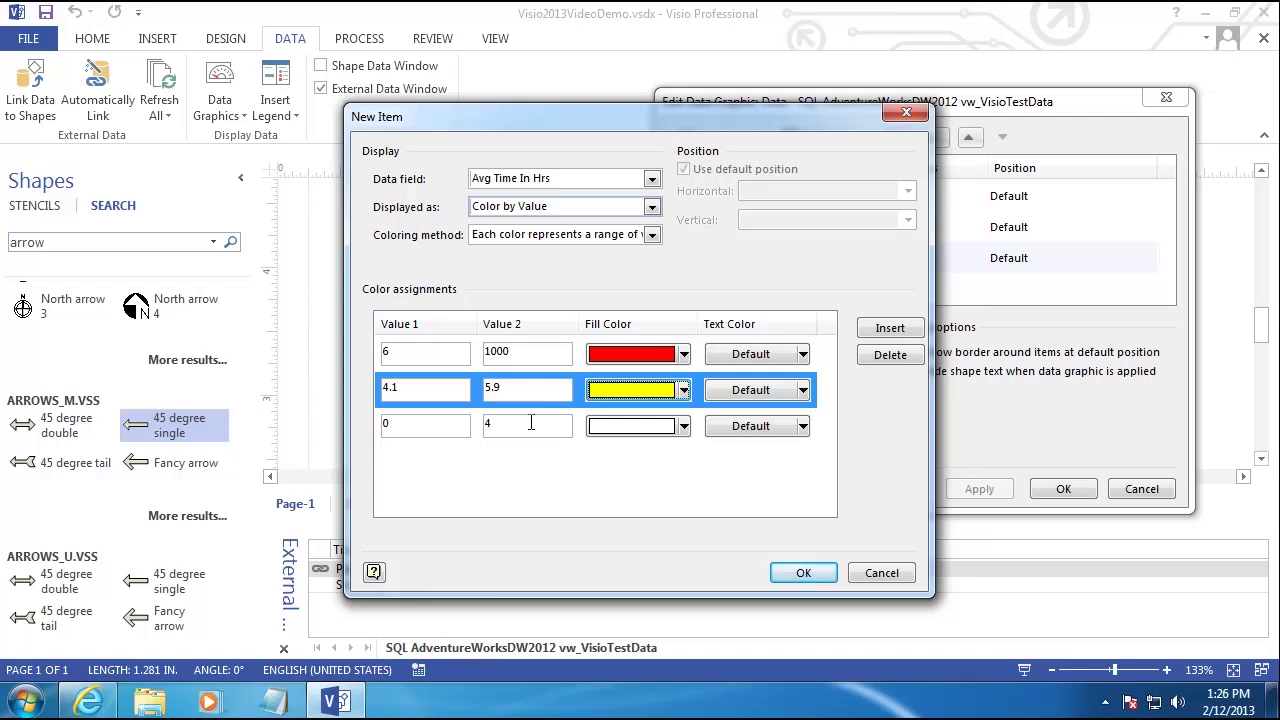
{"action": "left_click", "coordinate": [684, 426]}
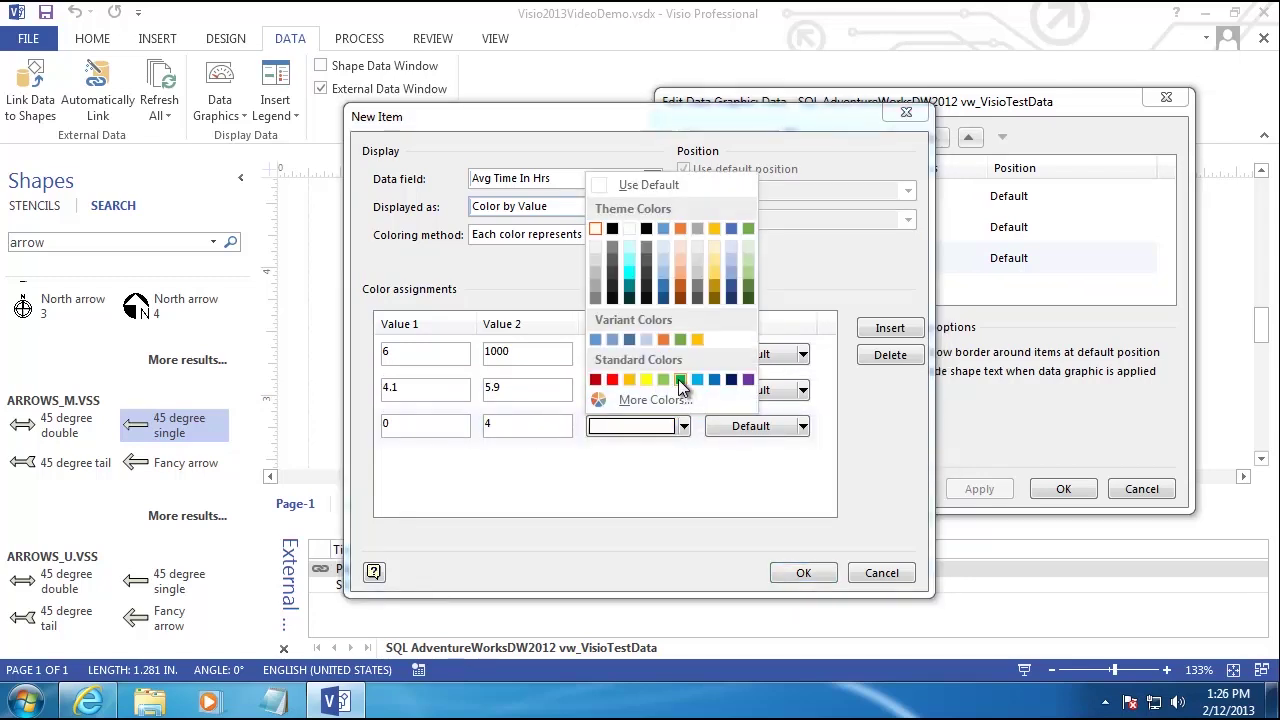
{"action": "left_click", "coordinate": [680, 386]}
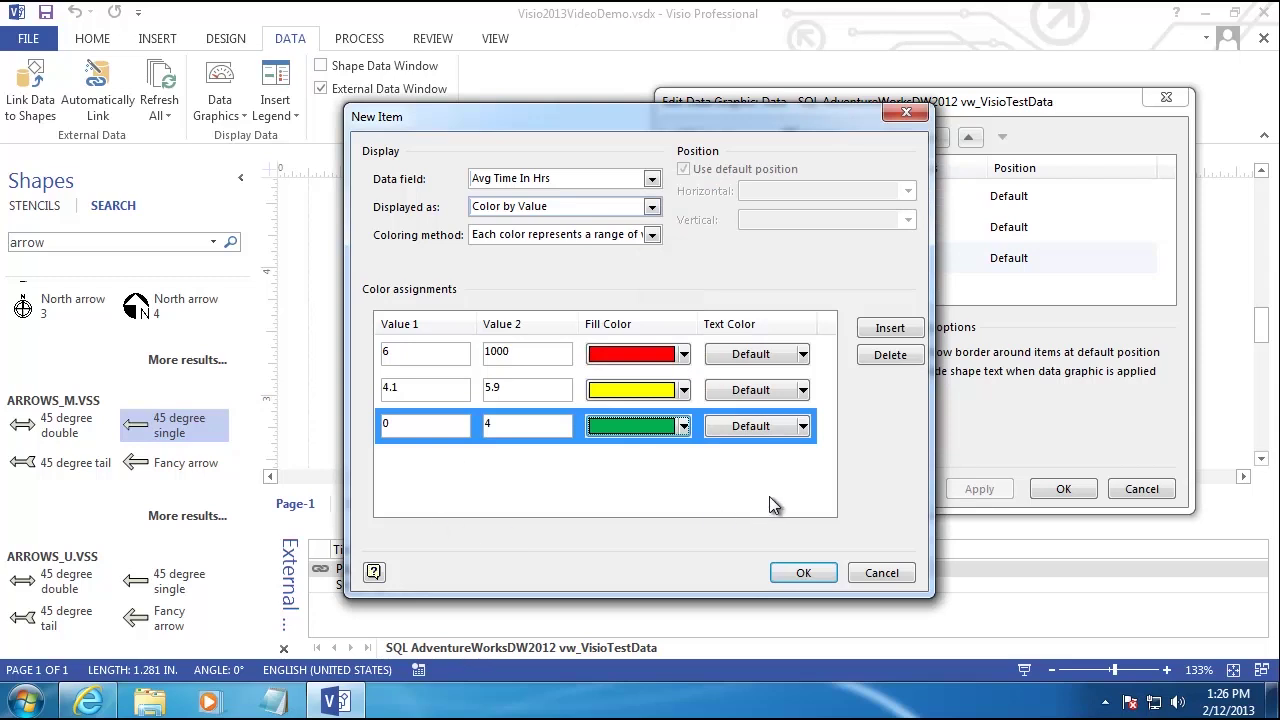
{"action": "left_click", "coordinate": [803, 573]}
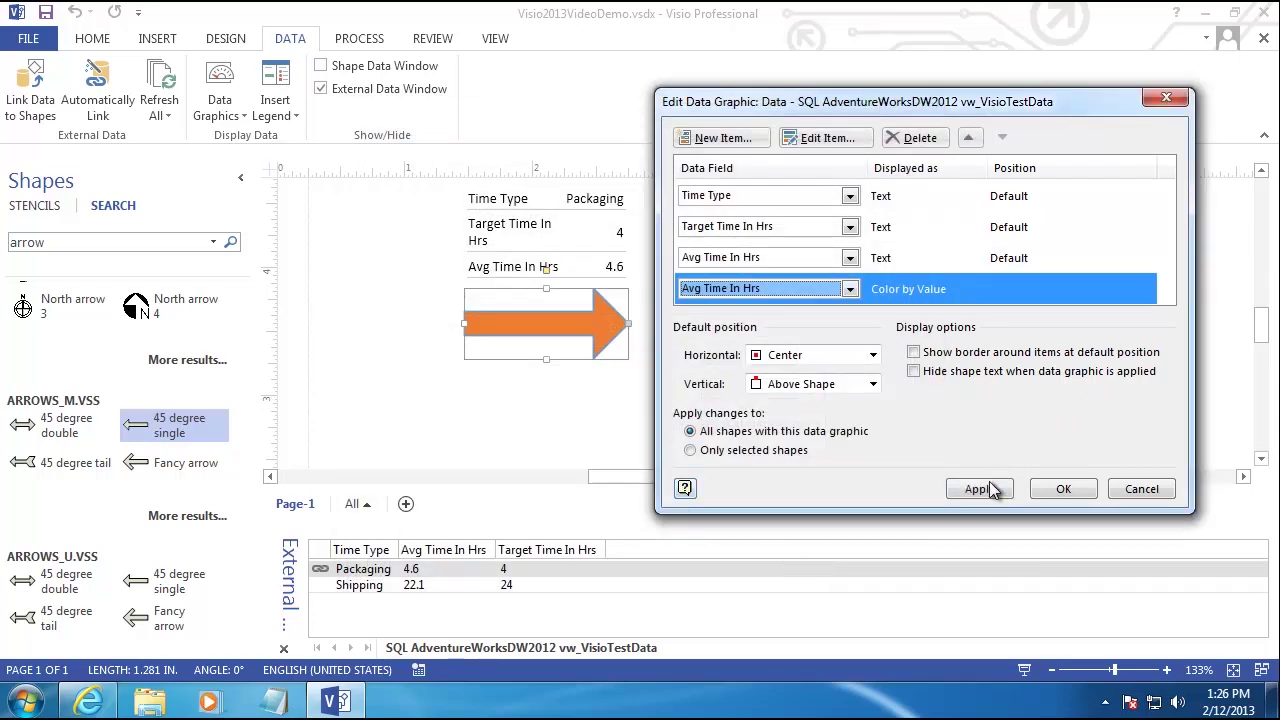
- Apply the colour-by-value graphic, turning the Packaging arrow yellow, and close the editor
{"action": "left_click", "coordinate": [984, 492]}
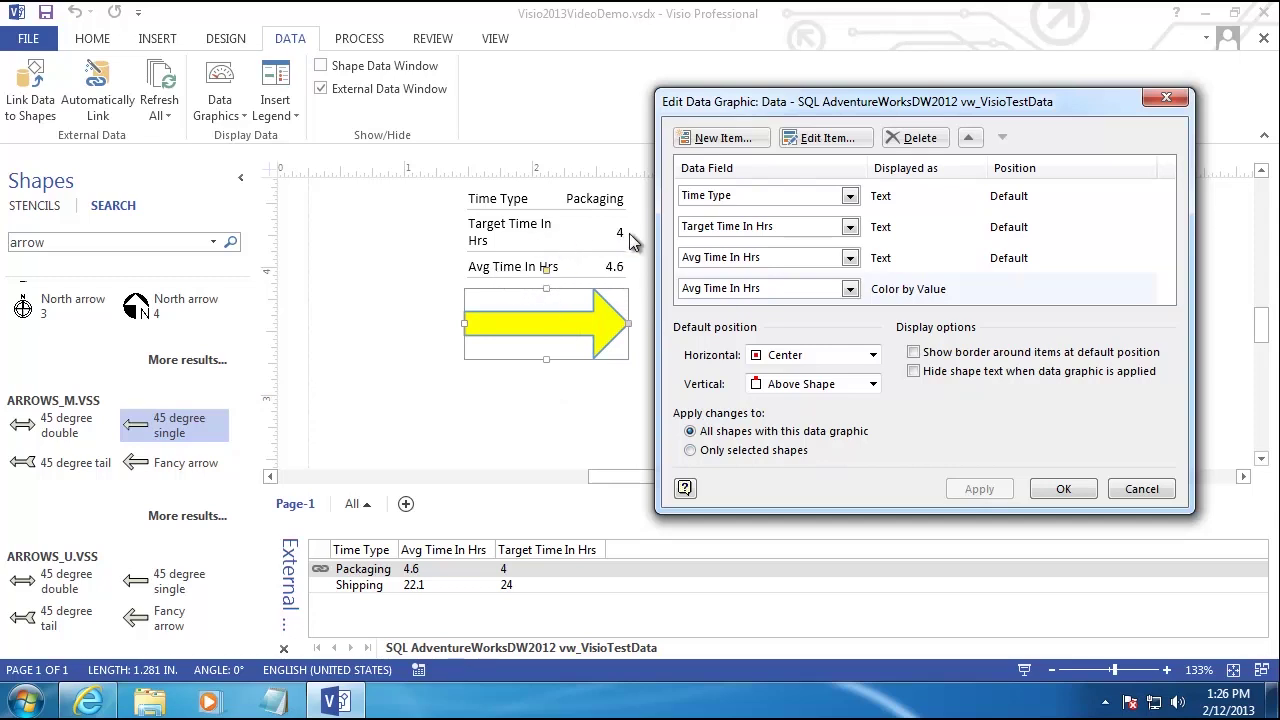
{"action": "left_click", "coordinate": [1064, 489]}
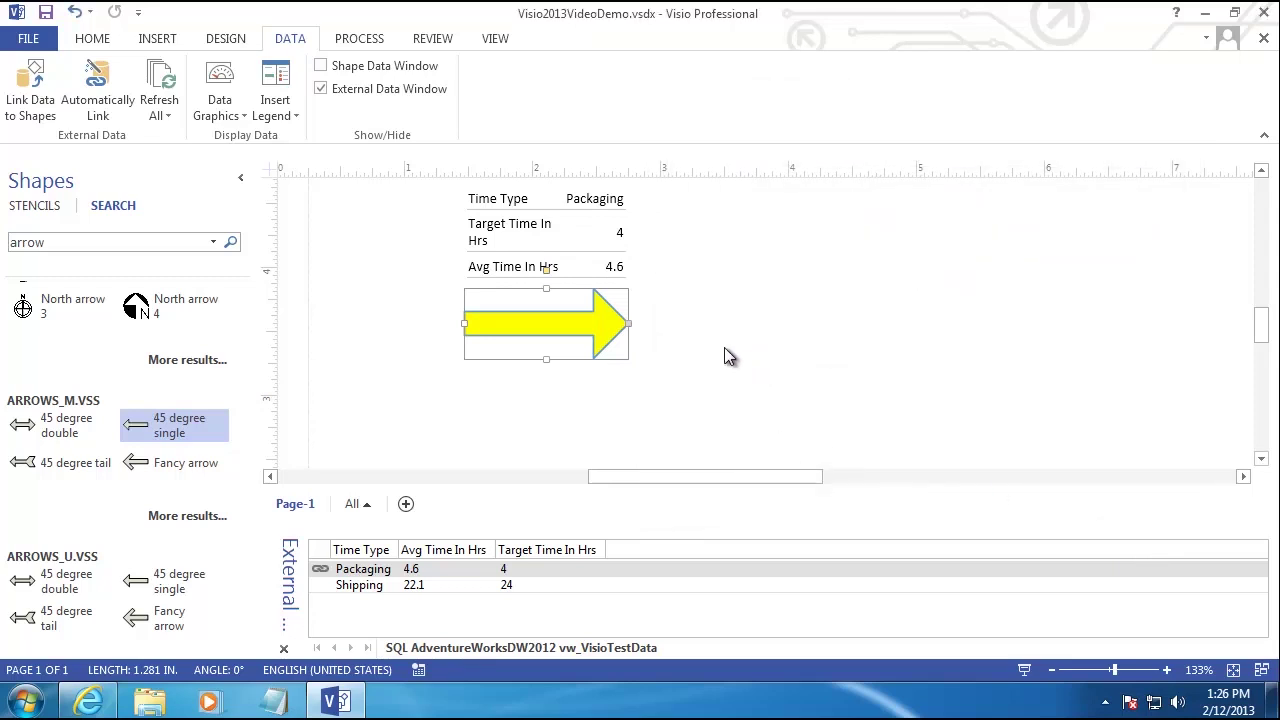
{"action": "scroll", "coordinate": [724, 347], "scroll_direction": "down", "scroll_amount": 3}
- Move the yellow arrow between Purchasing and Packaging and lengthen it to 1.625 inches
{"action": "left_click_drag", "start_coordinate": [654, 305], "coordinate": [708, 196]}
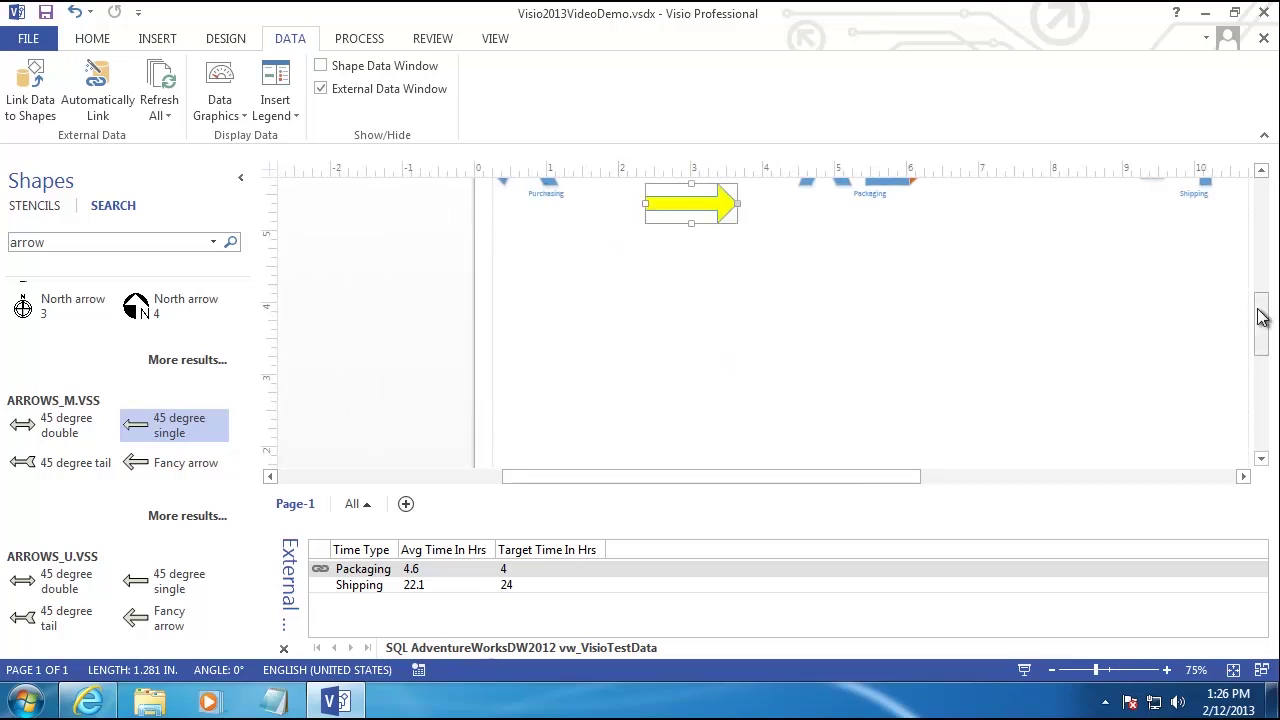
{"action": "left_click_drag", "start_coordinate": [1262, 317], "coordinate": [1262, 287]}
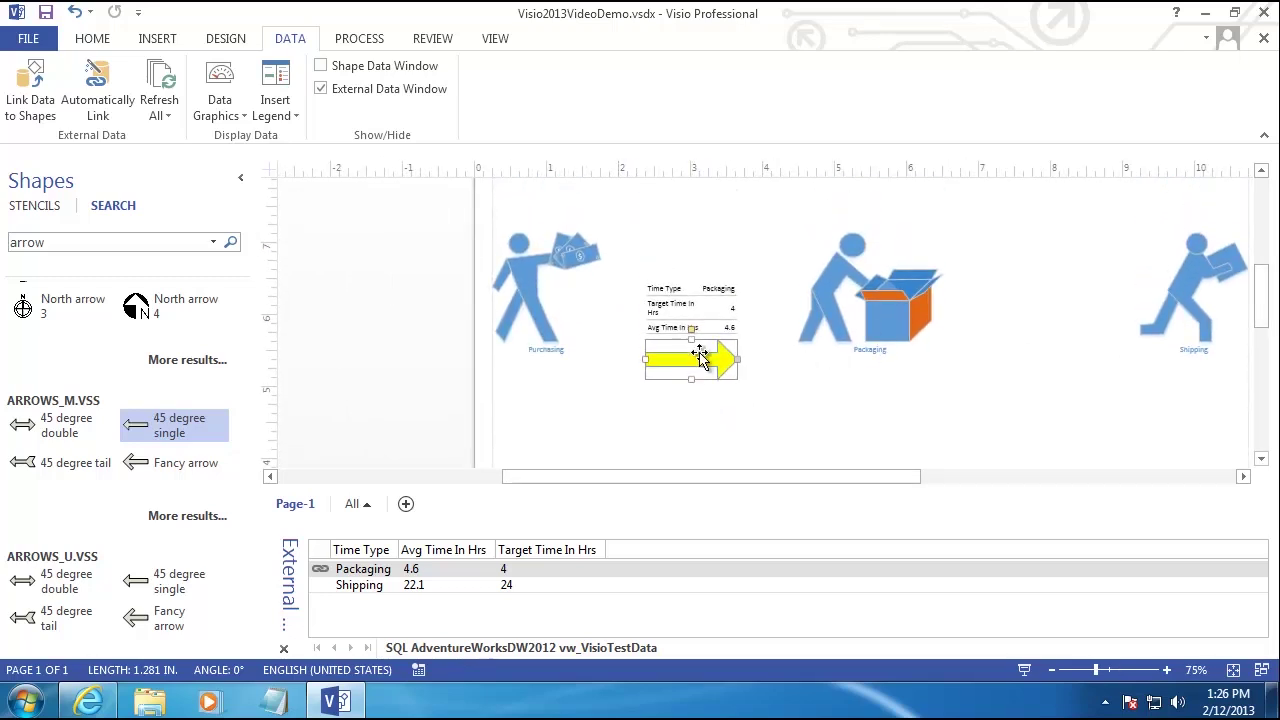
{"action": "scroll", "coordinate": [688, 318], "scroll_direction": "up", "scroll_amount": 1}
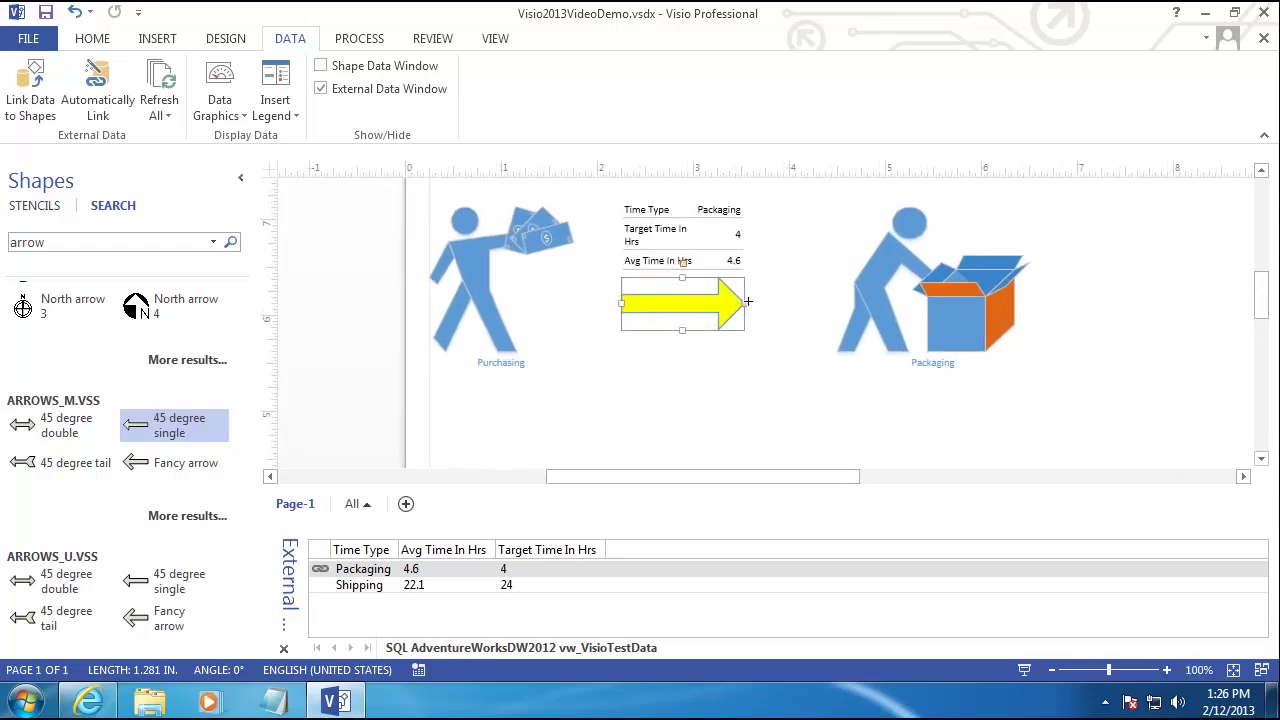
{"action": "left_click_drag", "start_coordinate": [747, 301], "coordinate": [777, 301]}
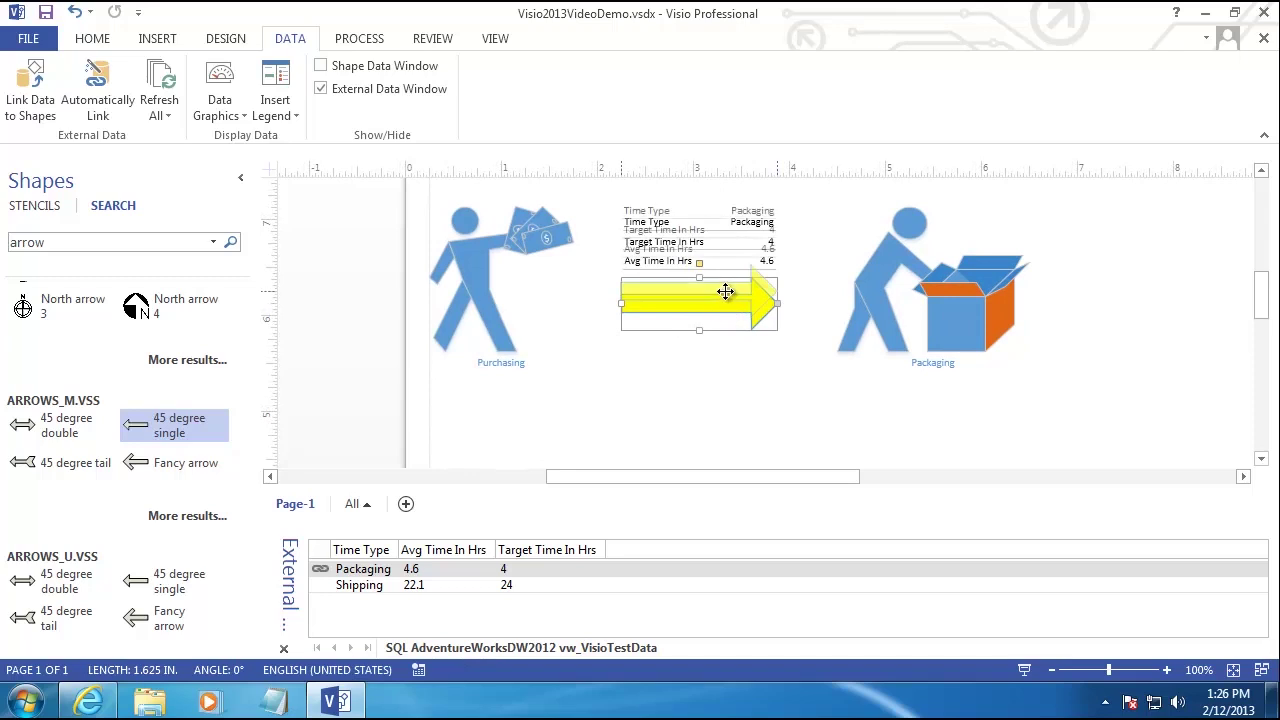
{"action": "left_click_drag", "start_coordinate": [725, 291], "coordinate": [723, 275]}
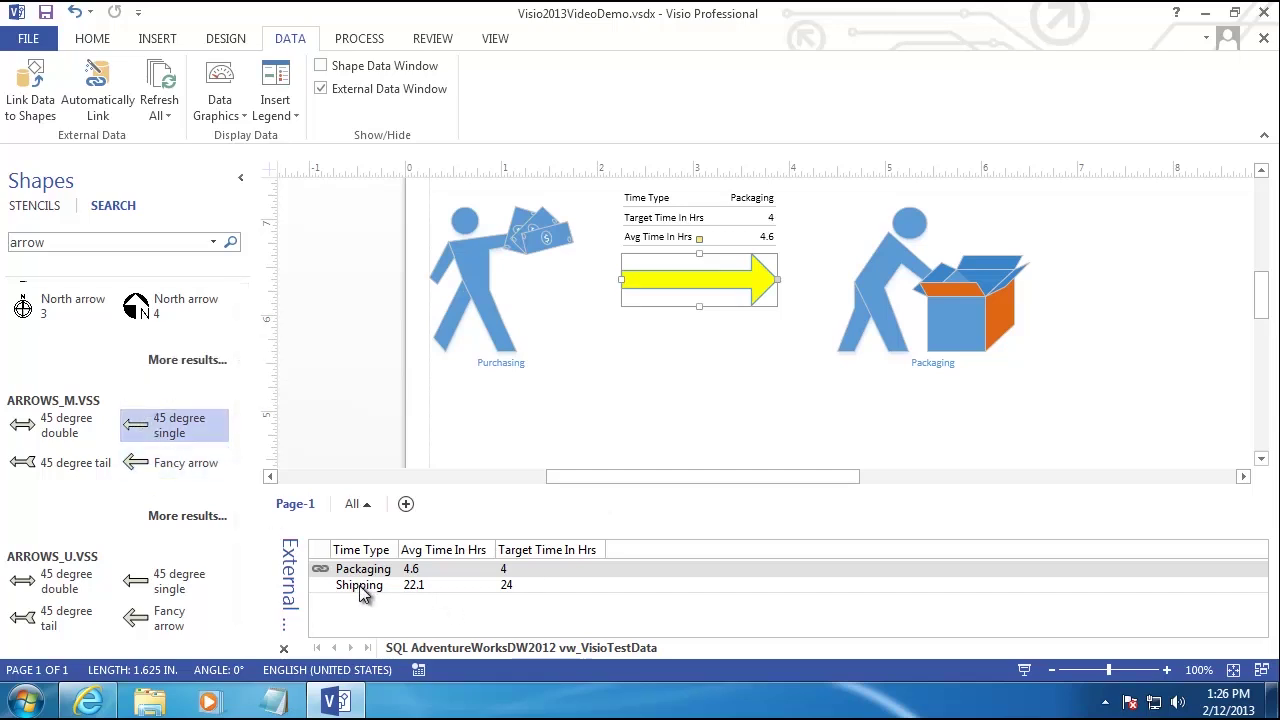
- Drop the Shipping row as a red linked arrow, lengthen it to 1.625 in, and place it between Packaging and Shipping
{"action": "left_click_drag", "start_coordinate": [359, 585], "coordinate": [725, 376]}
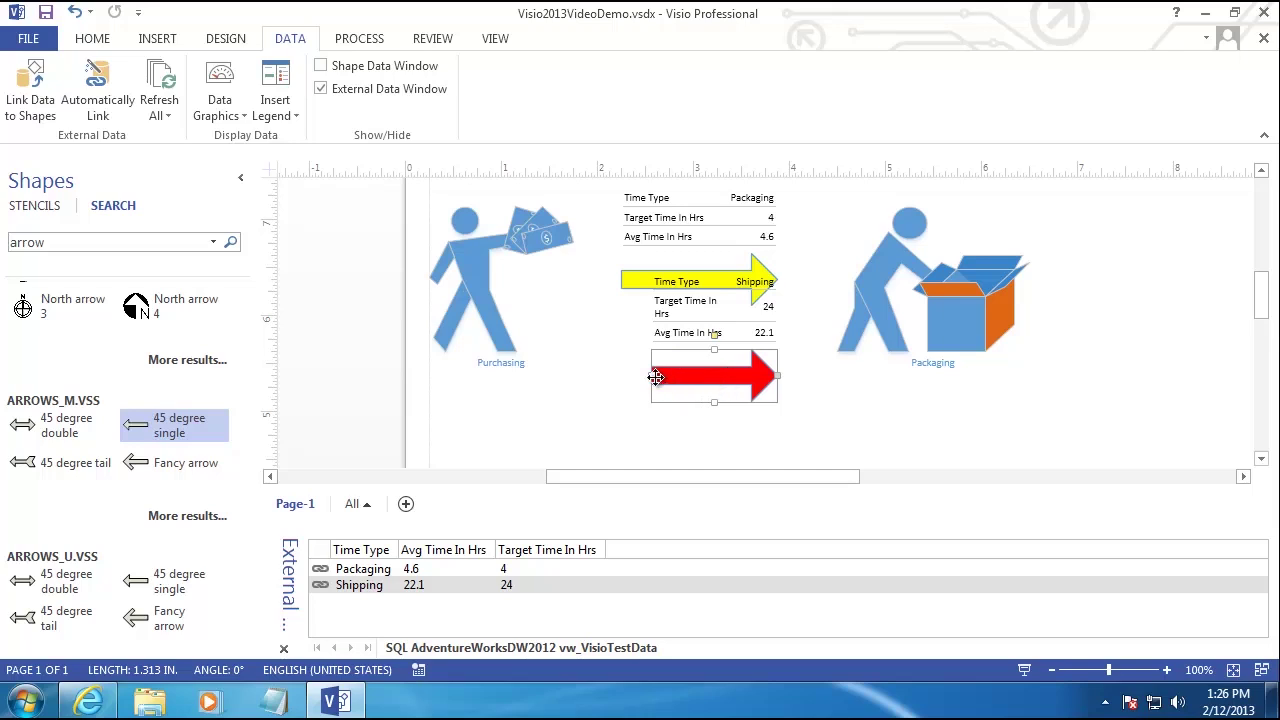
{"action": "left_click_drag", "start_coordinate": [652, 376], "coordinate": [620, 376]}
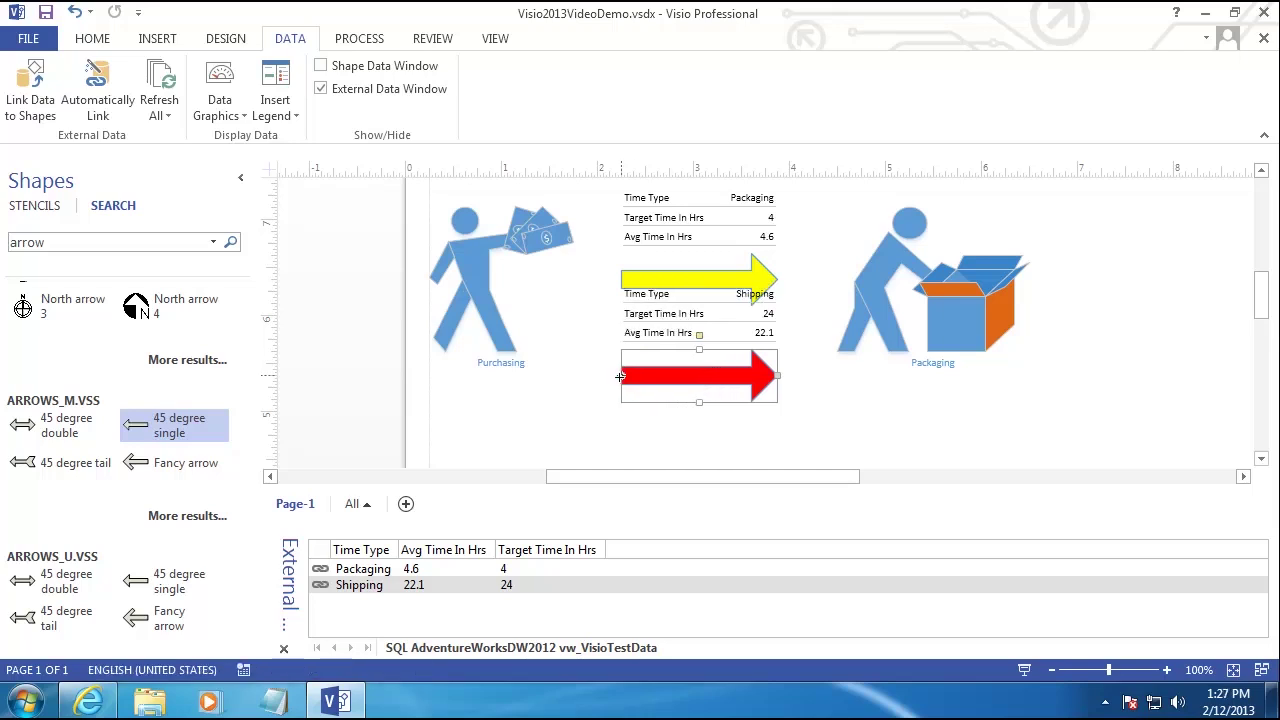
{"action": "left_click_drag", "start_coordinate": [744, 481], "coordinate": [845, 481]}
{"action": "left_click_drag", "start_coordinate": [402, 378], "coordinate": [868, 283]}
- Open Edit Data Graphic for the red arrow, restrict it to Only selected shapes, and select the Color by Value item
{"action": "scroll", "coordinate": [868, 400], "scroll_direction": "up", "scroll_amount": 1}
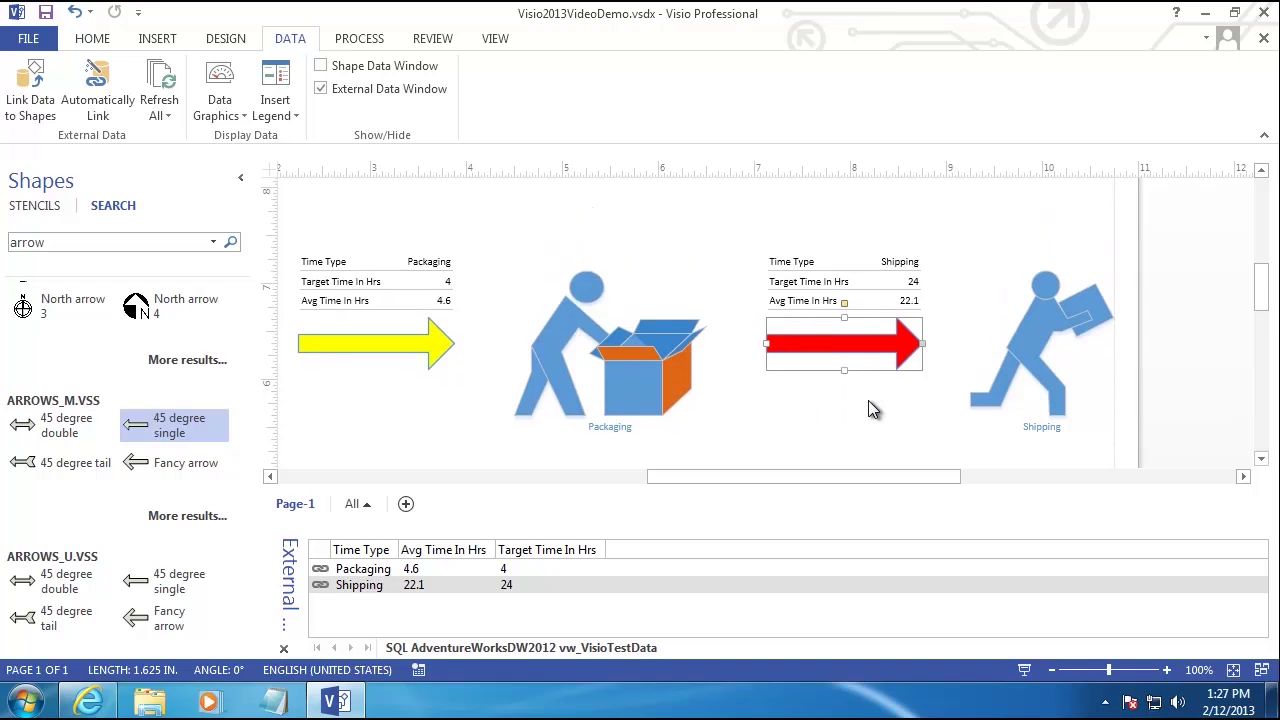
{"action": "right_click", "coordinate": [826, 352]}
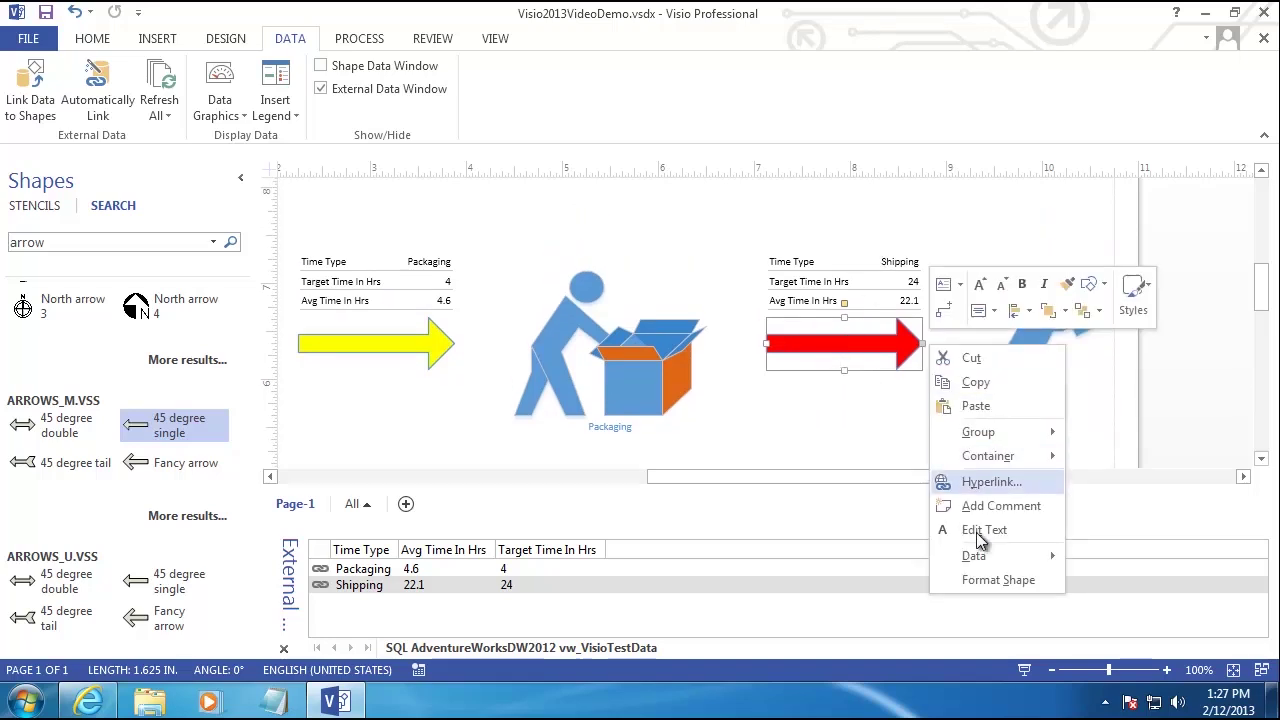
{"action": "mouse_move", "coordinate": [972, 558]}
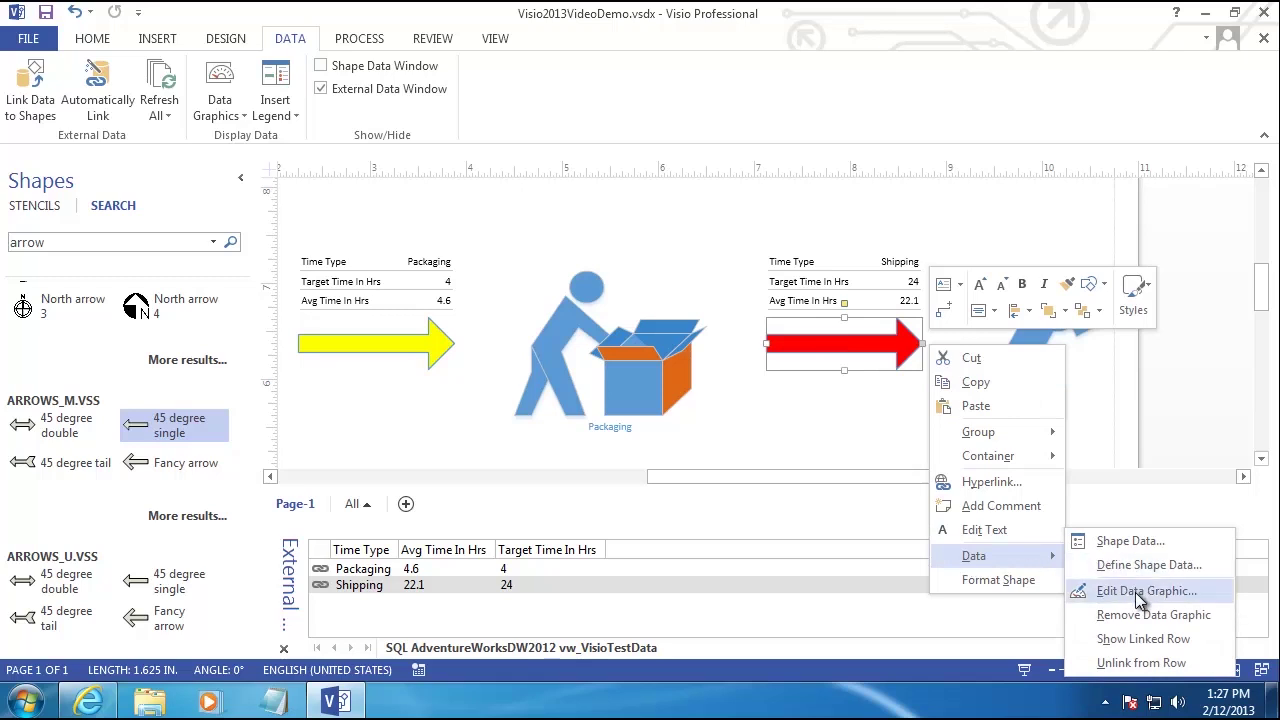
{"action": "left_click", "coordinate": [1146, 591]}
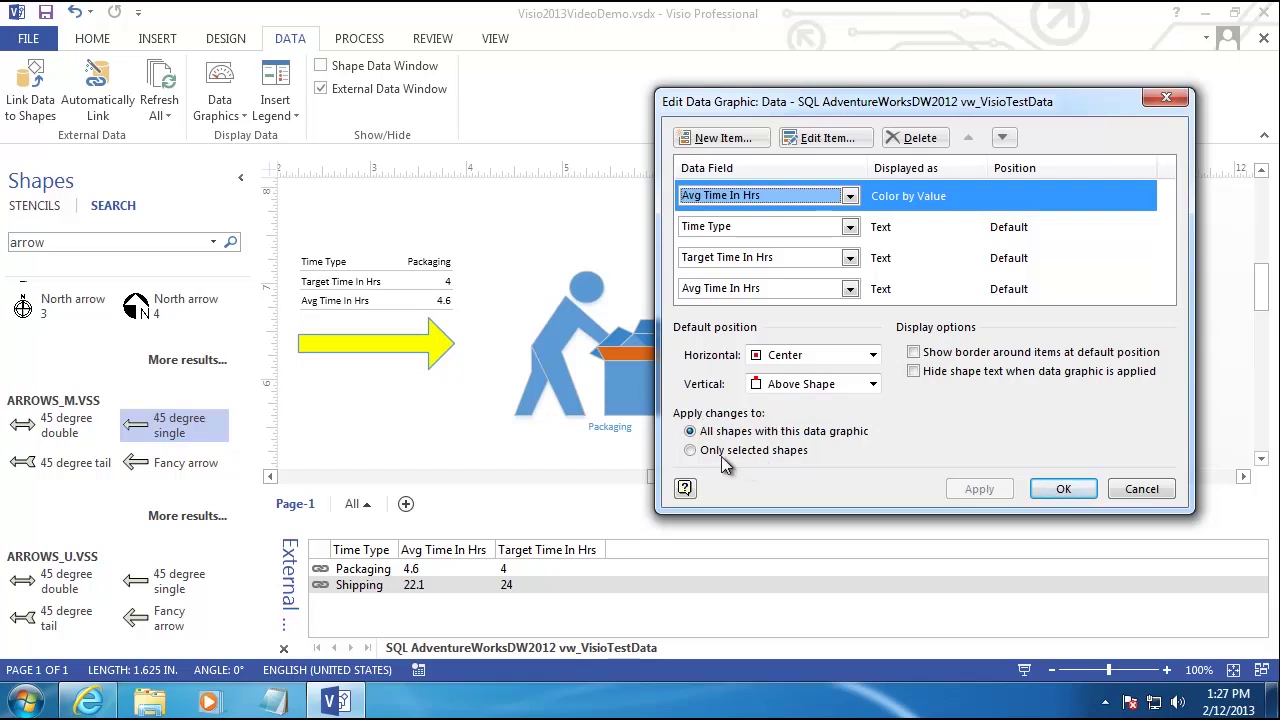
{"action": "left_click", "coordinate": [691, 451]}
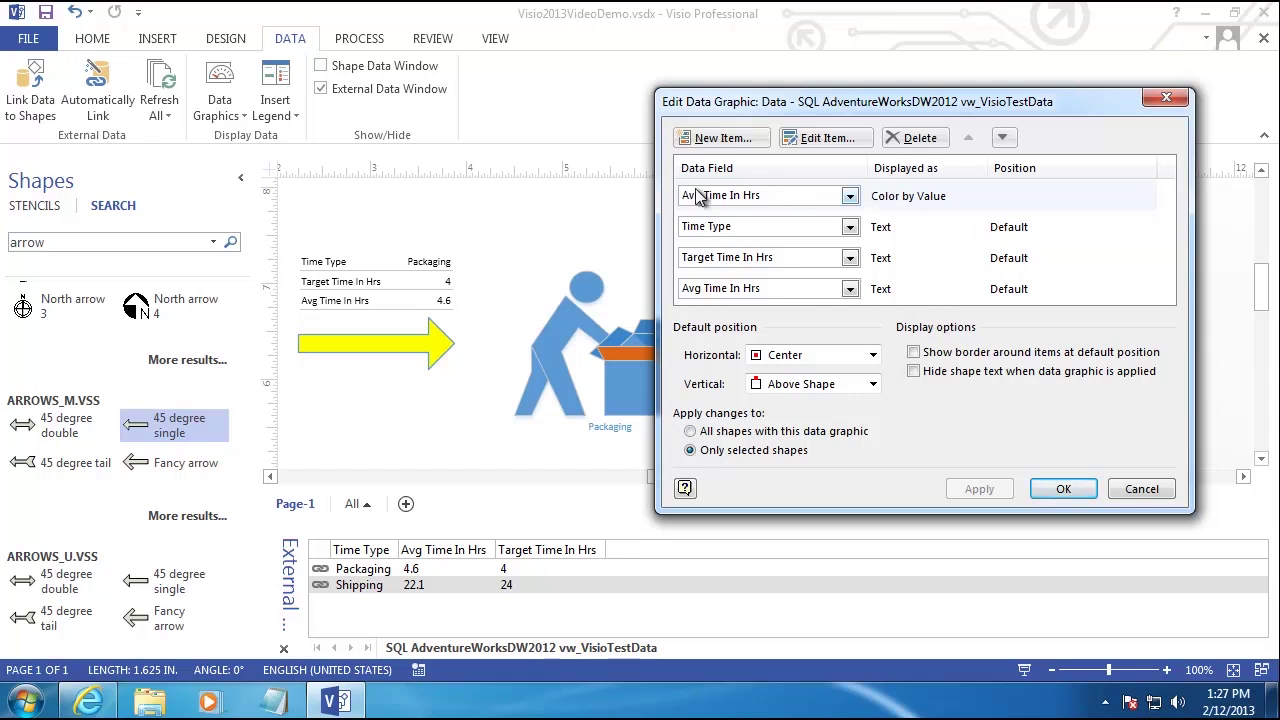
{"action": "left_click", "coordinate": [898, 203]}
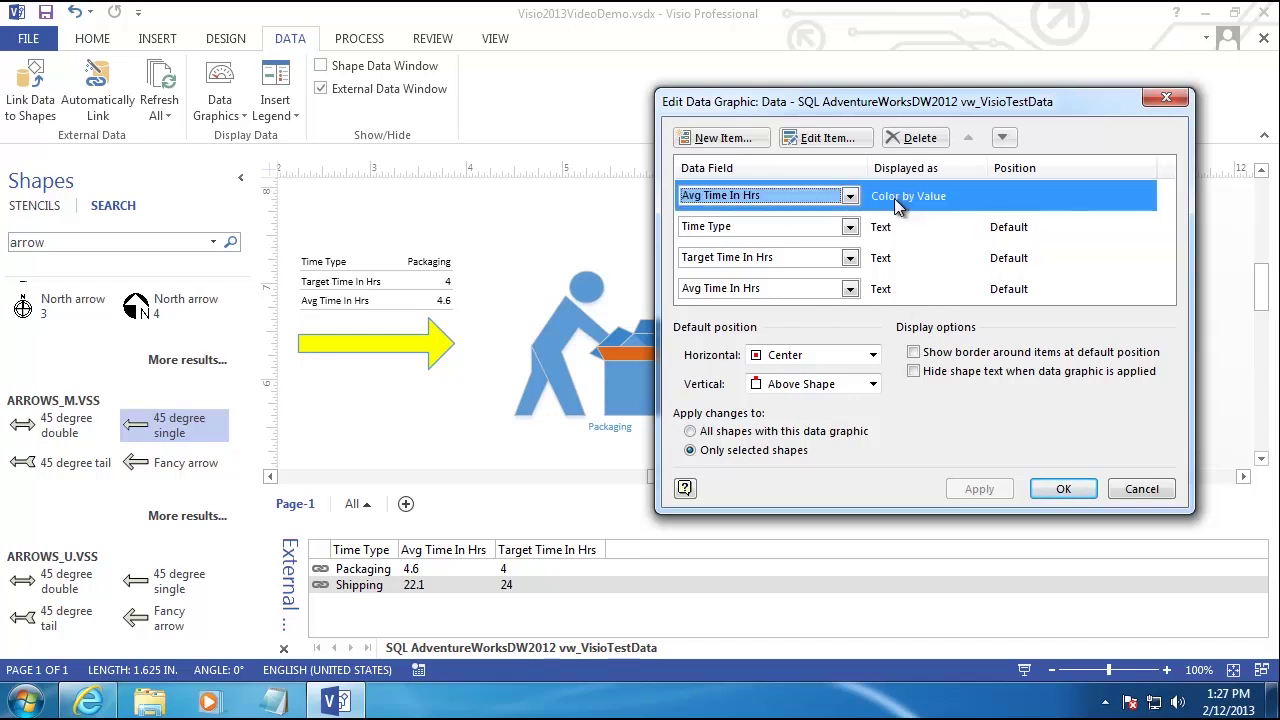
- In the colour-by-value item editor, raise the first colour range's lower bound to 26
{"action": "left_click", "coordinate": [826, 138]}
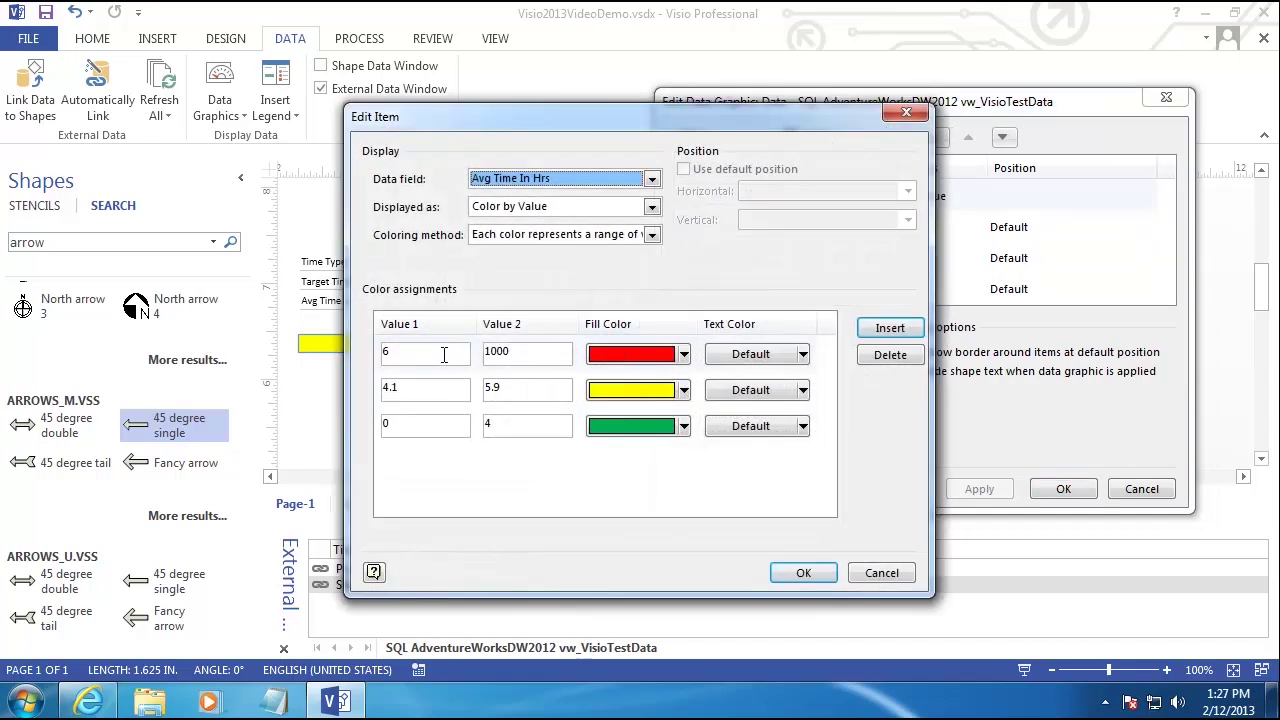
{"action": "left_click", "coordinate": [444, 354]}
{"action": "type", "text": "5"}
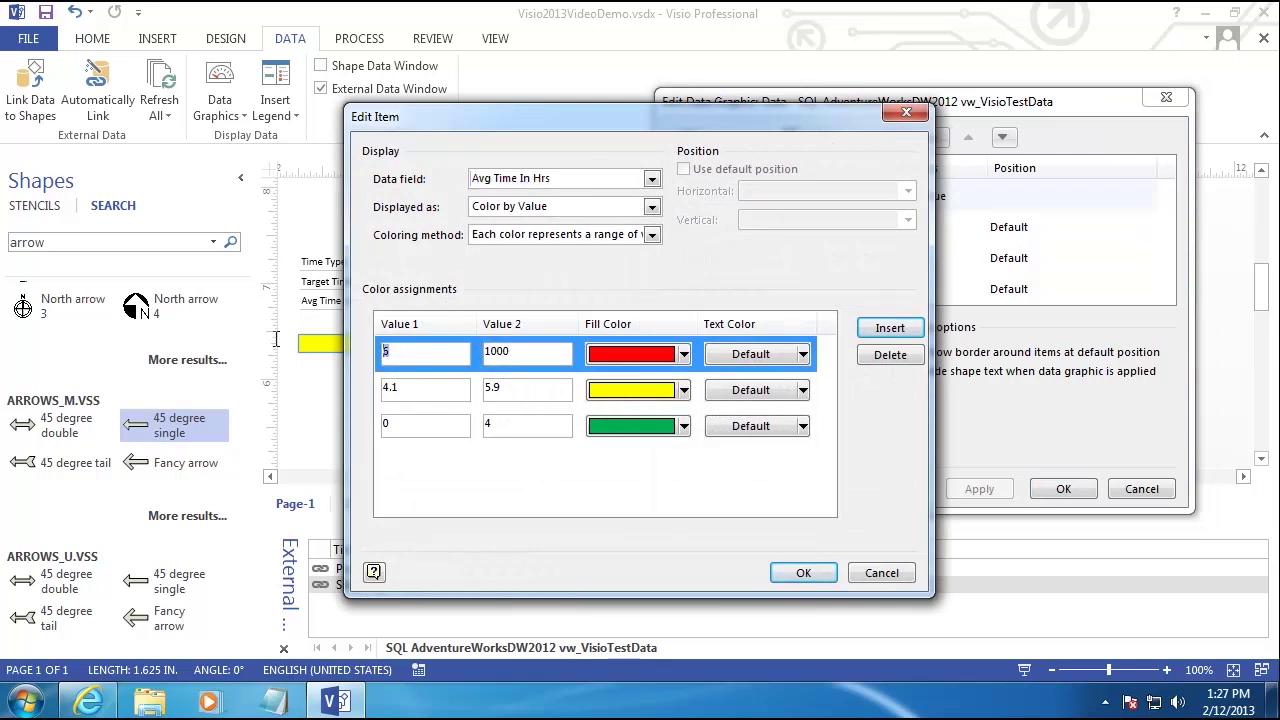
{"action": "key", "text": "ctrl+z"}
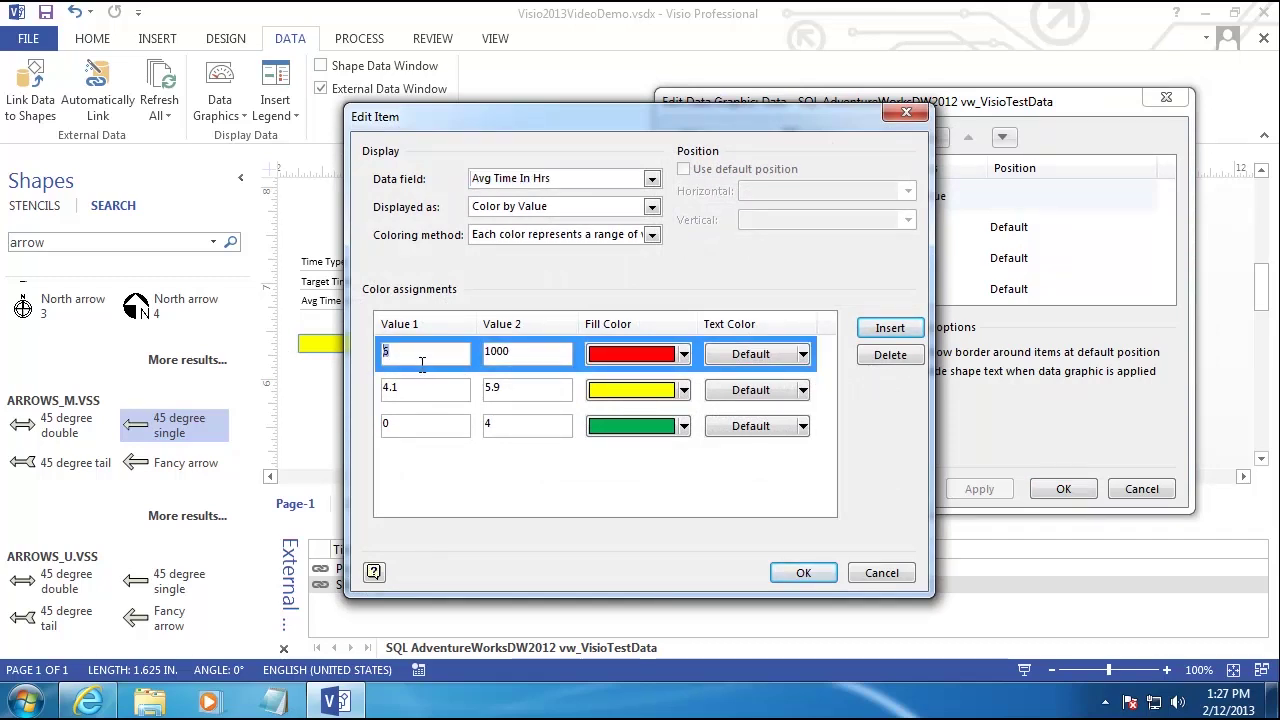
{"action": "type", "text": "2"}
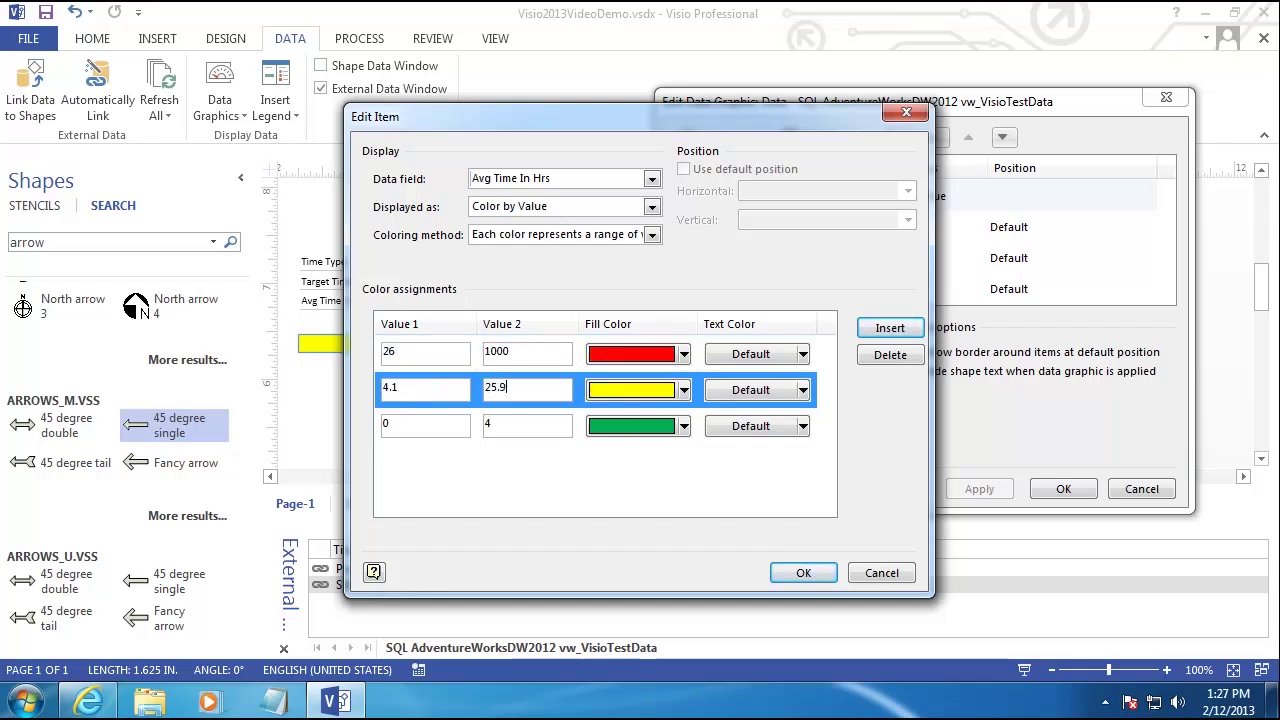
- Start the middle range at 24.1, set the green range to 0–24, and apply to the arrow
{"action": "double_click", "coordinate": [437, 391]}
{"action": "type", "text": "2"}
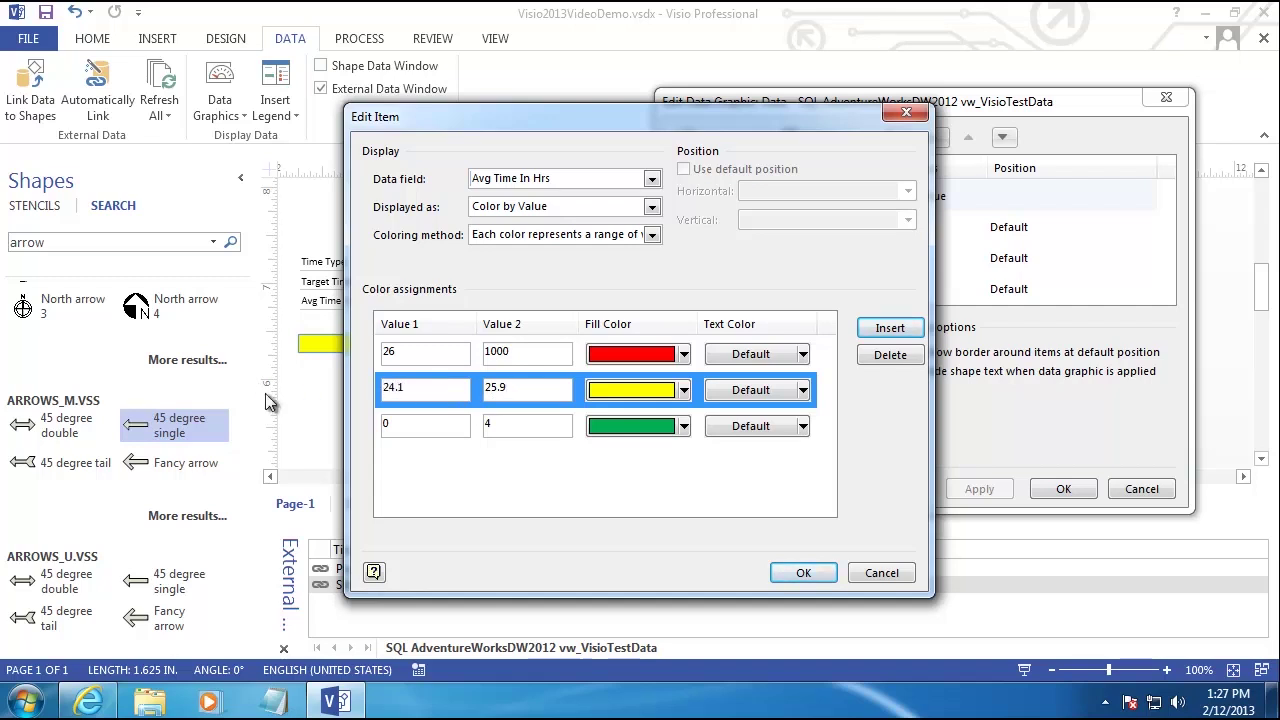
{"action": "left_click", "coordinate": [514, 428]}
{"action": "type", "text": "24"}
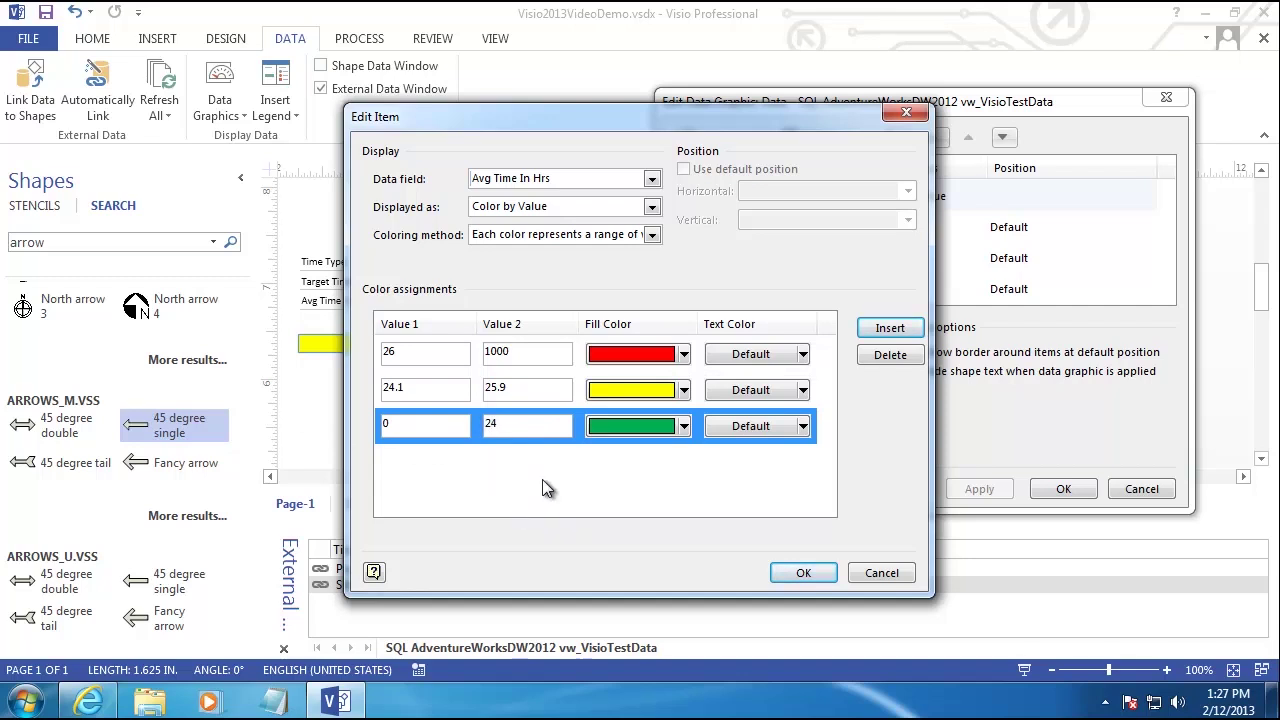
{"action": "left_click", "coordinate": [806, 573]}
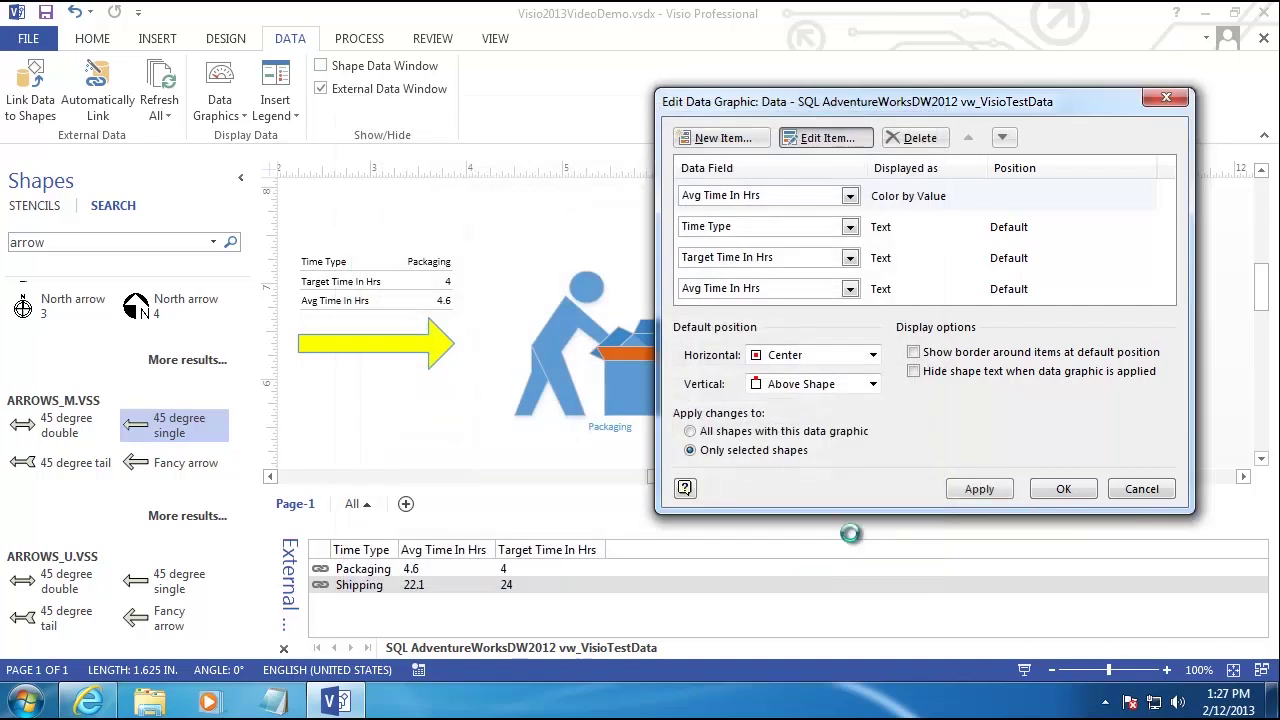
{"action": "left_click", "coordinate": [980, 489]}
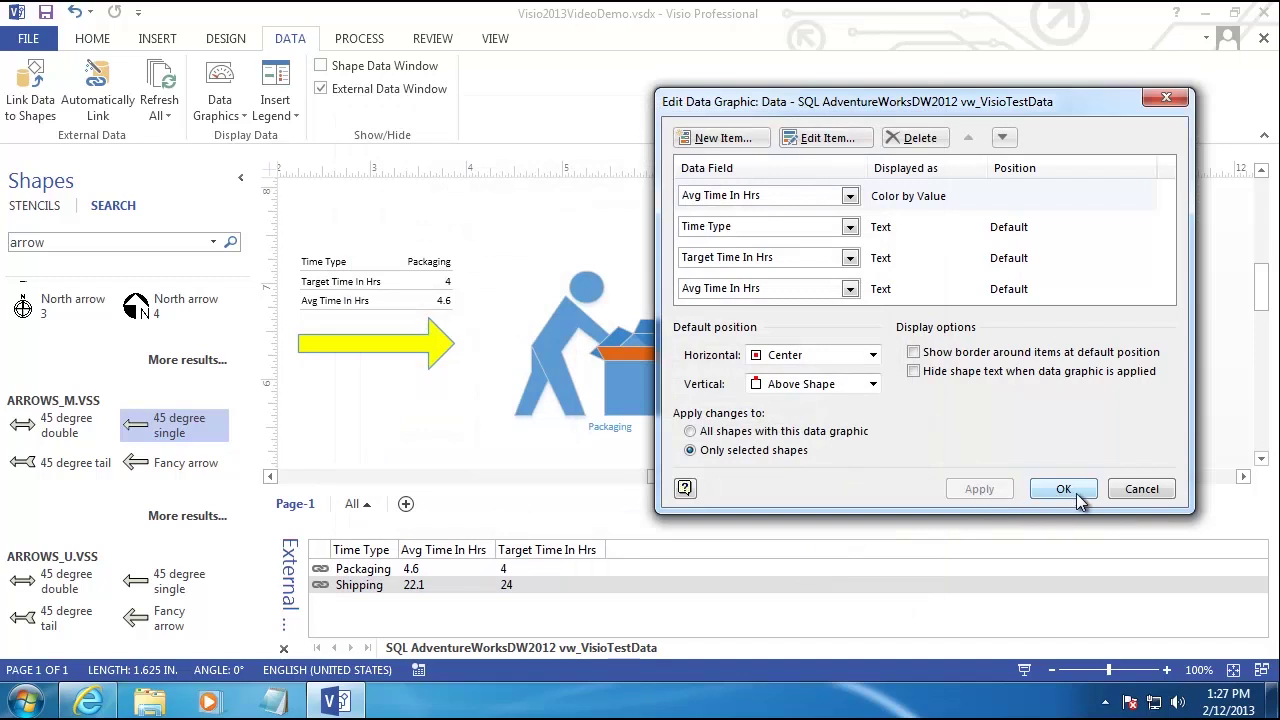
{"action": "left_click", "coordinate": [1076, 493]}
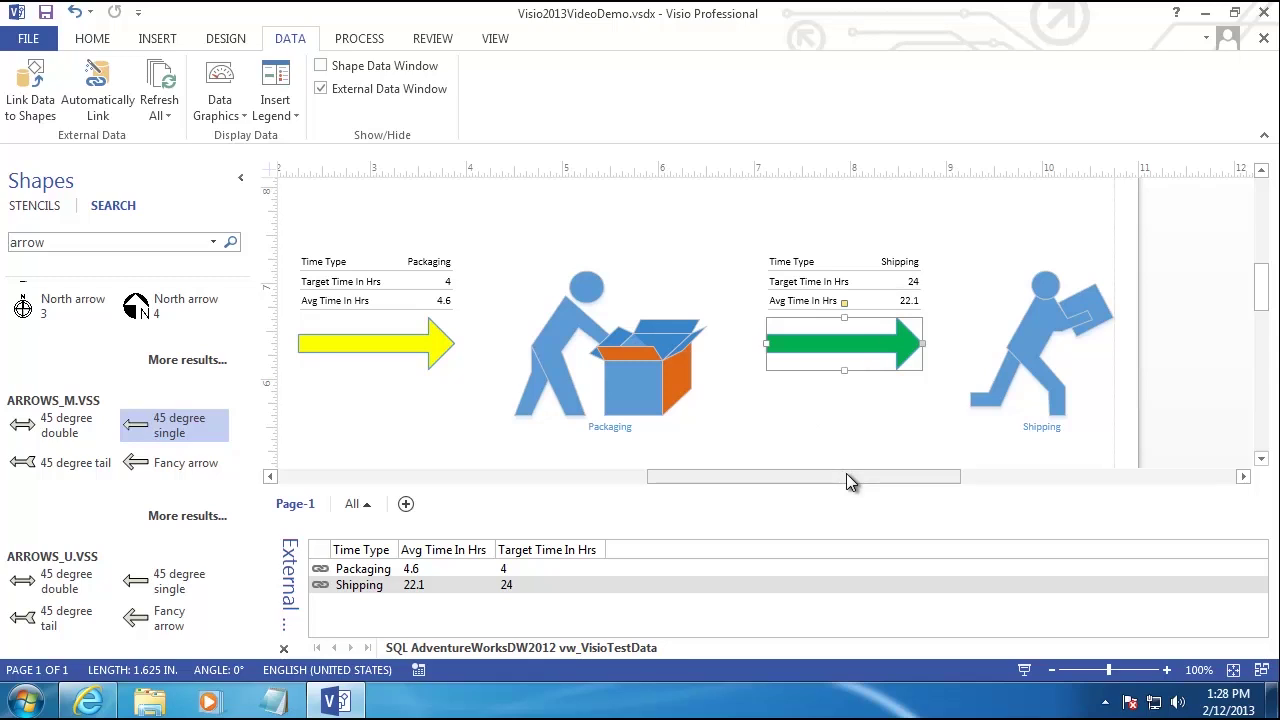
- Save the diagram over Visio2013VideoDemo.vsdx on the Desktop, then minimize Visio
{"action": "left_click", "coordinate": [28, 38]}
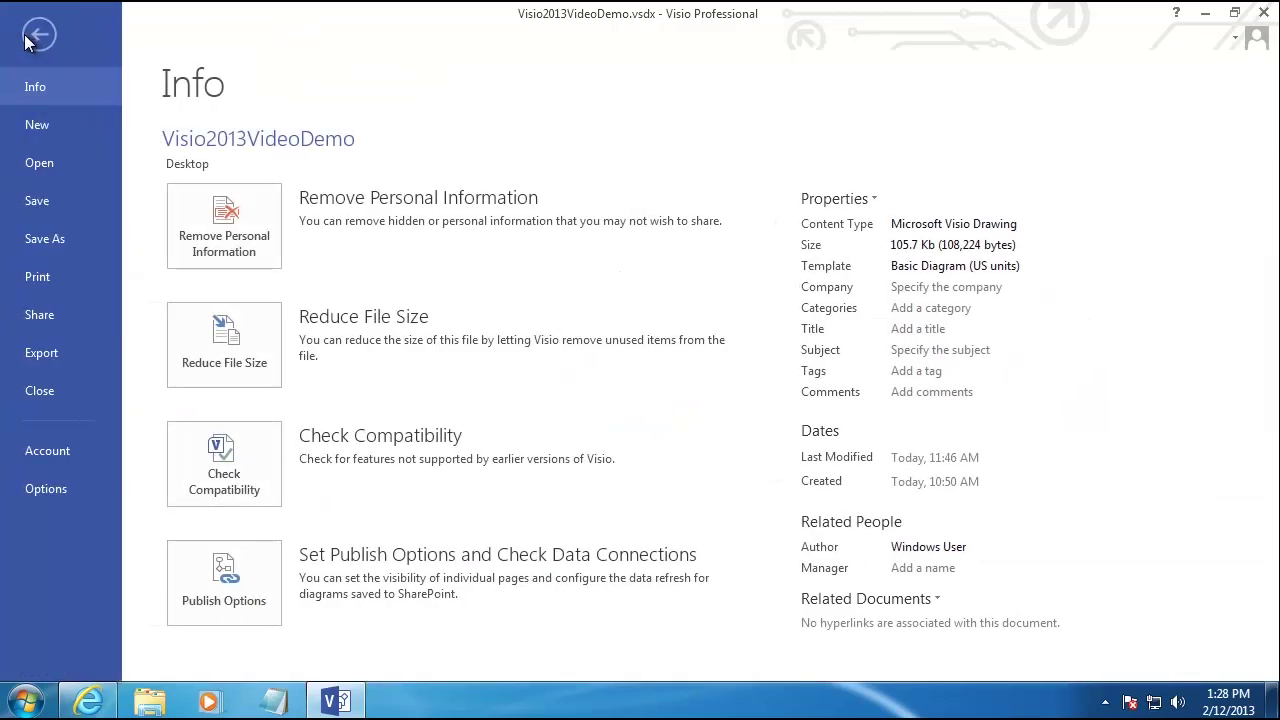
{"action": "left_click", "coordinate": [63, 239]}
{"action": "left_click", "coordinate": [547, 215]}
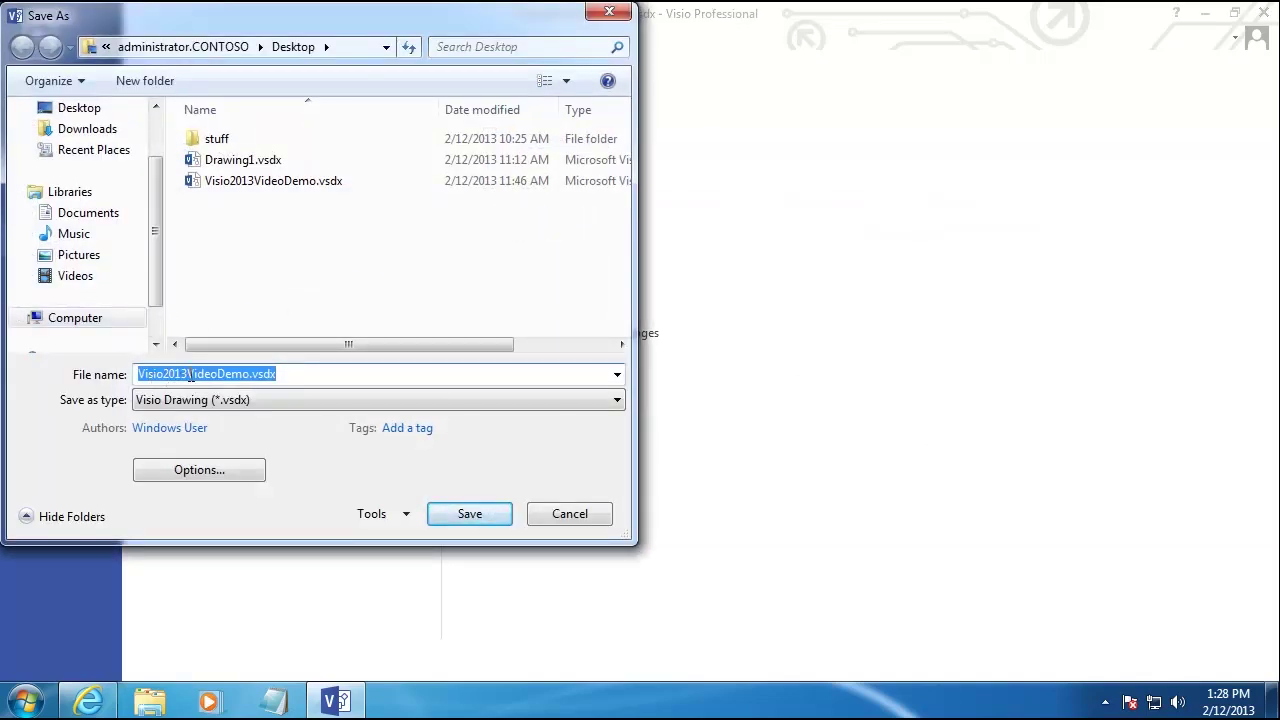
{"action": "left_click", "coordinate": [481, 525]}
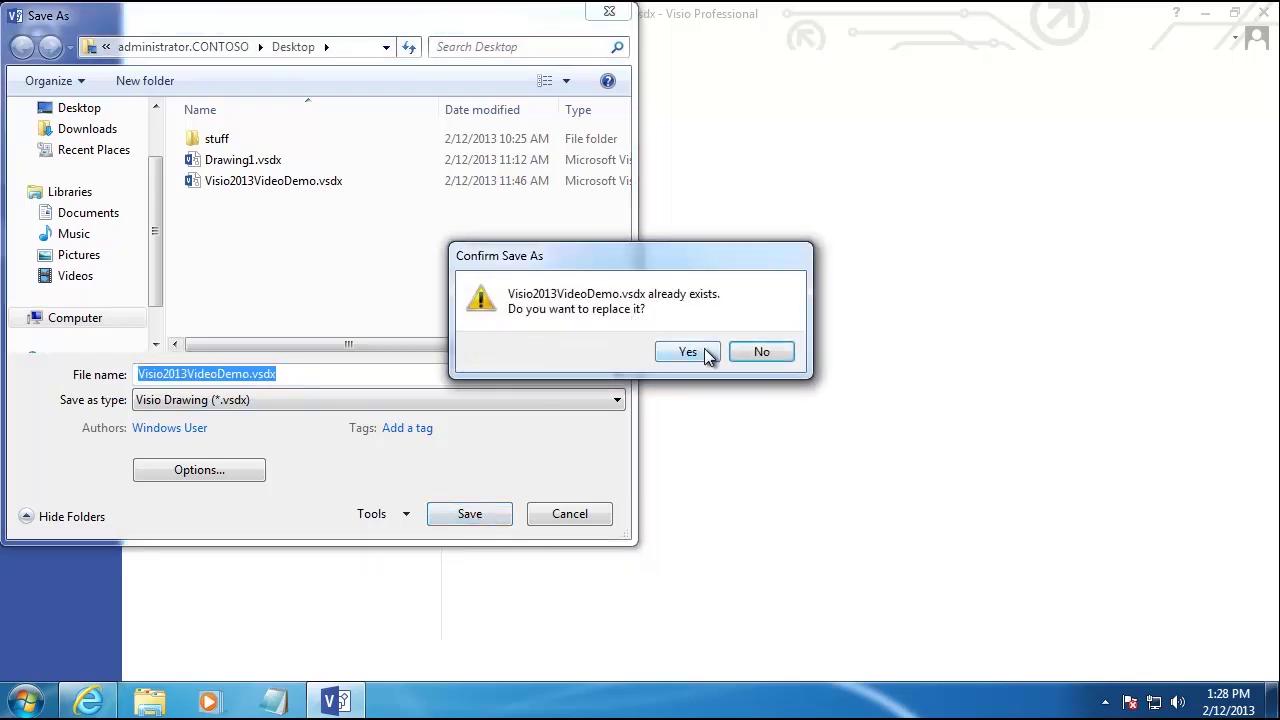
{"action": "left_click", "coordinate": [700, 350]}
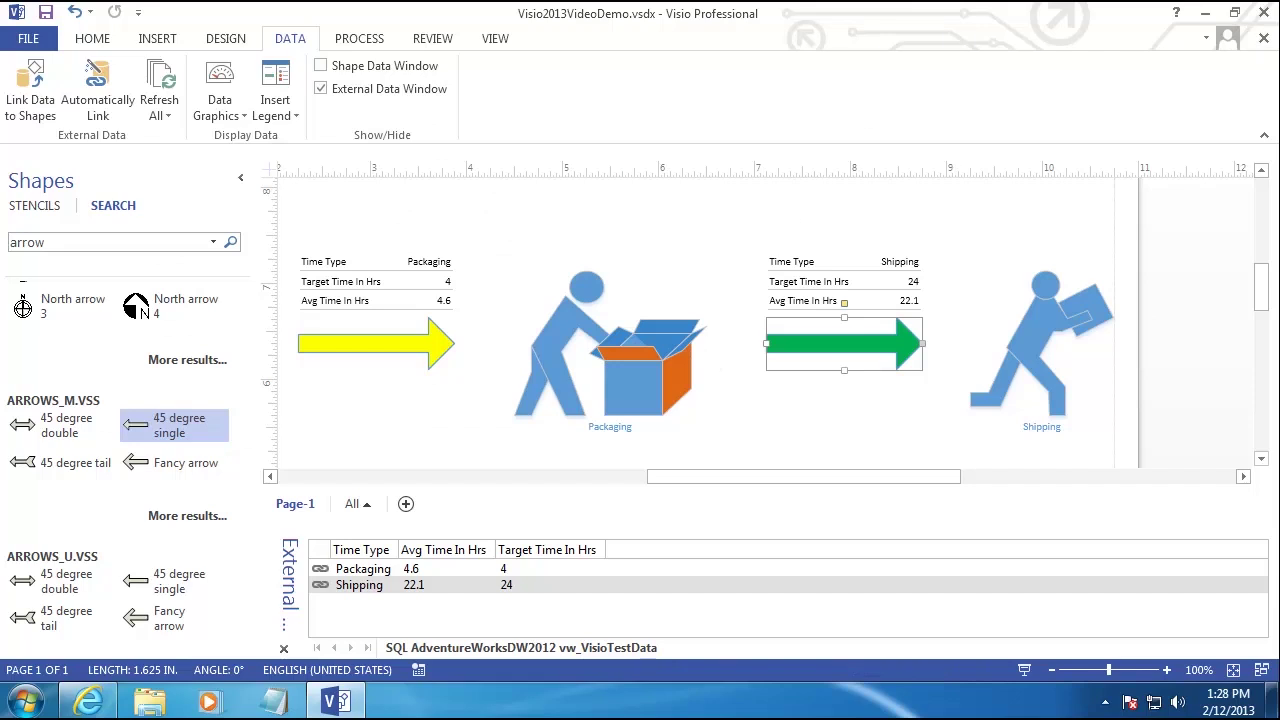
{"action": "left_click", "coordinate": [1208, 13]}
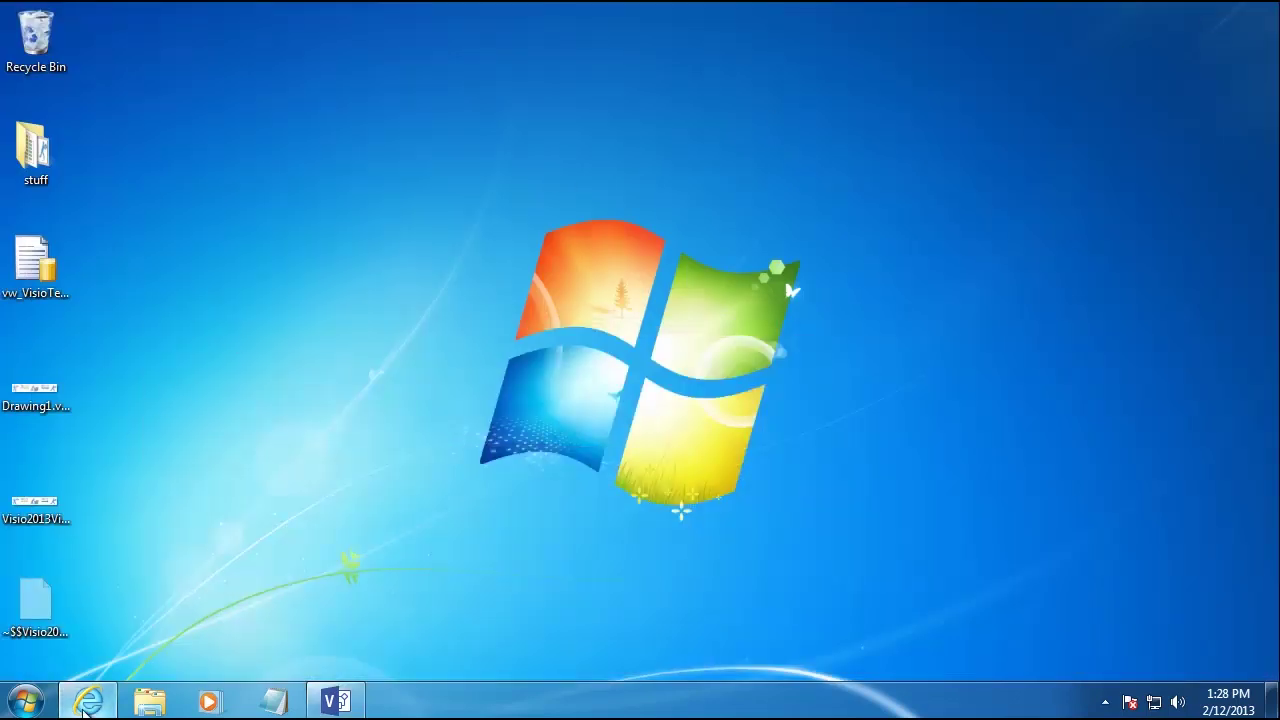
- Upload Visio2013VideoDemo.vsdx from the Desktop to VisioVideoDemo and open it in the browser
{"action": "left_click", "coordinate": [88, 703]}
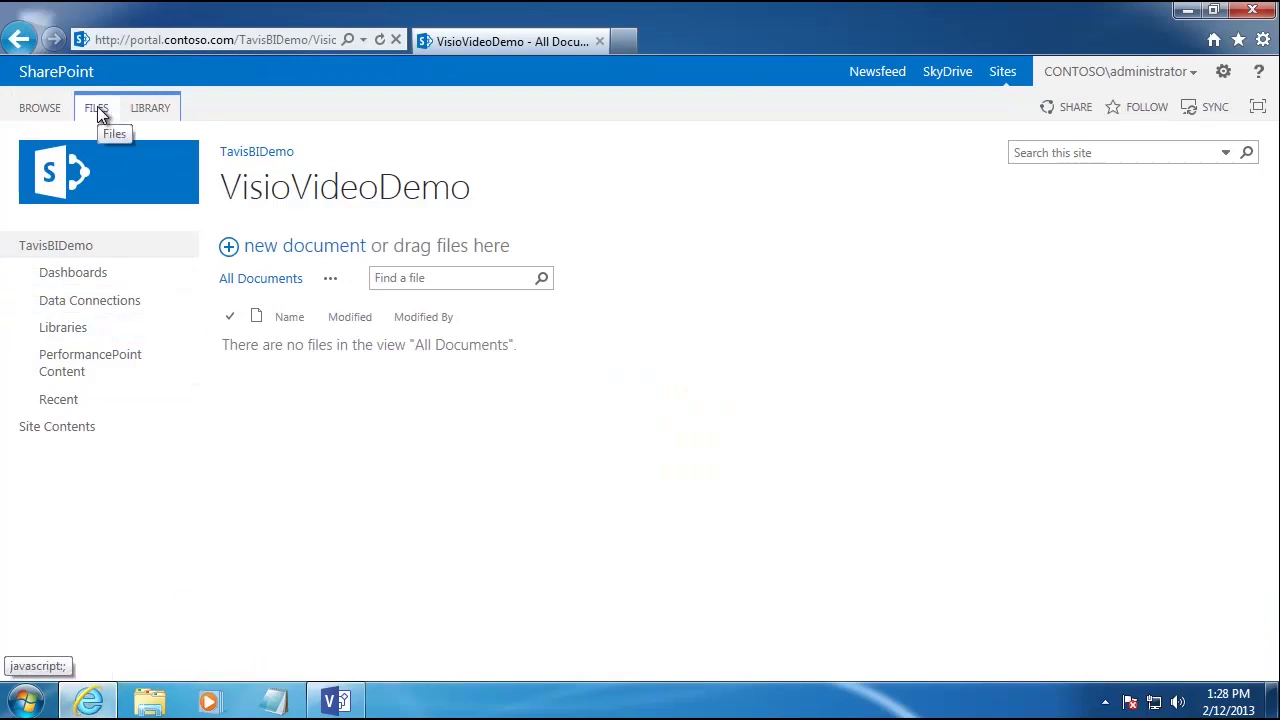
{"action": "left_click", "coordinate": [97, 109]}
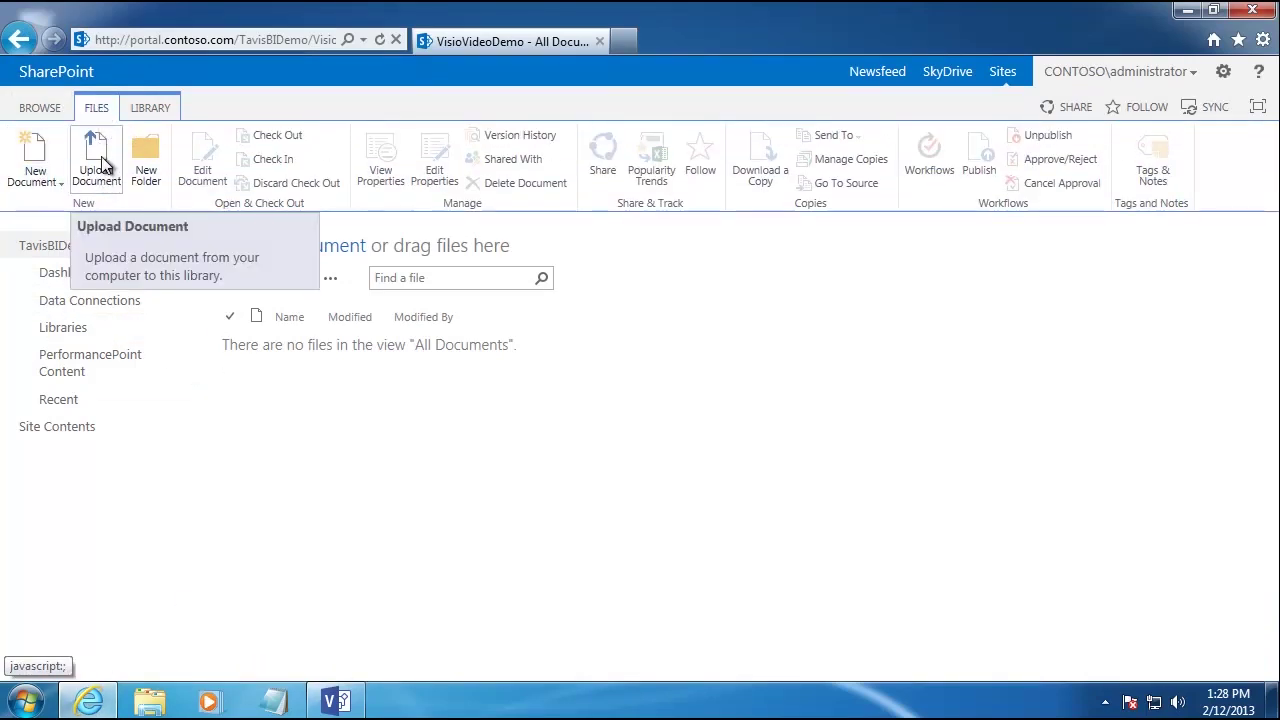
{"action": "left_click", "coordinate": [104, 165]}
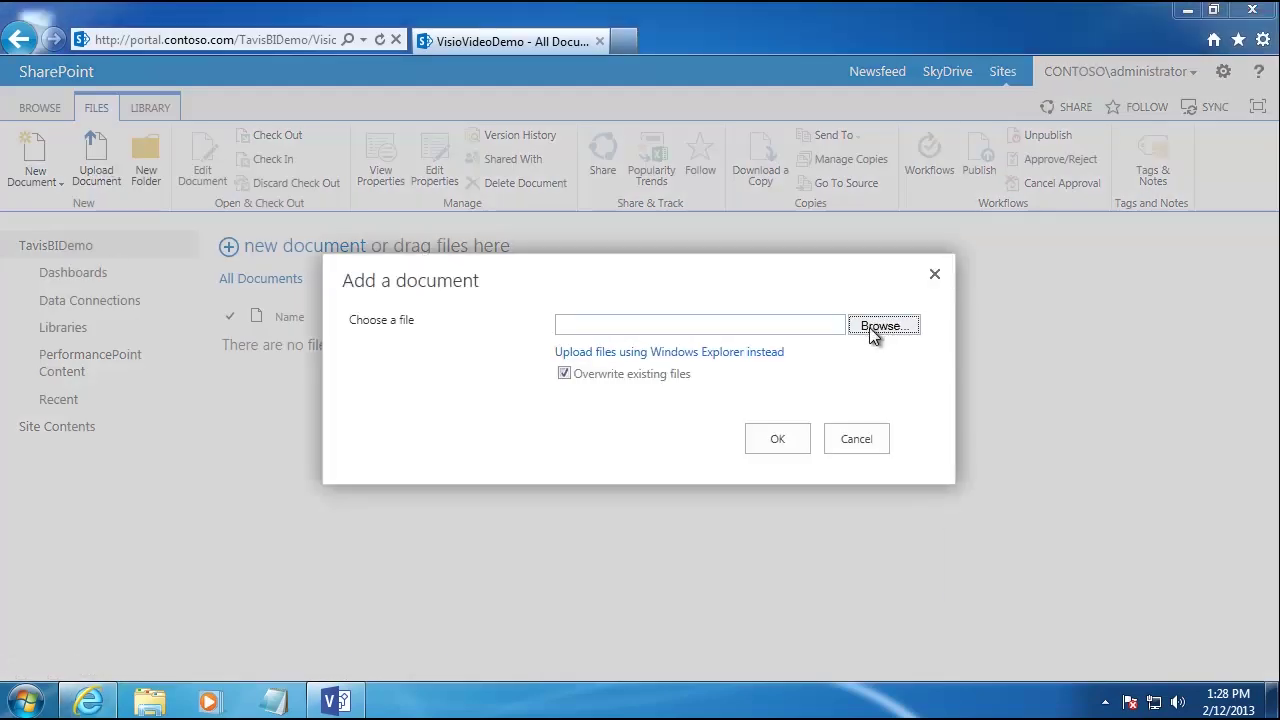
{"action": "left_click", "coordinate": [872, 330]}
{"action": "left_click", "coordinate": [280, 262]}
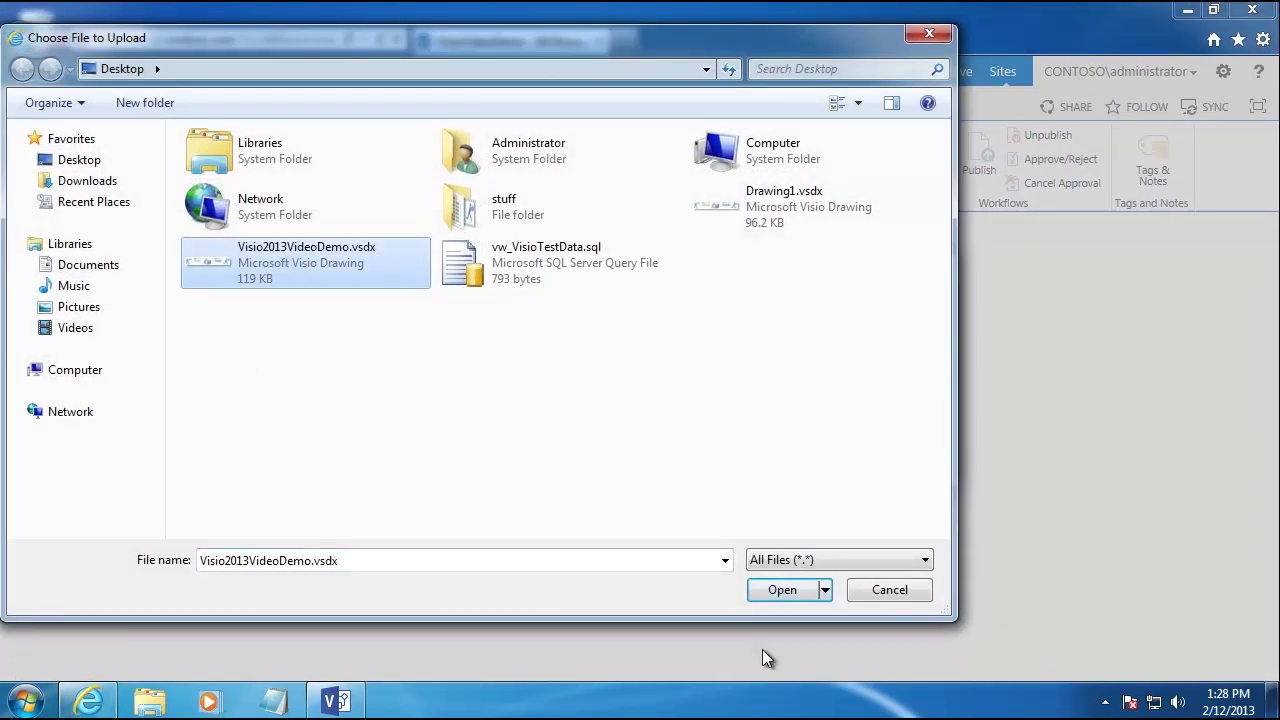
{"action": "left_click", "coordinate": [782, 590]}
{"action": "left_click", "coordinate": [774, 441]}
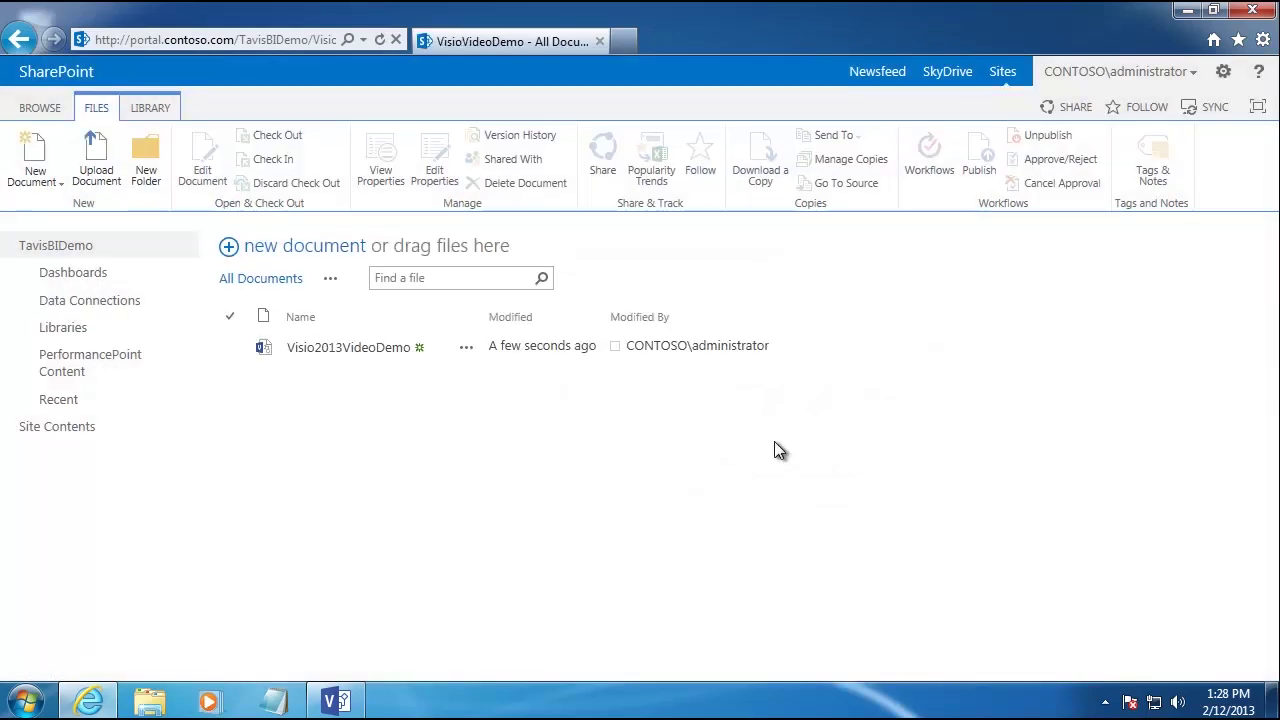
{"action": "left_click", "coordinate": [336, 352]}
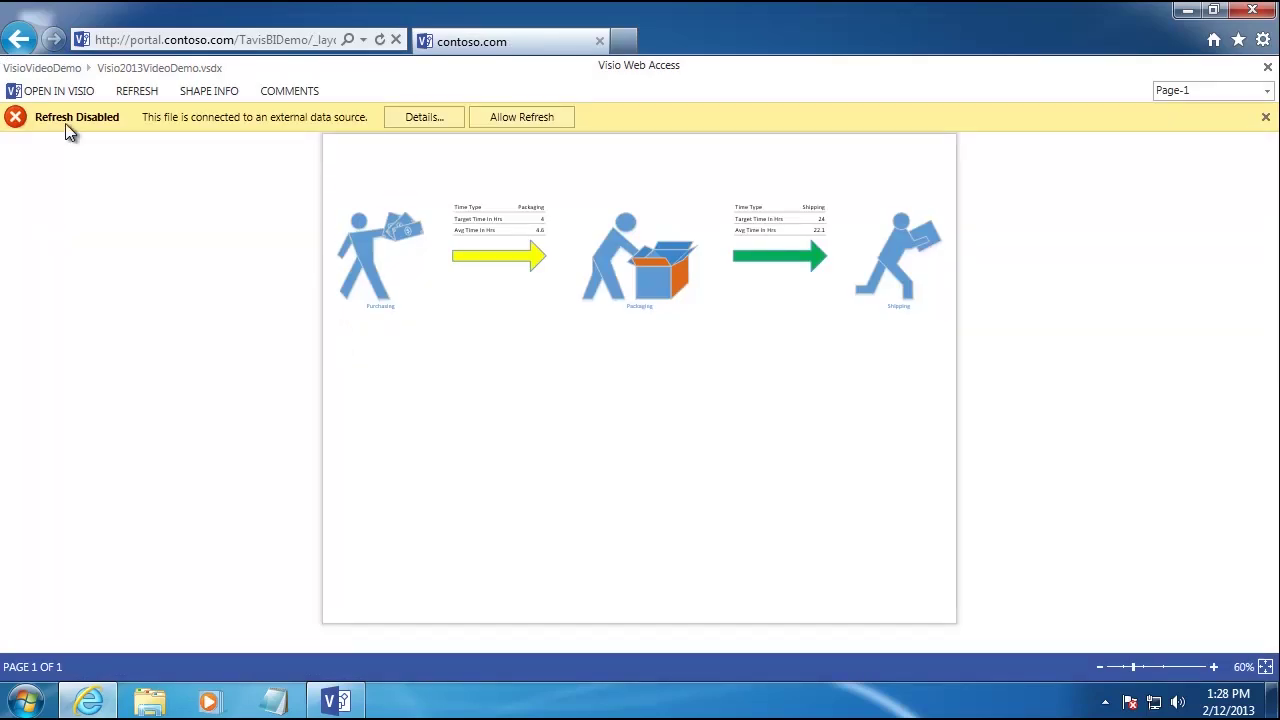
- Allow the diagram's external data to refresh, then pan and zoom around the page
{"action": "left_click", "coordinate": [532, 120]}
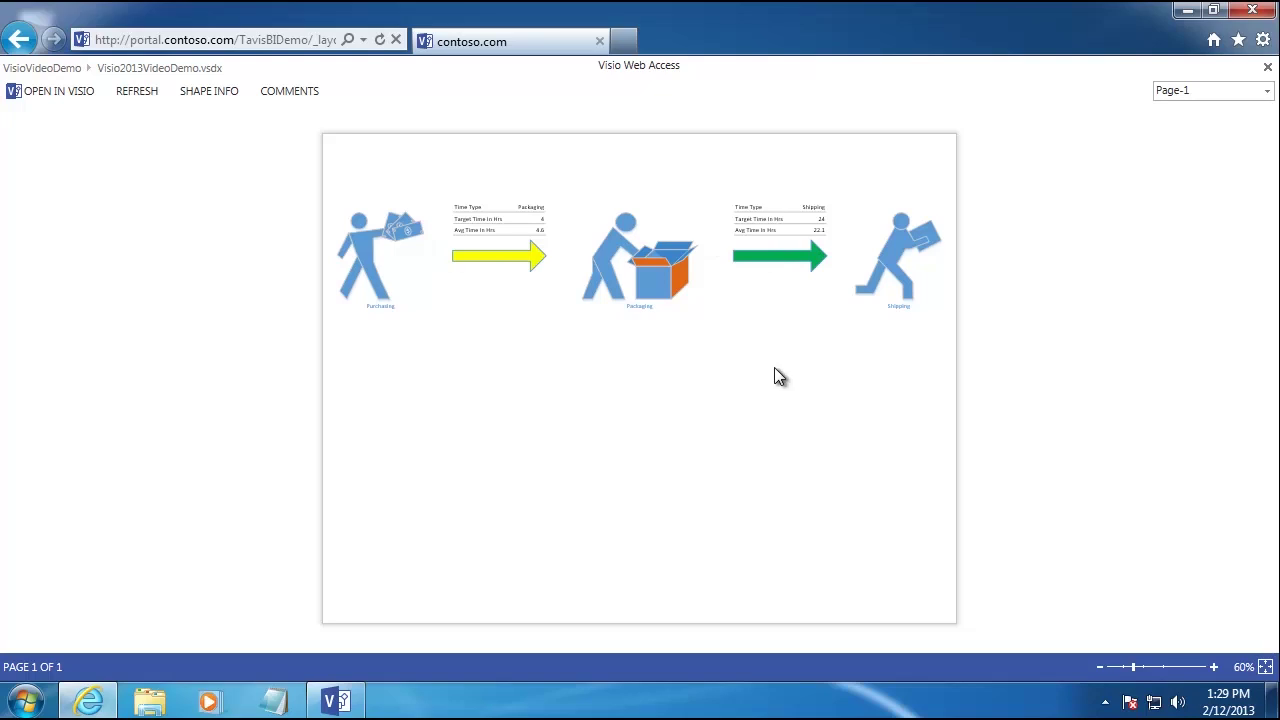
{"action": "left_click_drag", "start_coordinate": [772, 353], "coordinate": [743, 420]}
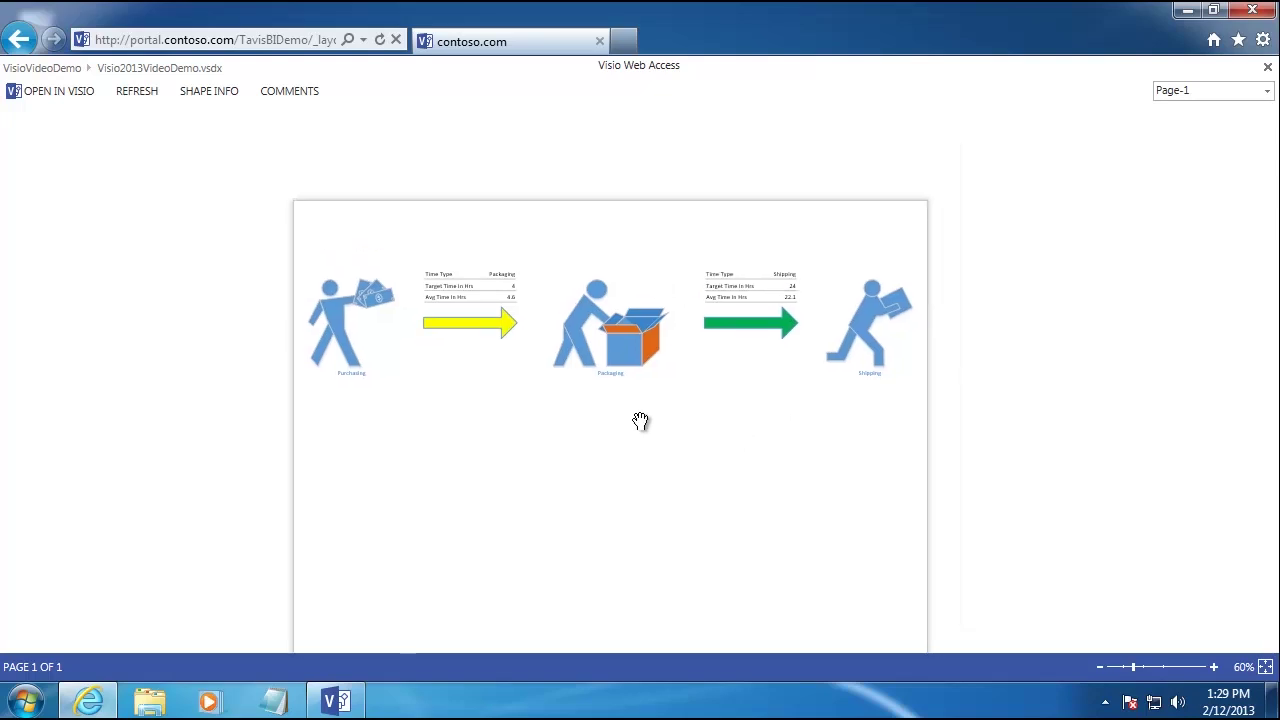
{"action": "scroll", "coordinate": [624, 421], "scroll_direction": "up", "scroll_amount": 6}
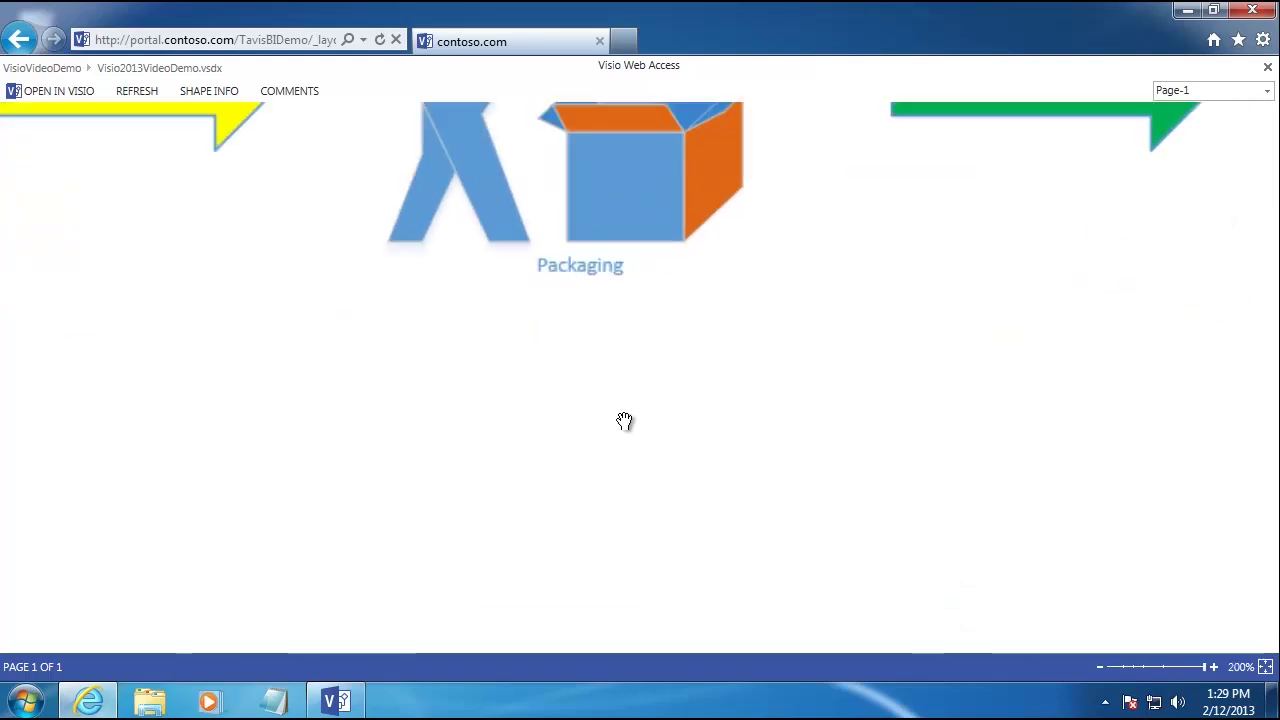
{"action": "scroll", "coordinate": [624, 421], "scroll_direction": "down", "scroll_amount": 8}
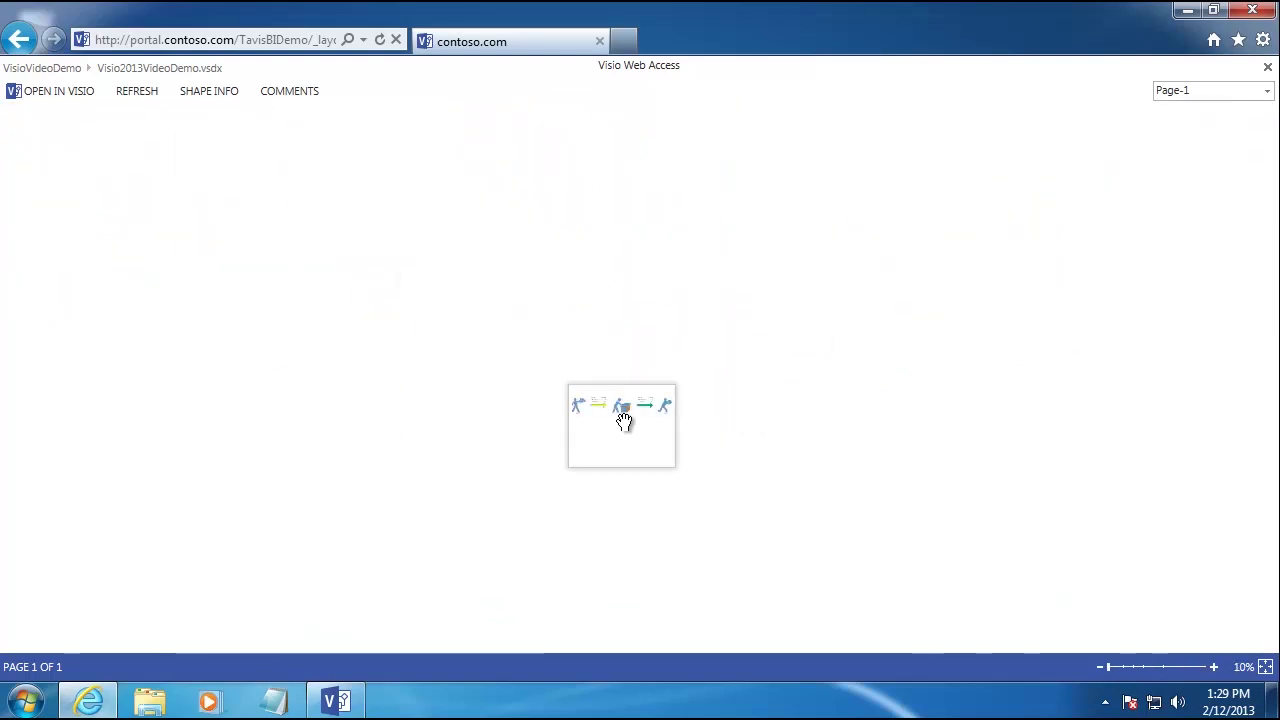
{"action": "scroll", "coordinate": [620, 434], "scroll_direction": "up", "scroll_amount": 3}
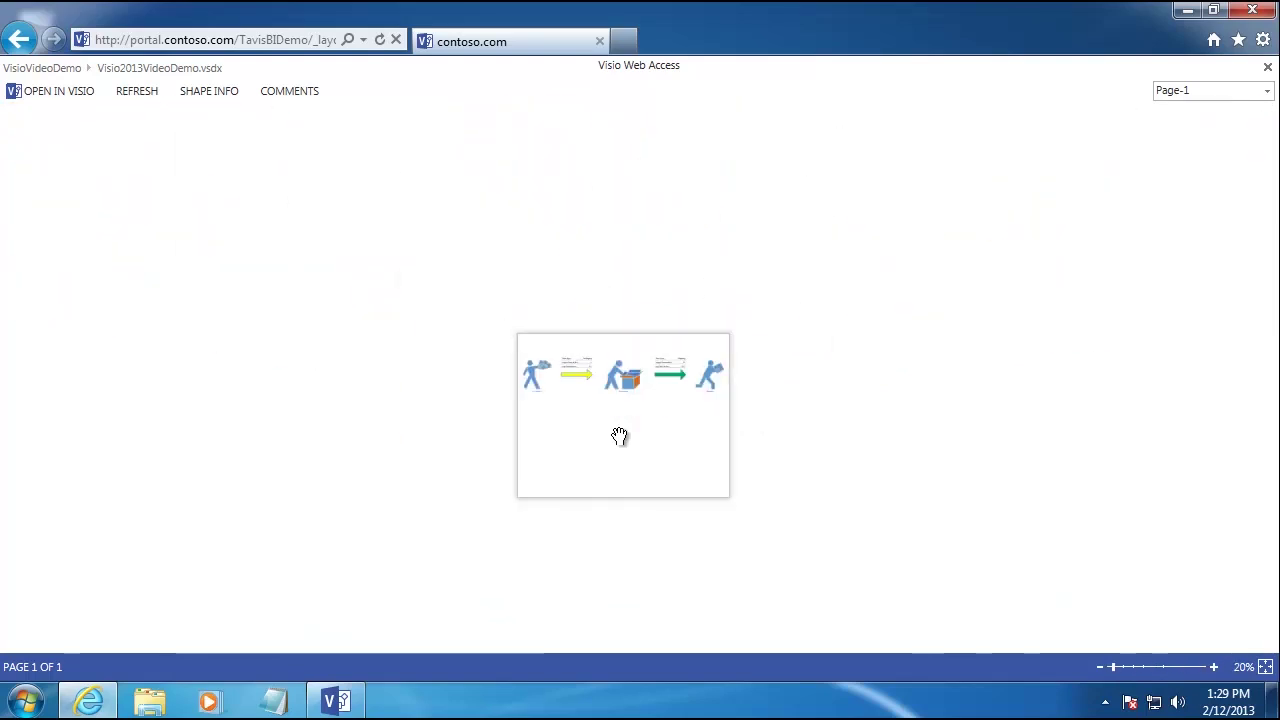
{"action": "scroll", "coordinate": [620, 434], "scroll_direction": "up", "scroll_amount": 2}
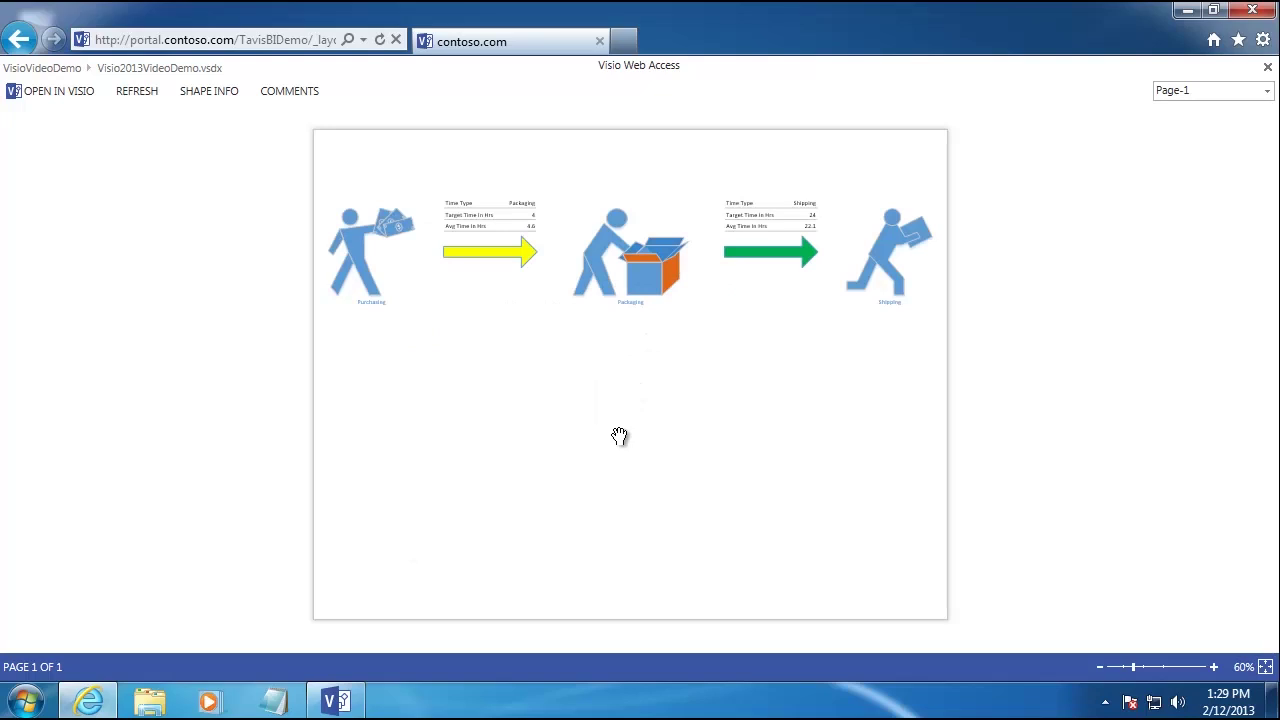
{"action": "left_click_drag", "start_coordinate": [637, 363], "coordinate": [674, 408]}
- Check the Page dropdown list, then select the yellow Packaging arrow
{"action": "left_click", "coordinate": [1266, 91]}
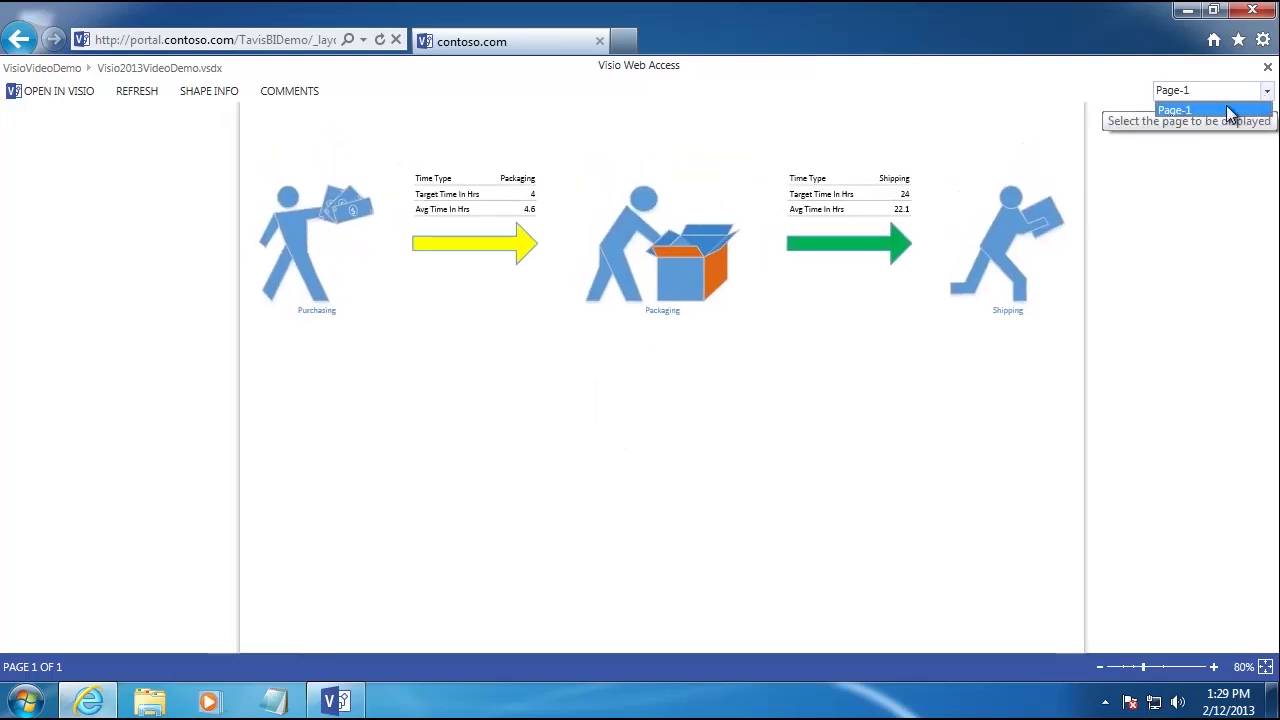
{"action": "left_click", "coordinate": [658, 442]}
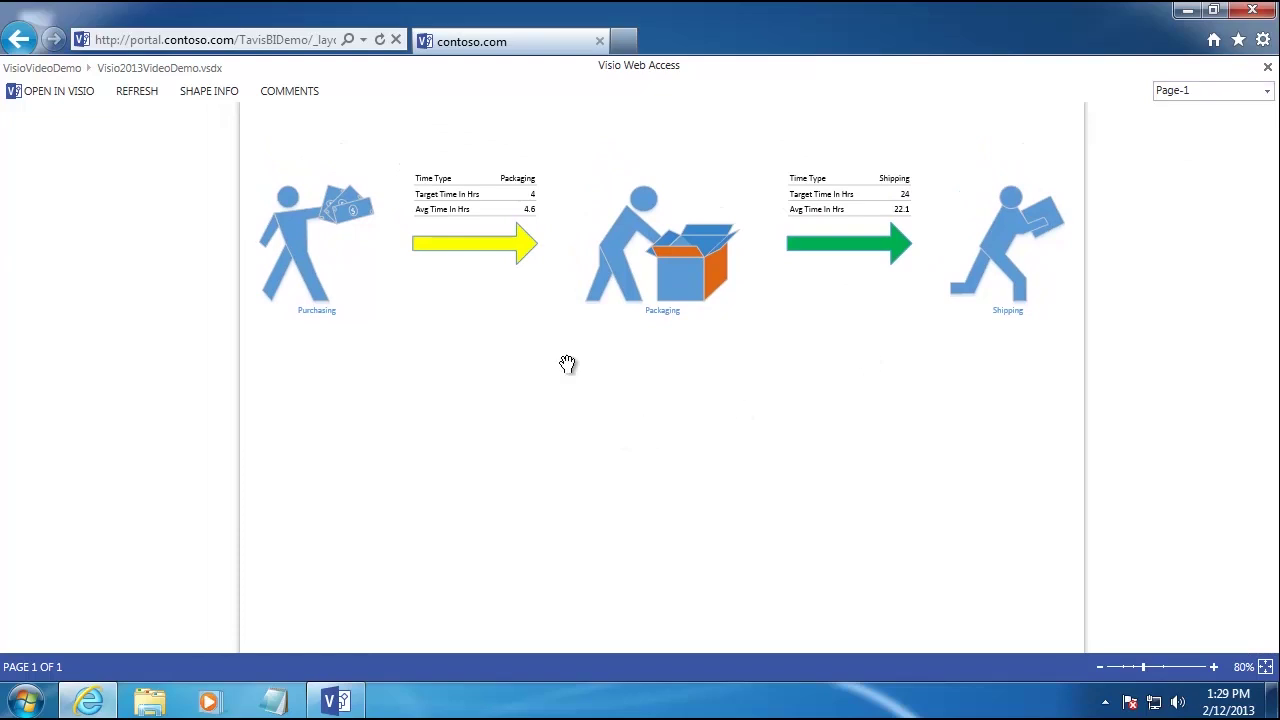
{"action": "left_click", "coordinate": [488, 252]}
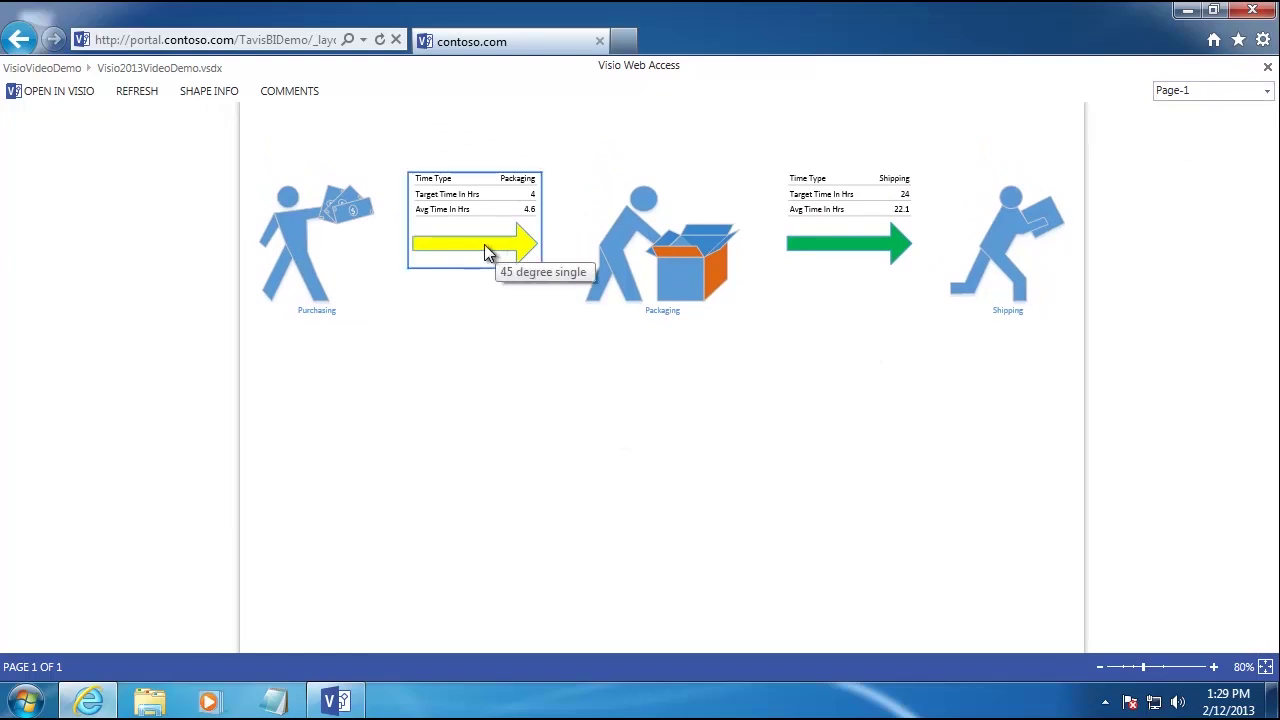
- Show Shape Info for the Packaging arrow (Avg Time 4.6, Target 4 hours), then deselect it
{"action": "left_click", "coordinate": [224, 94]}
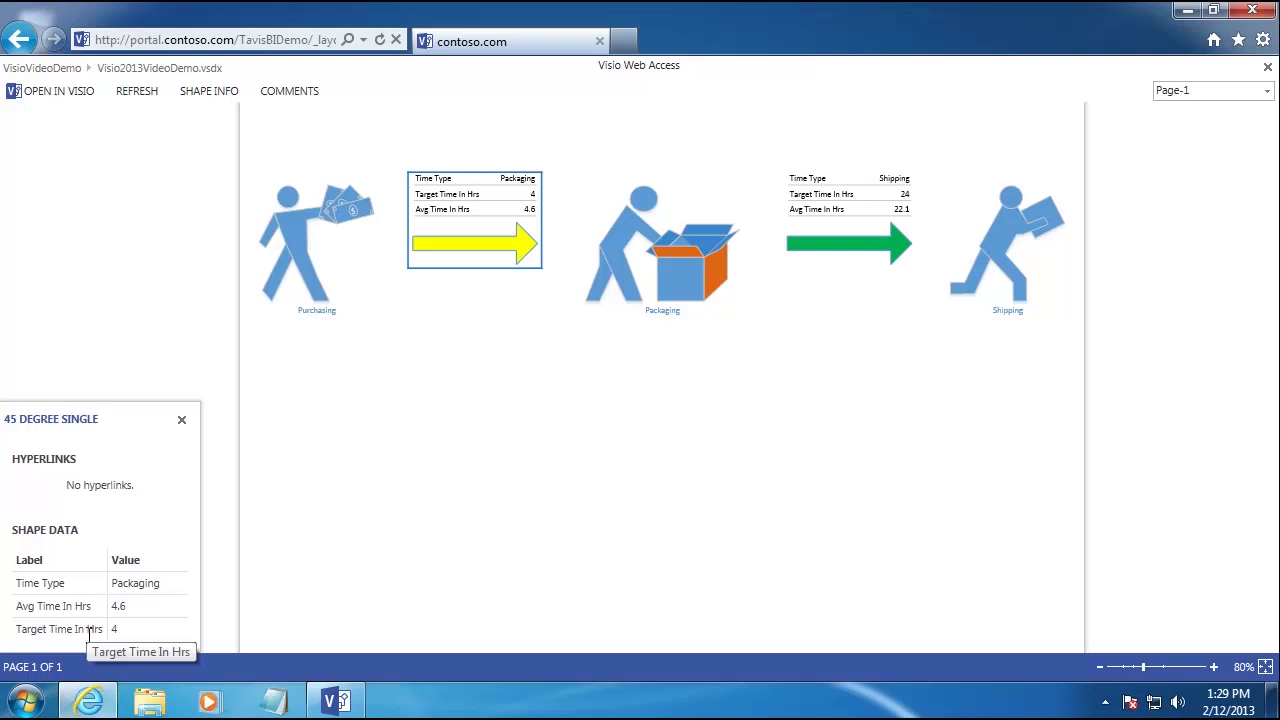
{"action": "left_click", "coordinate": [506, 409]}
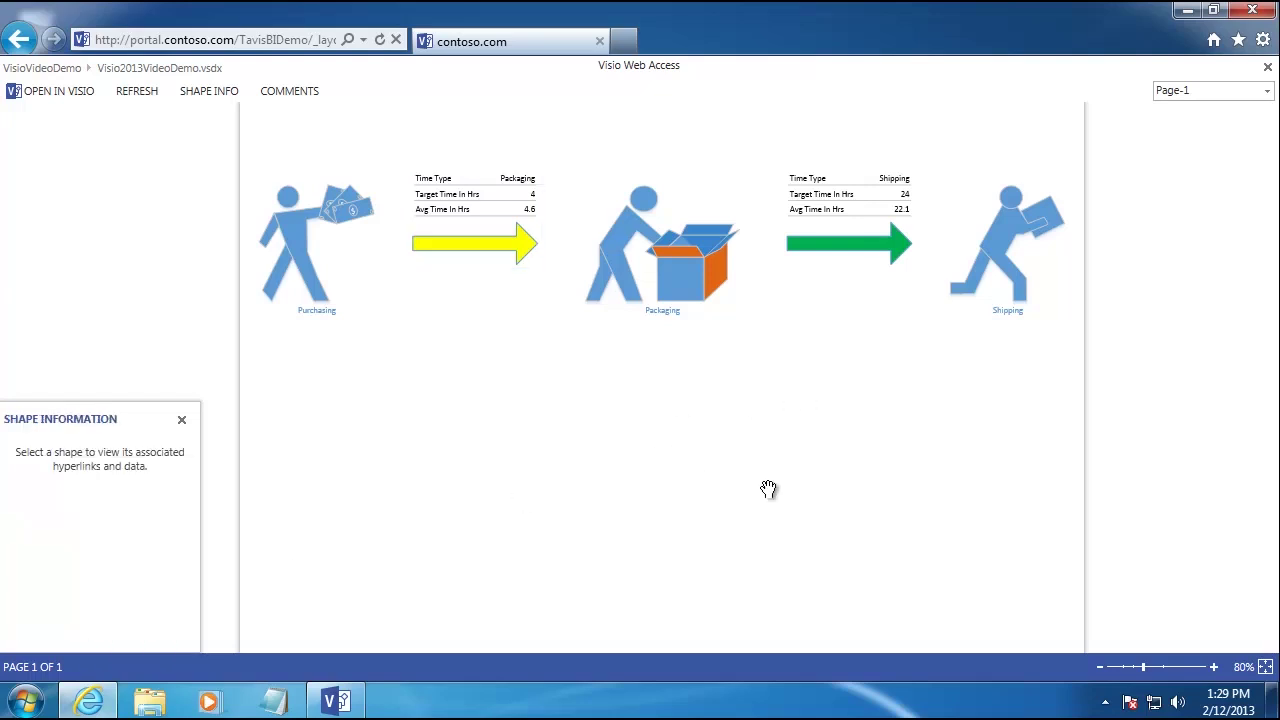
{"action": "scroll", "coordinate": [768, 489], "scroll_direction": "up", "scroll_amount": 2}
{"action": "scroll", "coordinate": [768, 489], "scroll_direction": "down", "scroll_amount": 2}
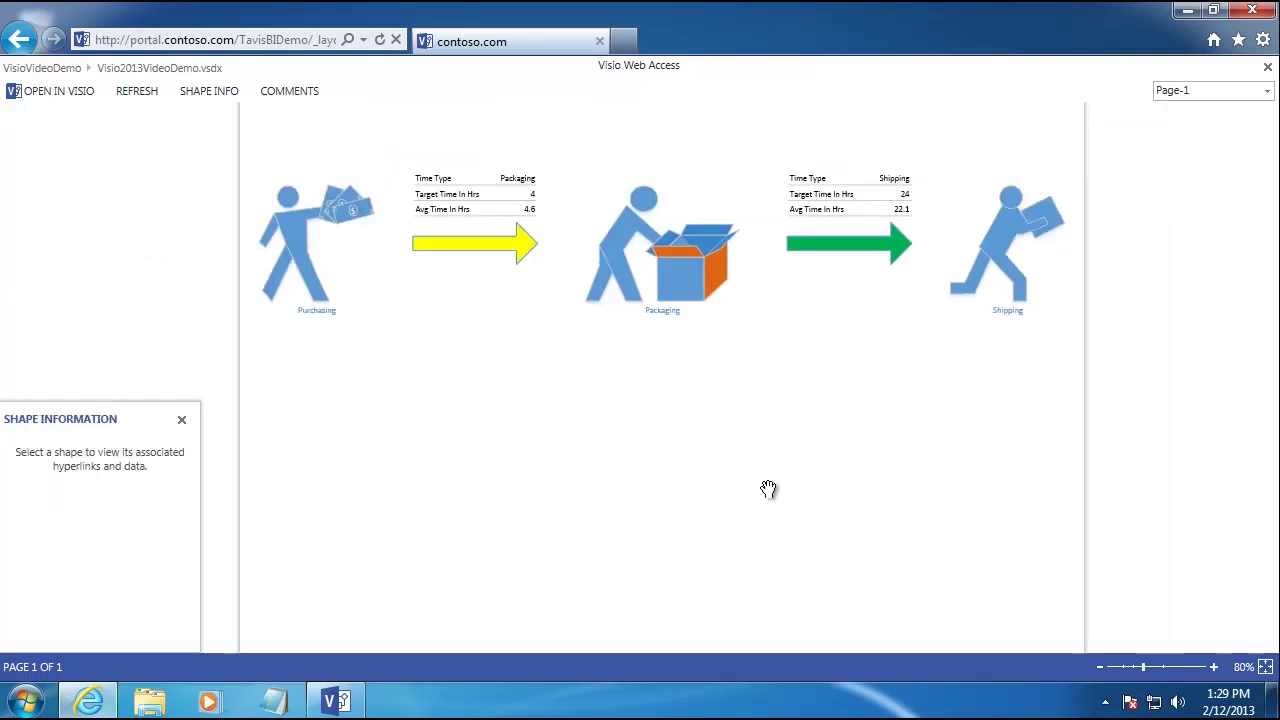